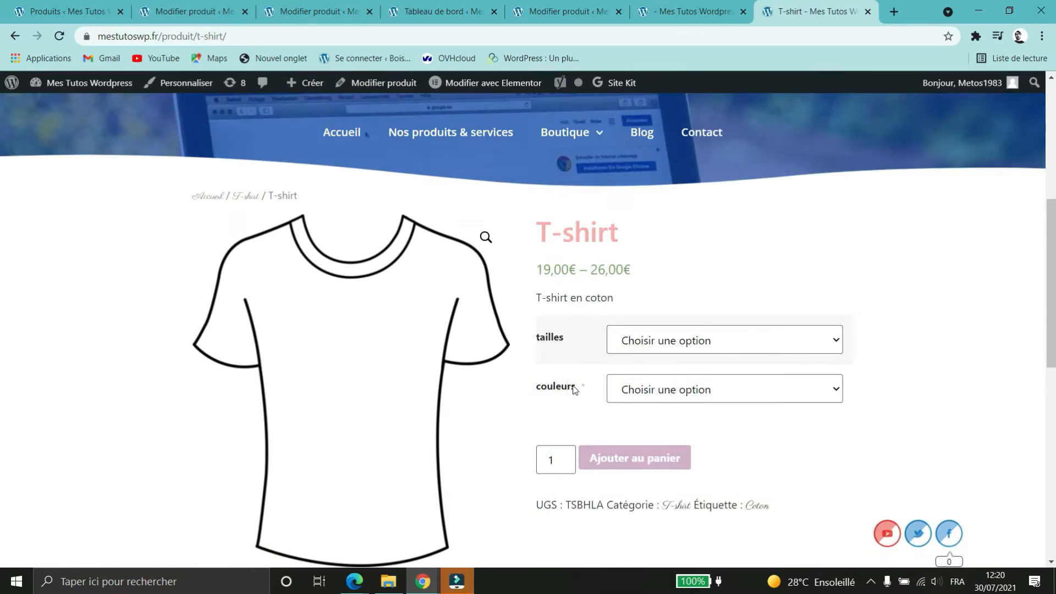
- Display the T-shirt variation in size S and colour Bleu and check its price and stock
{"action": "left_click", "coordinate": [793, 415]}
{"action": "left_click", "coordinate": [821, 340]}
{"action": "left_click", "coordinate": [636, 384]}
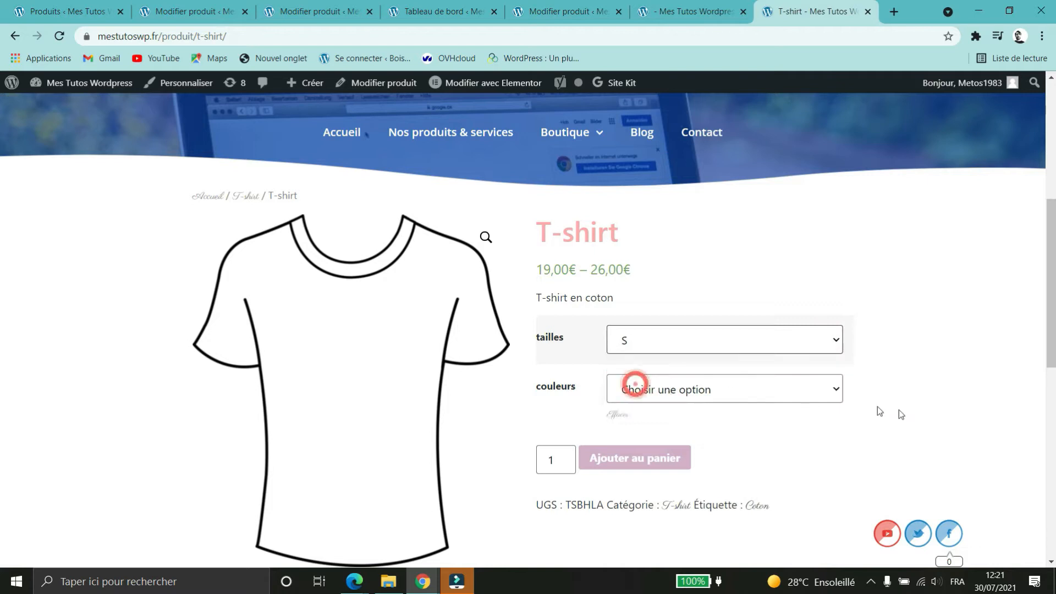
{"action": "left_click", "coordinate": [662, 394]}
{"action": "left_click", "coordinate": [648, 442]}
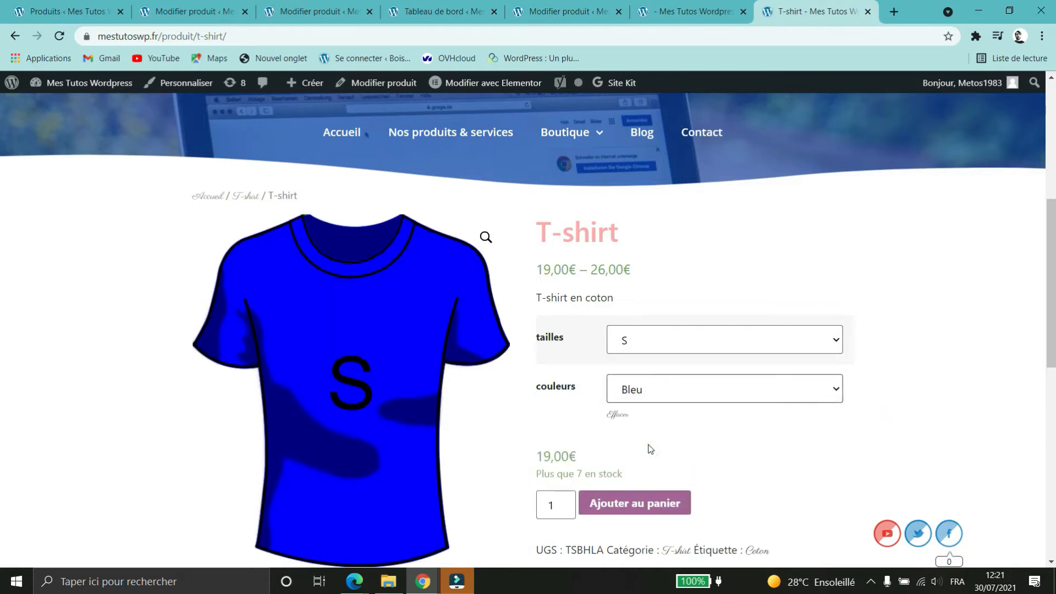
{"action": "scroll", "coordinate": [703, 351], "scroll_direction": "down", "scroll_amount": 1}
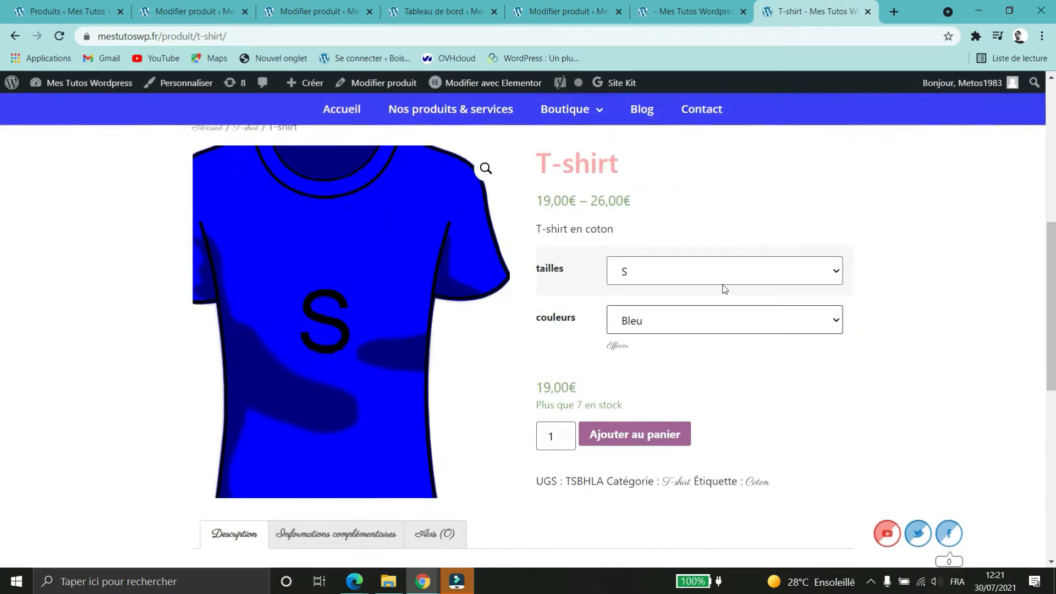
{"action": "left_click", "coordinate": [655, 328]}
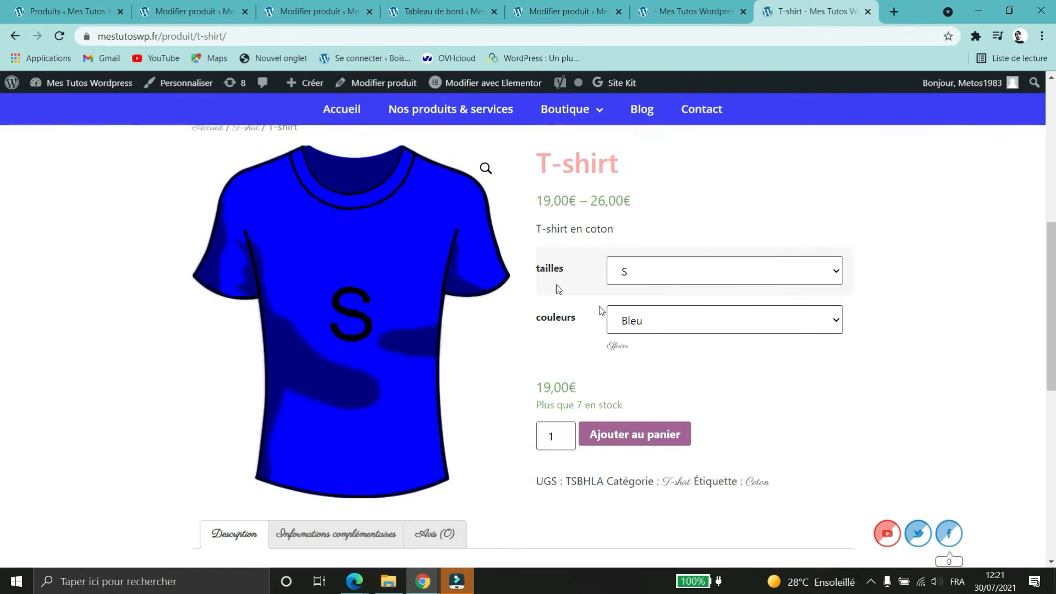
{"action": "left_click", "coordinate": [638, 355]}
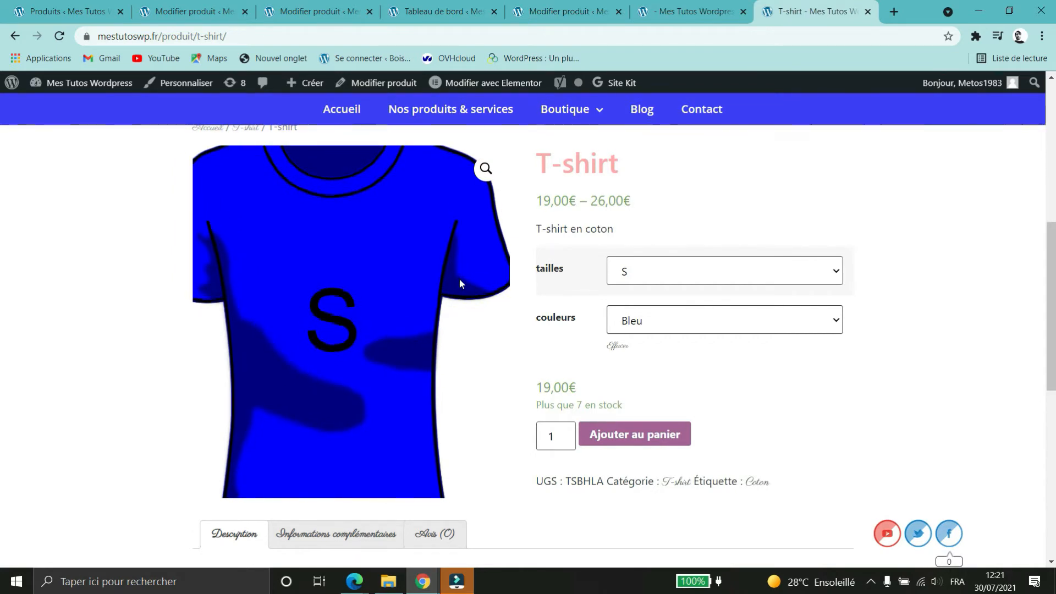
{"action": "left_click_drag", "start_coordinate": [537, 388], "coordinate": [580, 396]}
{"action": "left_click", "coordinate": [582, 406]}
- Preview the size S T-shirt in Rouge and other colours, finishing with Blanc
{"action": "left_click", "coordinate": [770, 322]}
{"action": "left_click", "coordinate": [664, 384]}
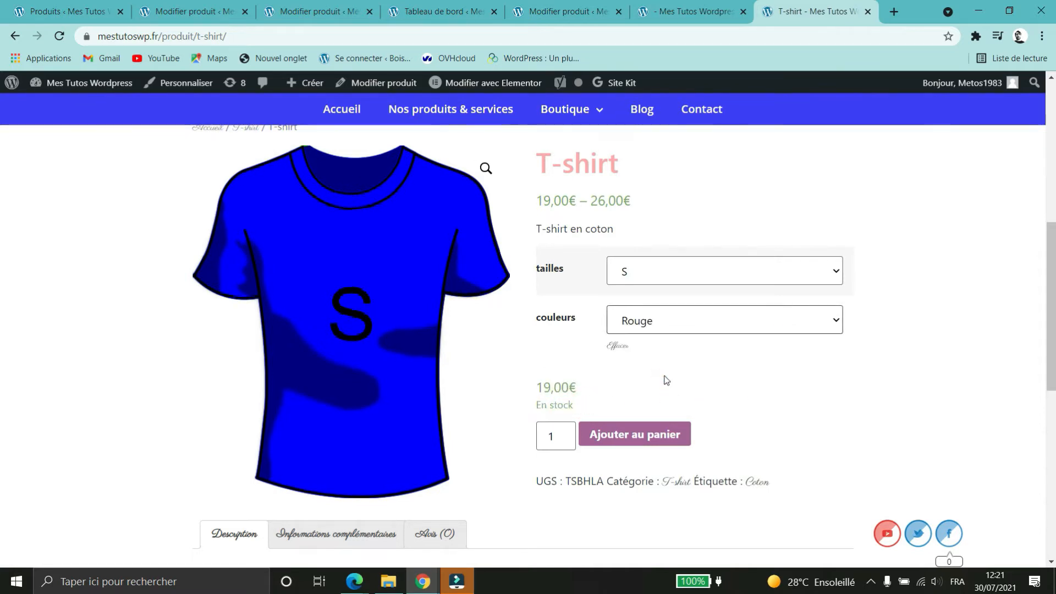
{"action": "left_click", "coordinate": [676, 324]}
{"action": "left_click", "coordinate": [649, 402]}
{"action": "left_click", "coordinate": [699, 327]}
{"action": "left_click", "coordinate": [667, 358]}
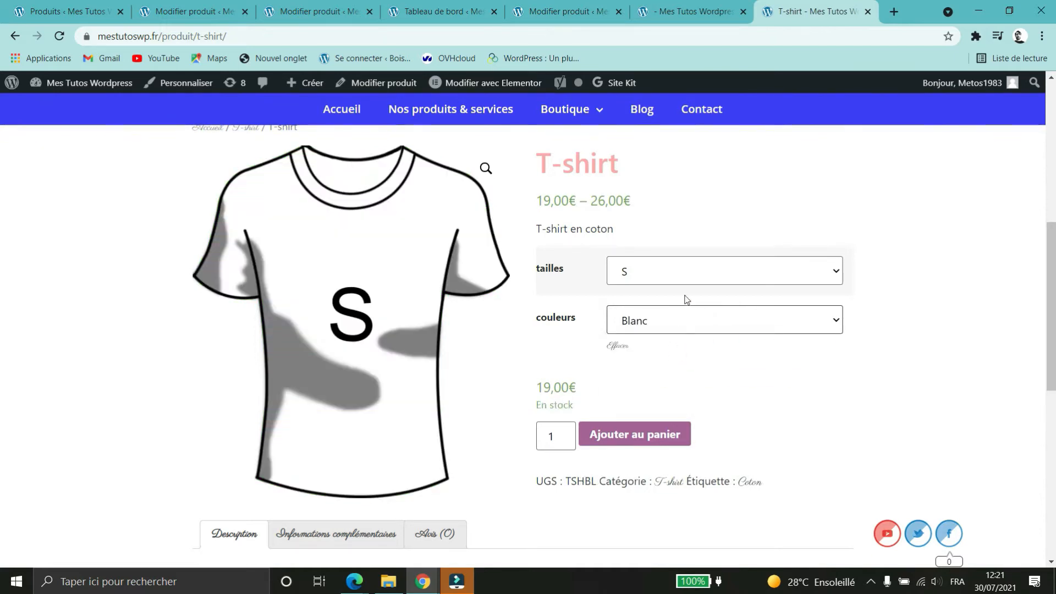
- Preview the Blanc T-shirt in sizes M and L, and choose another colour for size L
{"action": "left_click", "coordinate": [688, 271]}
{"action": "left_click", "coordinate": [652, 323]}
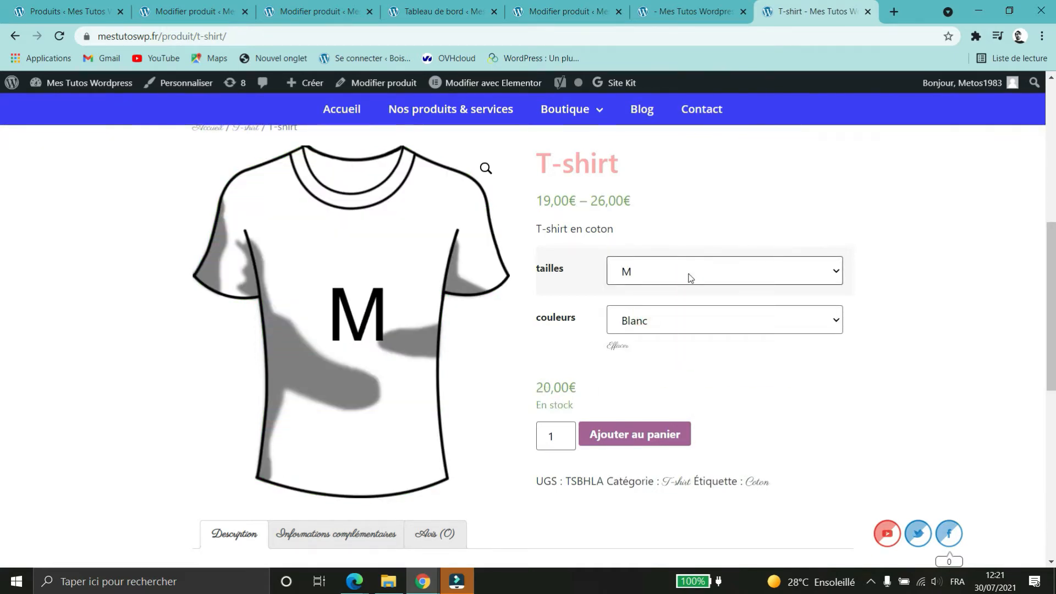
{"action": "left_click", "coordinate": [690, 272]}
{"action": "left_click", "coordinate": [657, 338]}
{"action": "left_click", "coordinate": [683, 319]}
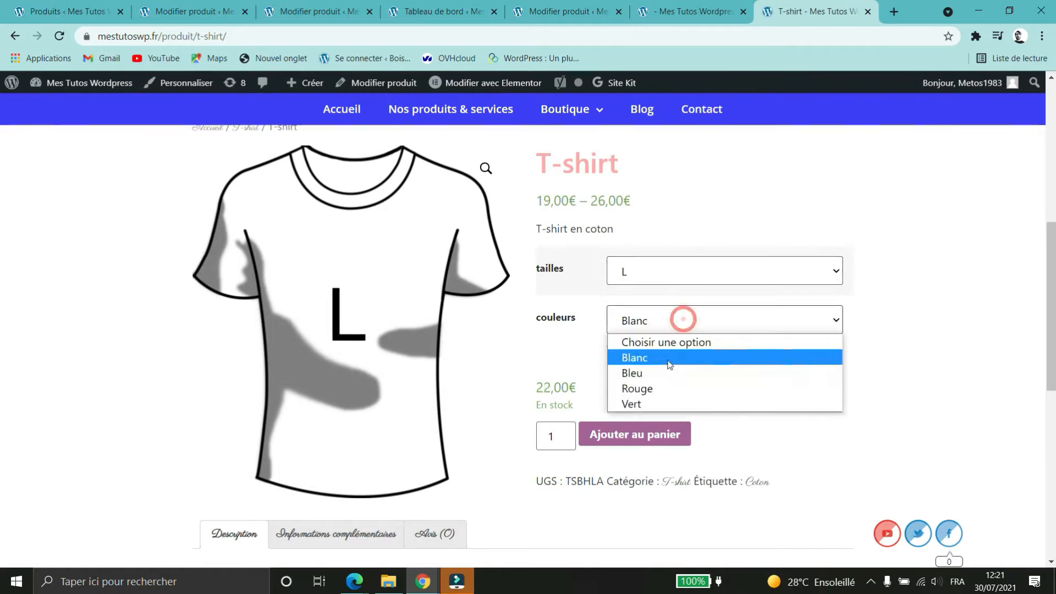
{"action": "left_click", "coordinate": [663, 380]}
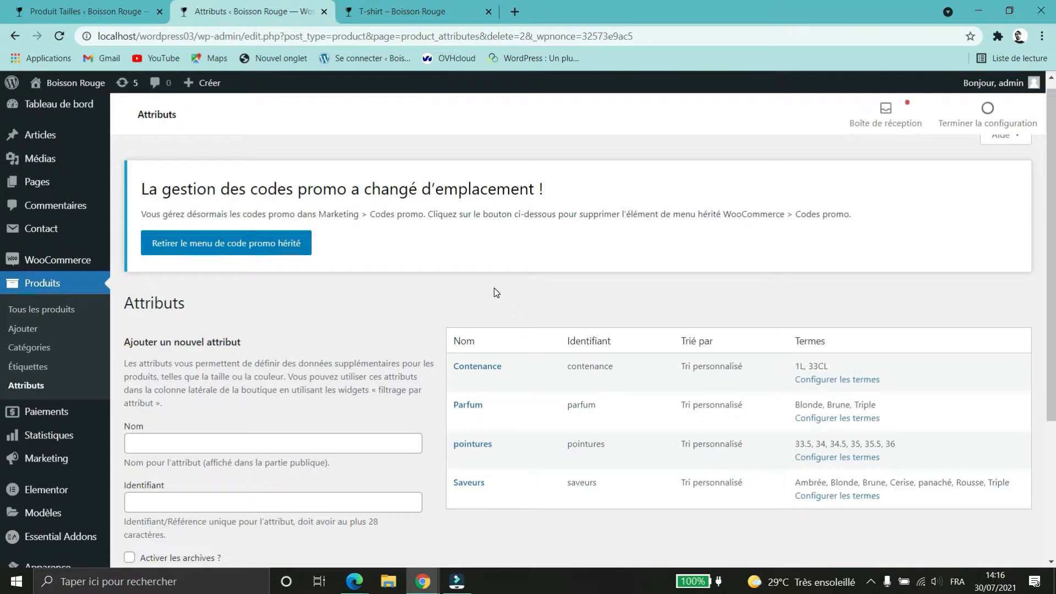
- Add a new product attribute named Tailles, leaving its identifier blank and the sorting on Tri personnalisé
{"action": "scroll", "coordinate": [494, 289], "scroll_direction": "down", "scroll_amount": 1}
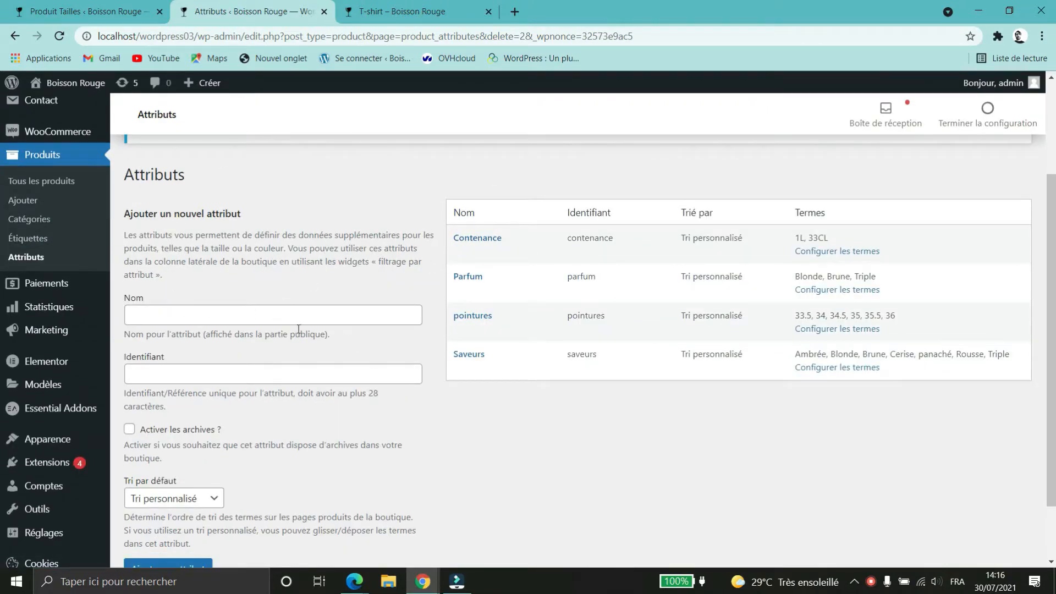
{"action": "left_click", "coordinate": [260, 318]}
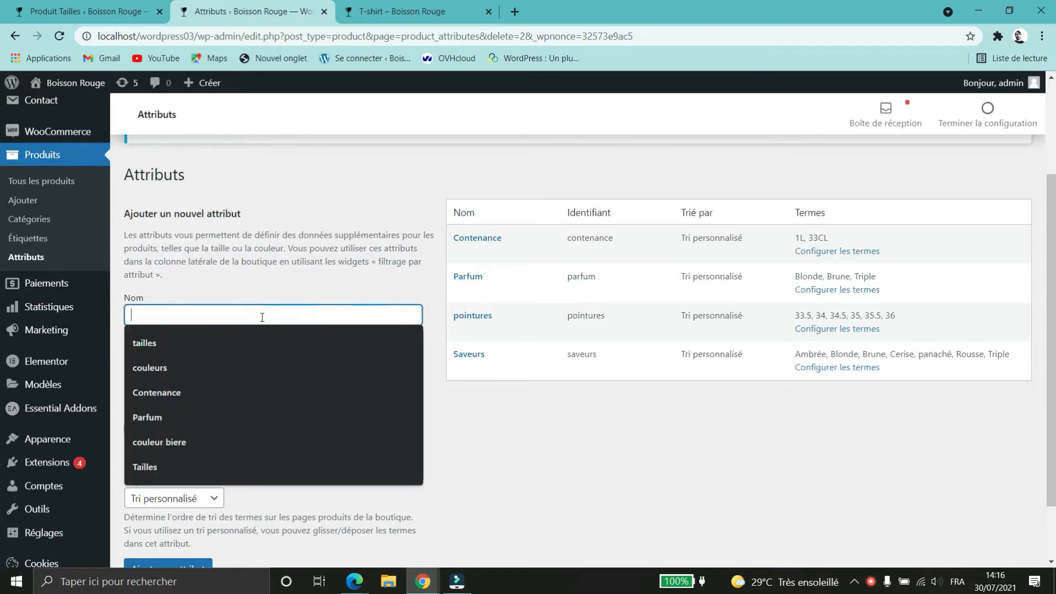
{"action": "type", "text": "Ta"}
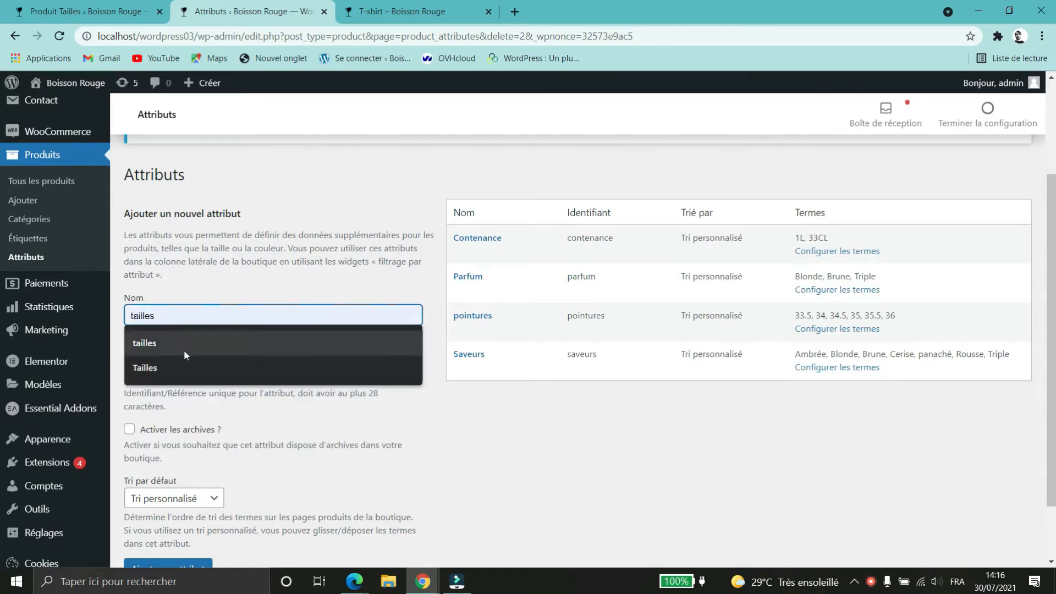
{"action": "left_click", "coordinate": [195, 367]}
{"action": "scroll", "coordinate": [471, 401], "scroll_direction": "down", "scroll_amount": 1}
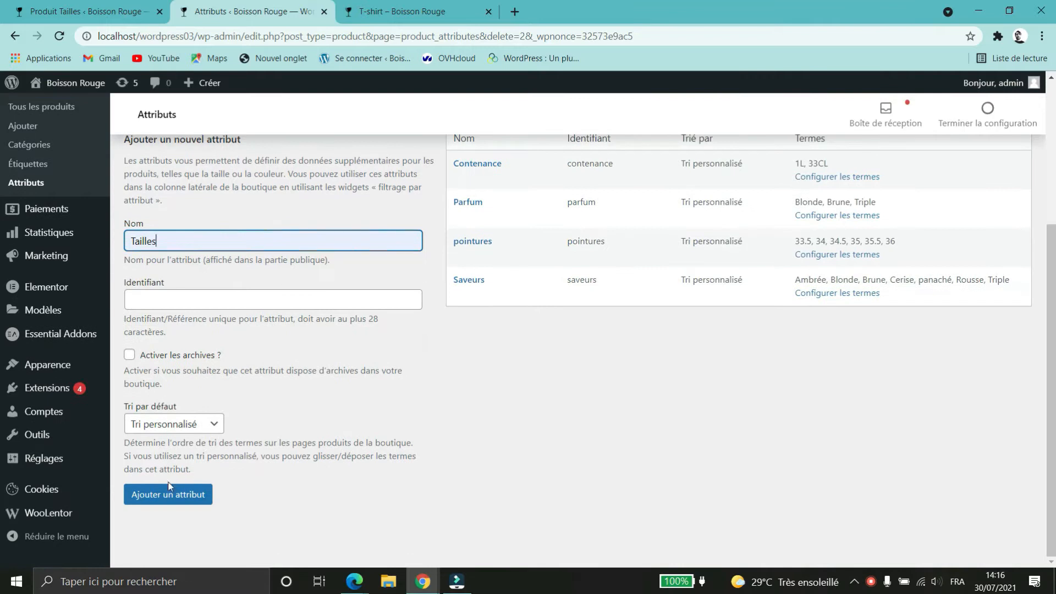
{"action": "left_click", "coordinate": [181, 297]}
{"action": "left_click", "coordinate": [526, 421]}
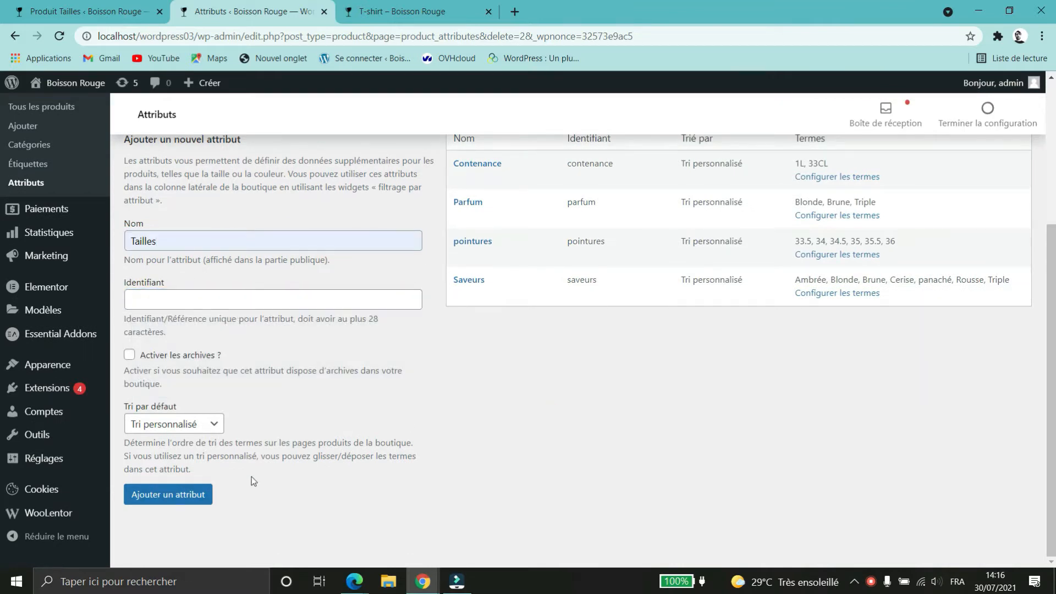
{"action": "left_click", "coordinate": [174, 495]}
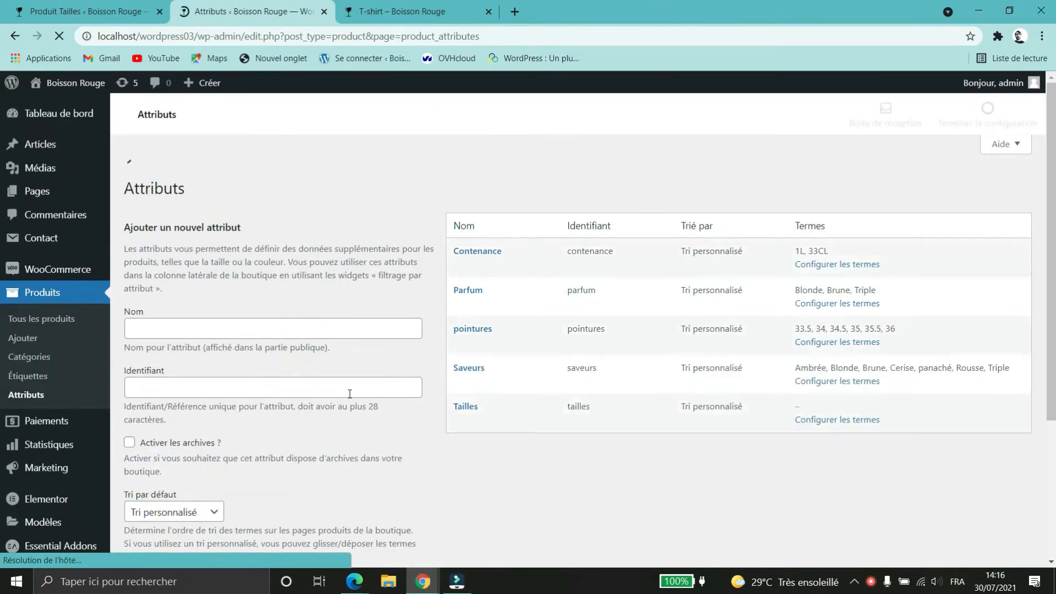
- Add a second product attribute named Couleurs with a blank identifier and the default sorting
{"action": "scroll", "coordinate": [349, 394], "scroll_direction": "down", "scroll_amount": 1}
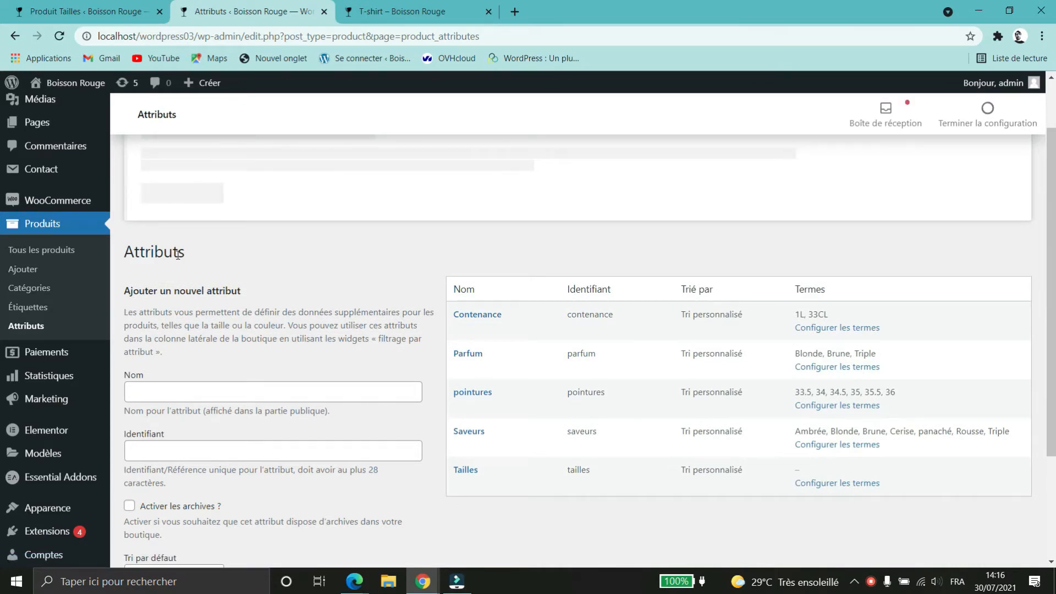
{"action": "left_click", "coordinate": [185, 392]}
{"action": "type", "text": "Couleurss"}
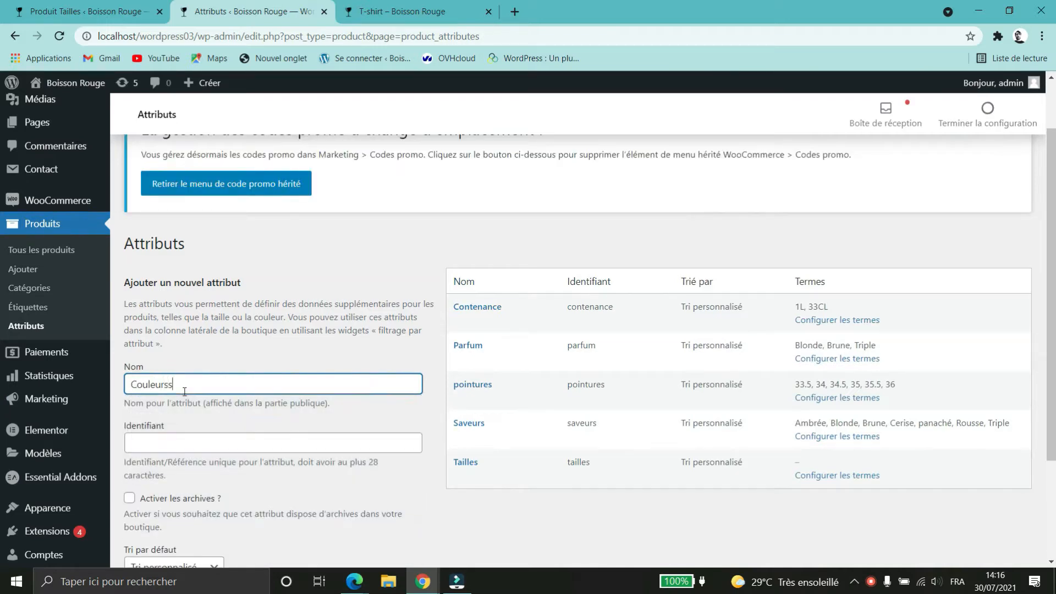
{"action": "key", "text": "BackSpace"}
{"action": "left_click", "coordinate": [242, 342]}
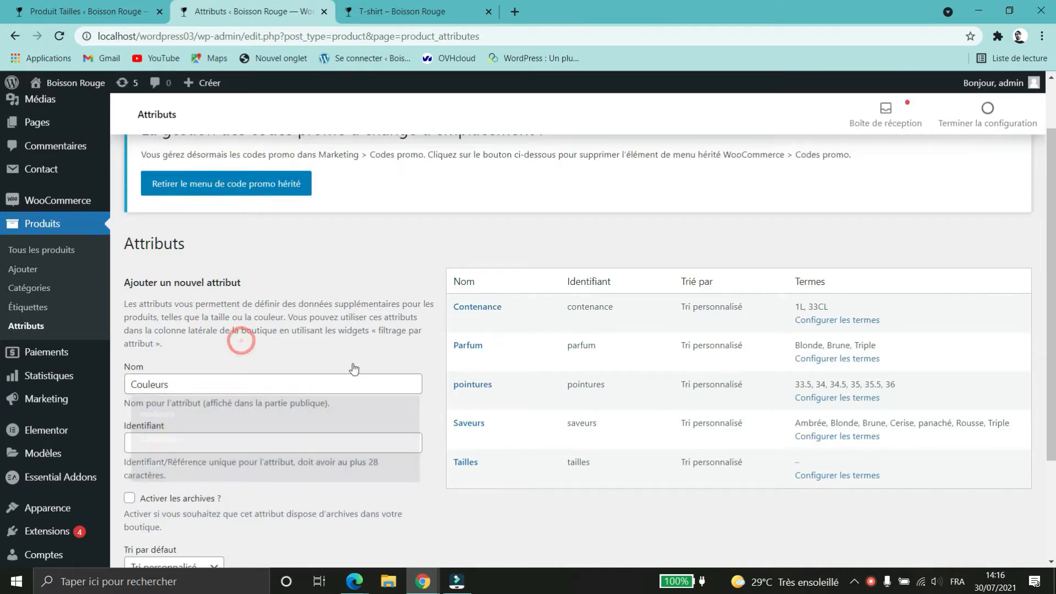
{"action": "left_click_drag", "start_coordinate": [179, 384], "coordinate": [82, 380]}
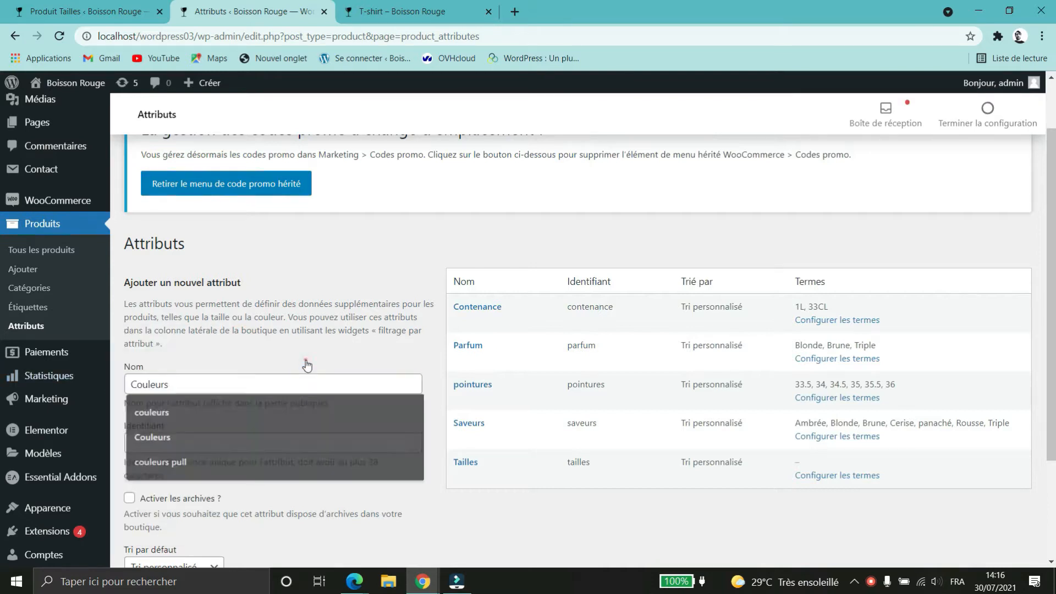
{"action": "left_click", "coordinate": [347, 357]}
{"action": "scroll", "coordinate": [347, 357], "scroll_direction": "down", "scroll_amount": 3}
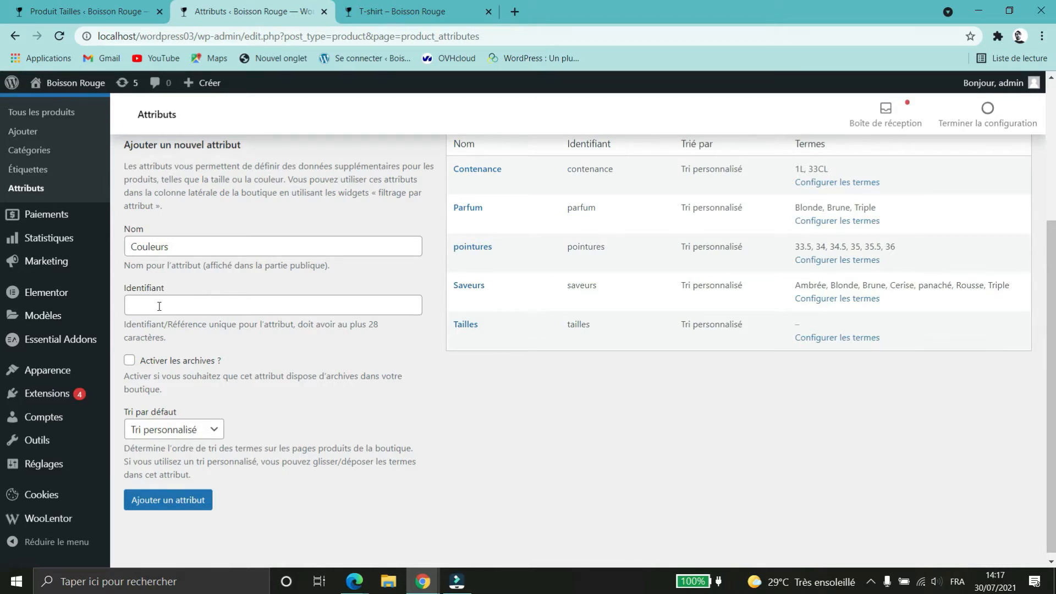
{"action": "left_click", "coordinate": [183, 251]}
{"action": "left_click", "coordinate": [523, 424]}
{"action": "left_click", "coordinate": [190, 499]}
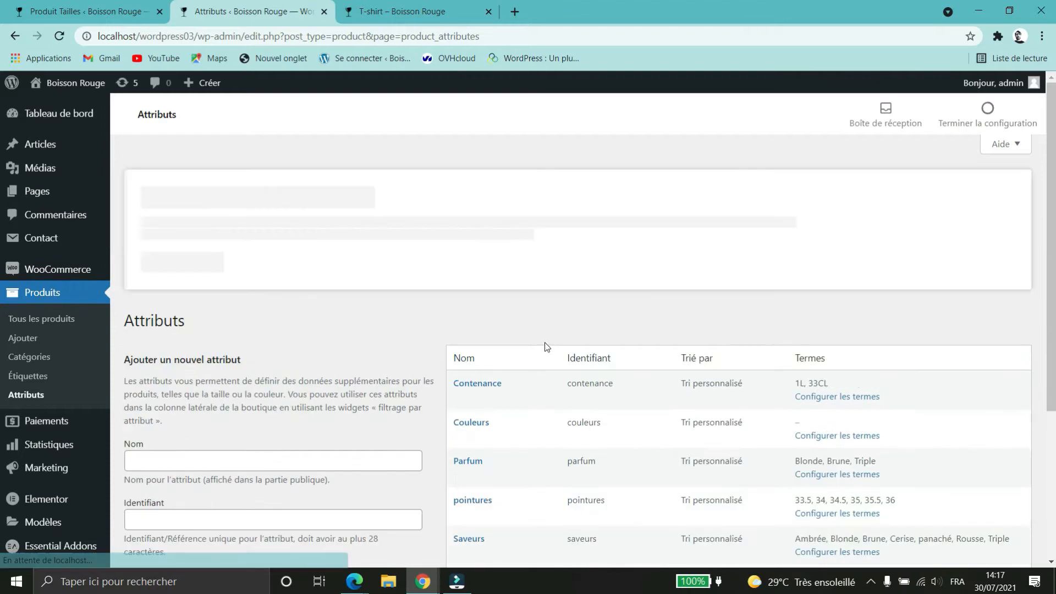
- Open the term configuration of the Tailles attribute and add the size S
{"action": "scroll", "coordinate": [456, 370], "scroll_direction": "down", "scroll_amount": 2}
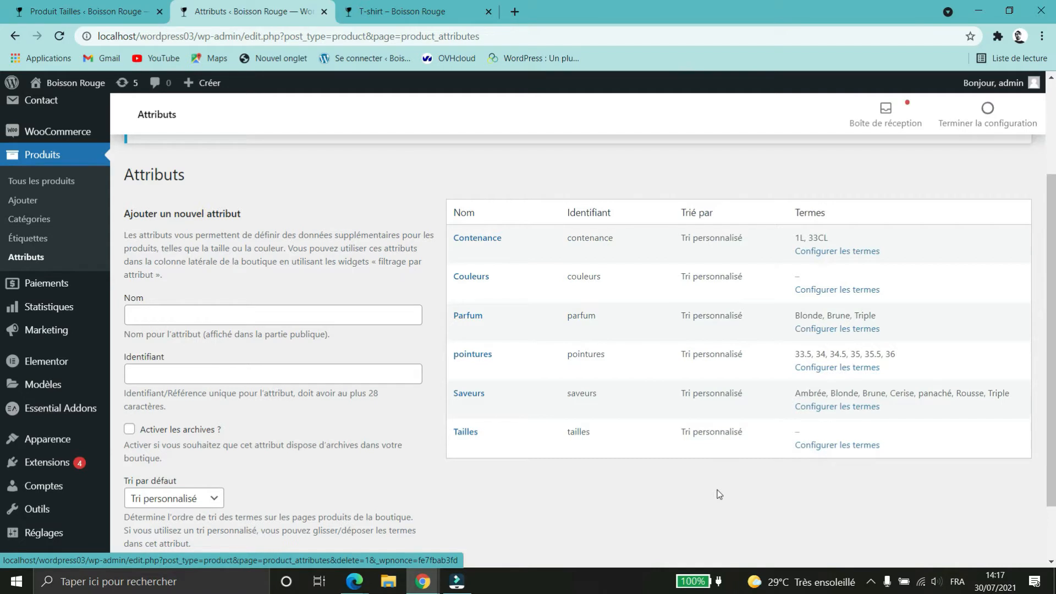
{"action": "left_click", "coordinate": [834, 447]}
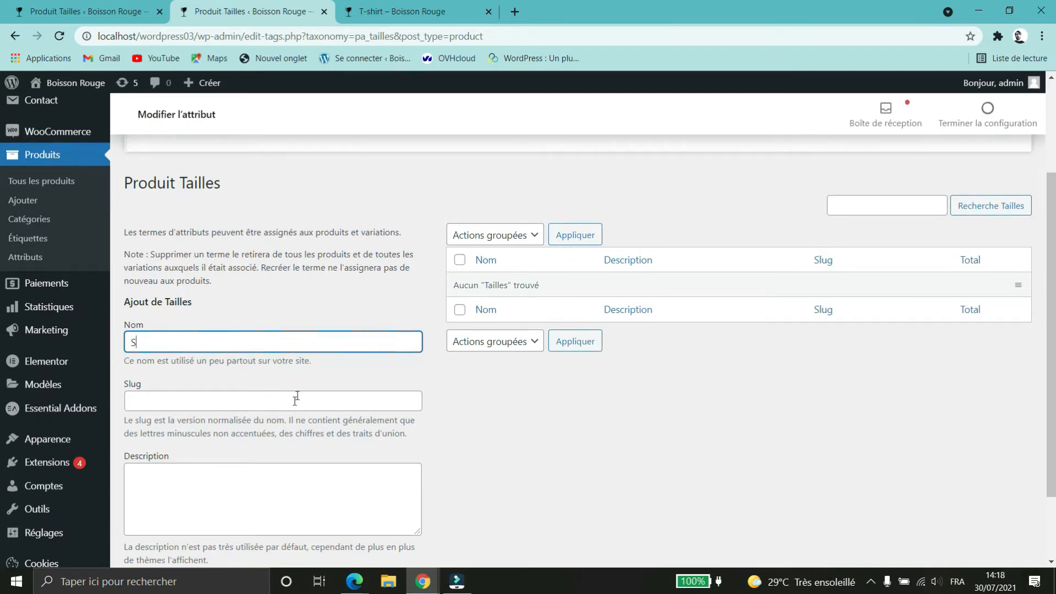
{"action": "scroll", "coordinate": [226, 346], "scroll_direction": "down", "scroll_amount": 2}
{"action": "left_click", "coordinate": [165, 516]}
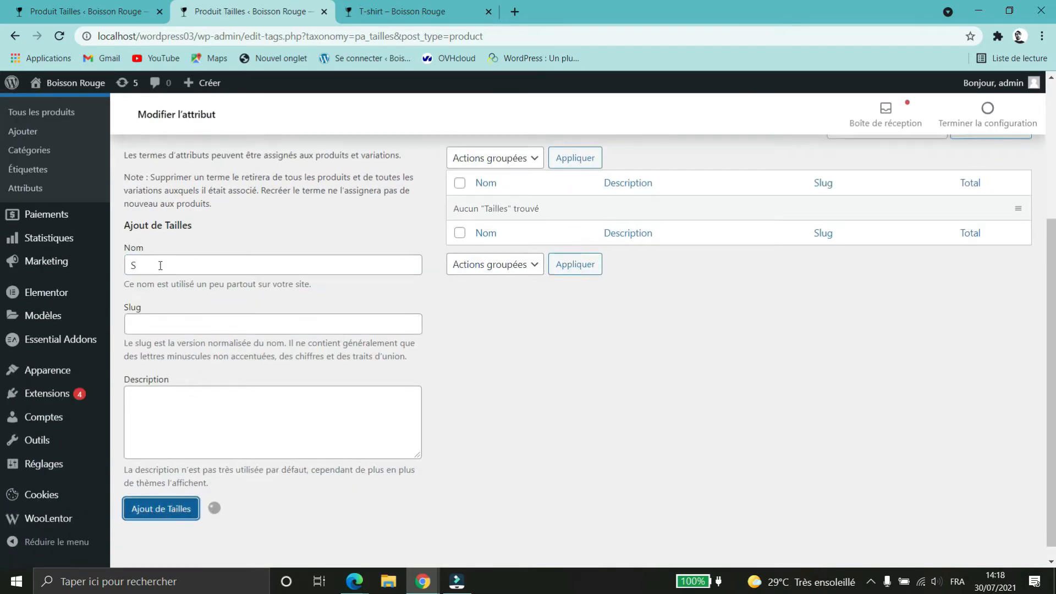
- Add the sizes L, XL, M and XS as further terms of the Tailles attribute
{"action": "type", "text": "L"}
{"action": "key", "text": "Return"}
{"action": "type", "text": "XL"}
{"action": "key", "text": "Return"}
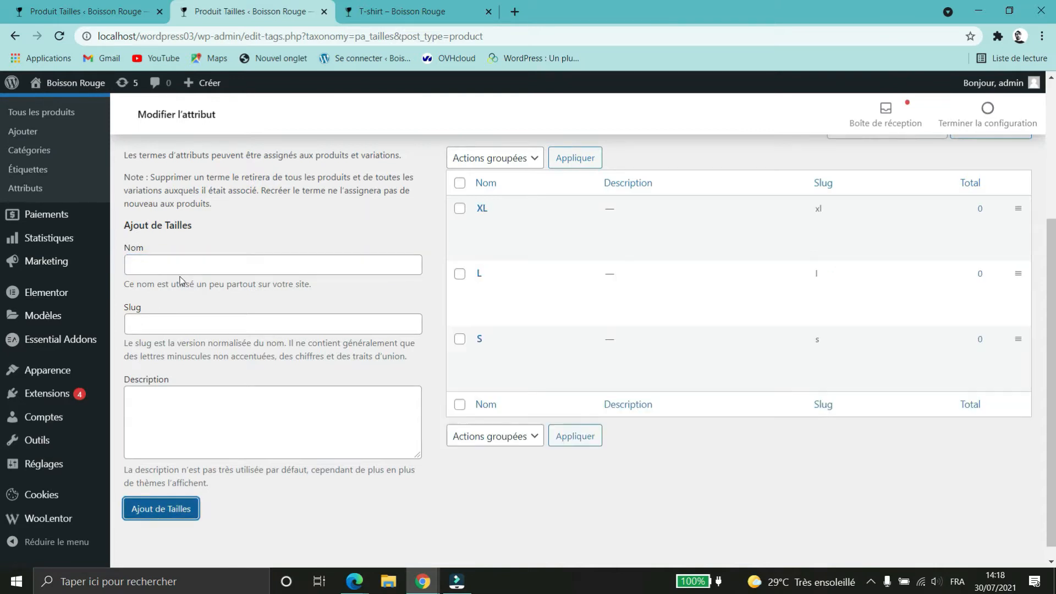
{"action": "type", "text": "M"}
{"action": "key", "text": "Return"}
{"action": "type", "text": "XS"}
{"action": "key", "text": "Return"}
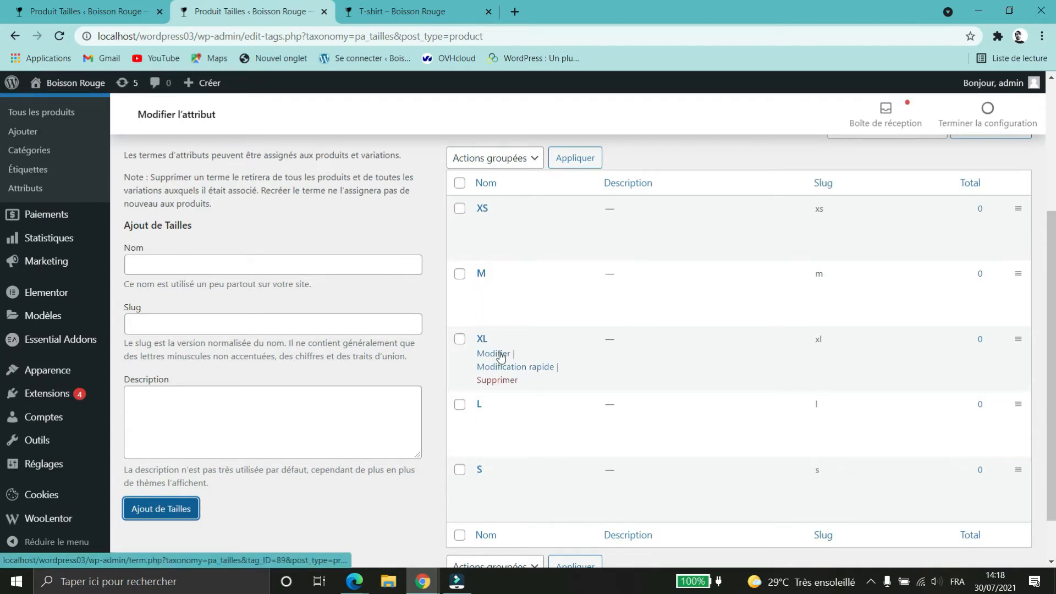
{"action": "left_click", "coordinate": [160, 265]}
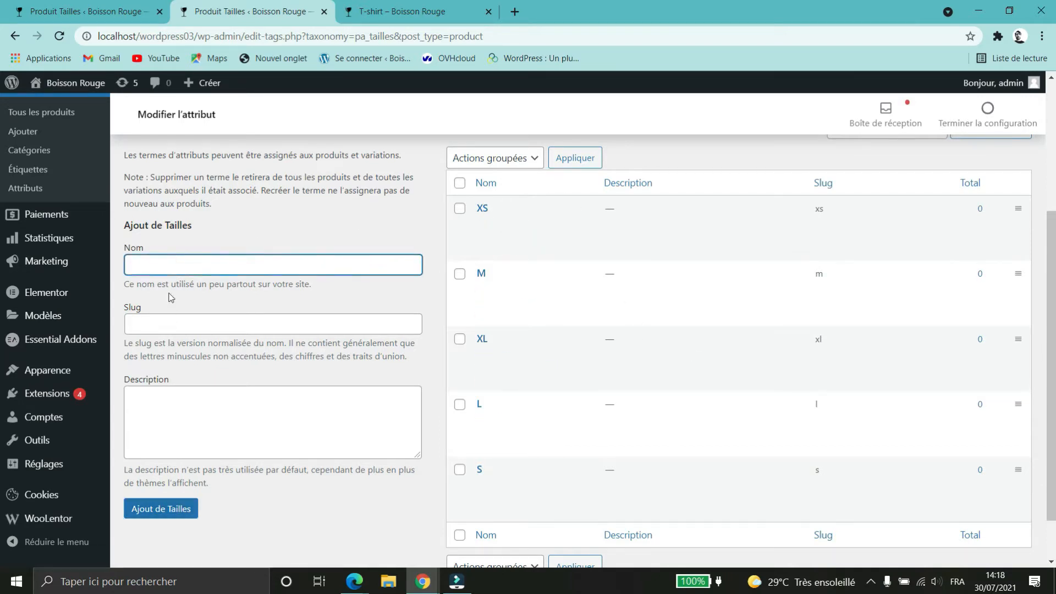
{"action": "left_click", "coordinate": [188, 322]}
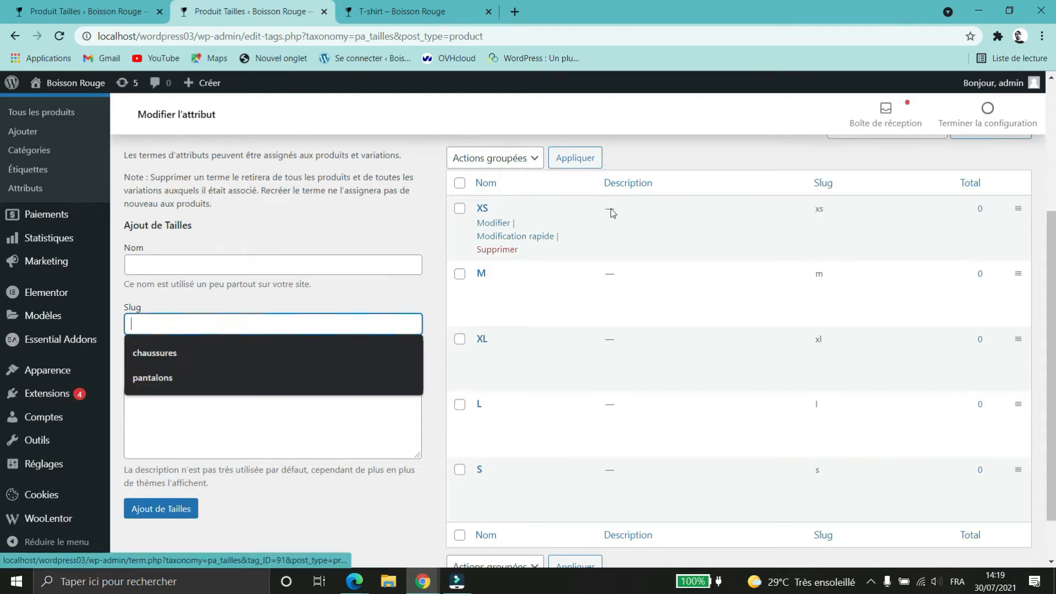
{"action": "left_click", "coordinate": [366, 518]}
{"action": "left_click", "coordinate": [168, 400]}
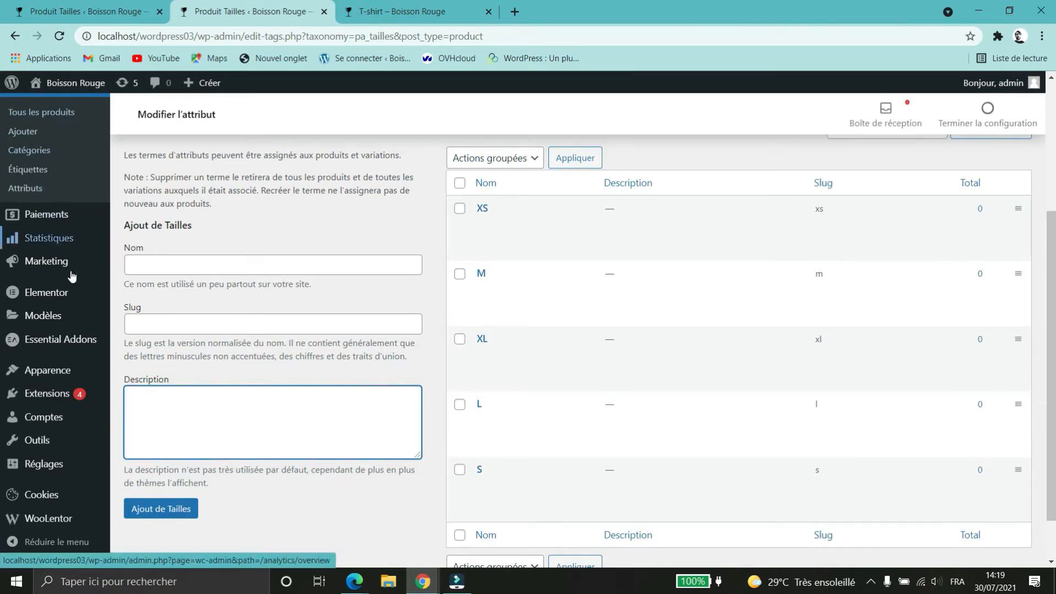
- Return to the attribute list, open the terms of the Couleurs attribute and add the colour Bleu
{"action": "scroll", "coordinate": [66, 275], "scroll_direction": "up", "scroll_amount": 2}
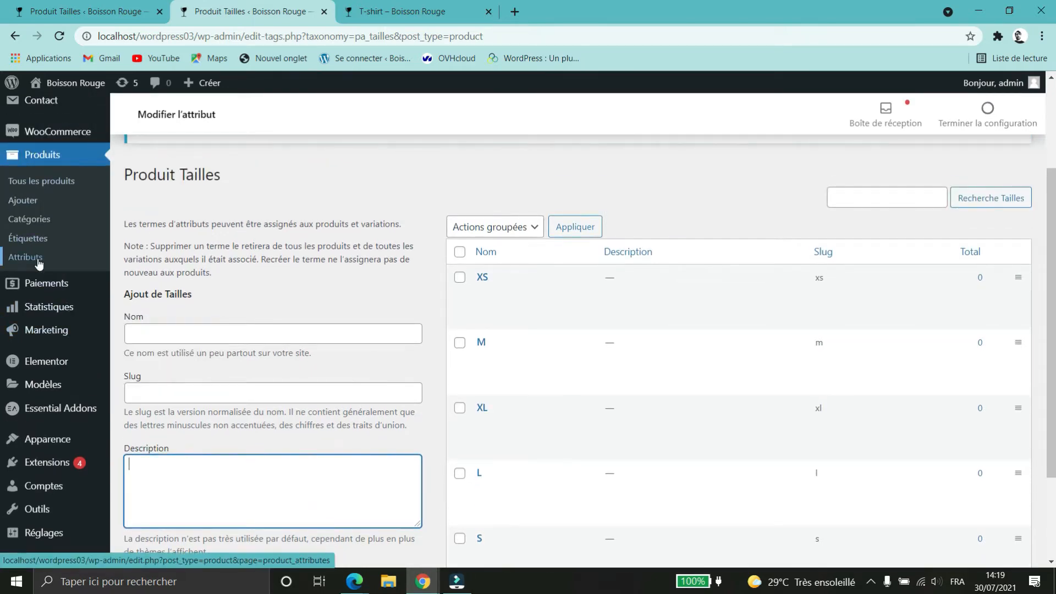
{"action": "left_click", "coordinate": [38, 264]}
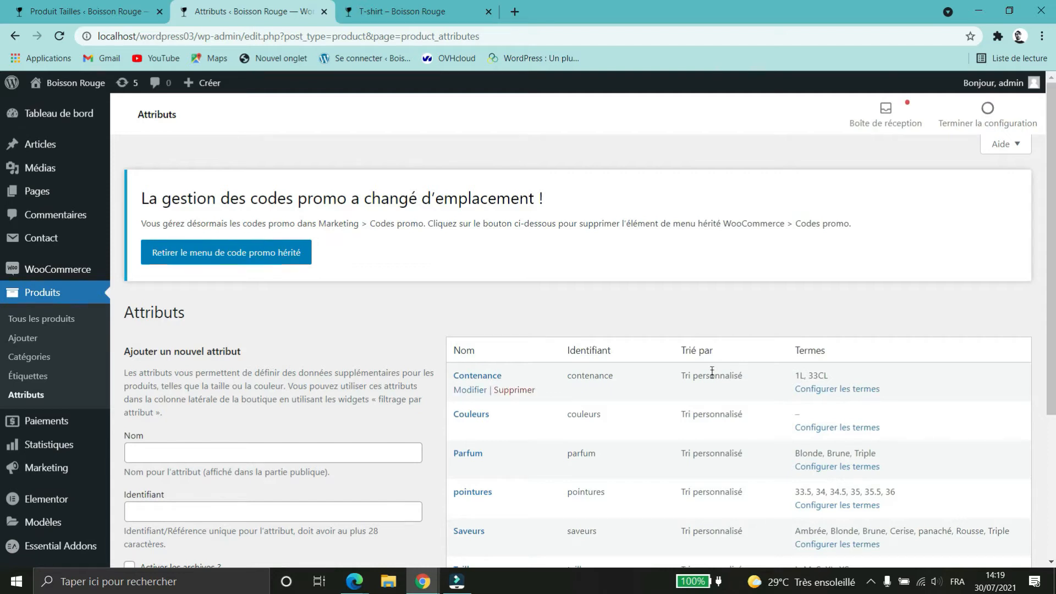
{"action": "scroll", "coordinate": [851, 376], "scroll_direction": "down", "scroll_amount": 1}
{"action": "left_click", "coordinate": [847, 359]}
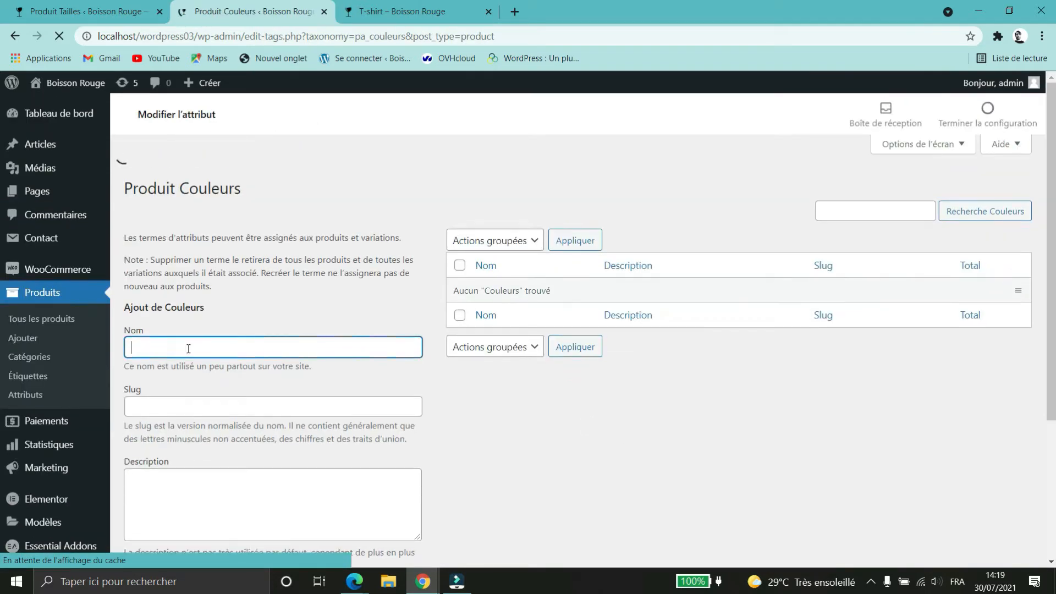
{"action": "type", "text": "Bleu"}
{"action": "scroll", "coordinate": [174, 506], "scroll_direction": "down", "scroll_amount": 2}
{"action": "left_click", "coordinate": [175, 505]}
- Add the colours Noir, Rouge, Vert and Jaune as further terms of the Couleurs attribute
{"action": "left_click", "coordinate": [229, 250]}
{"action": "type", "text": "Noir"}
{"action": "key", "text": "Return"}
{"action": "type", "text": "Rouge"}
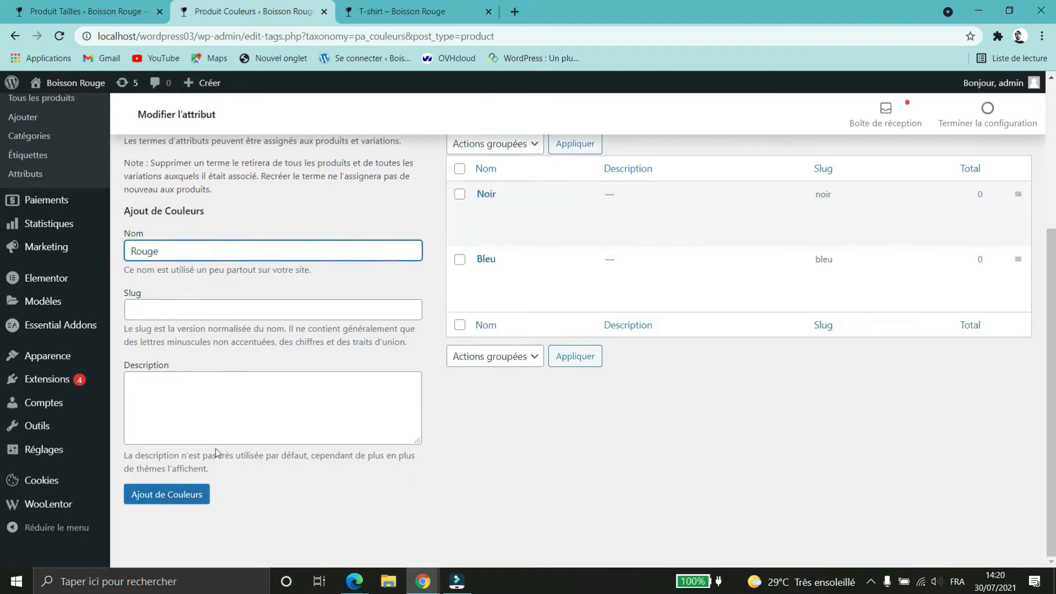
{"action": "key", "text": "Return"}
{"action": "type", "text": "Vert"}
{"action": "key", "text": "Return"}
{"action": "type", "text": "Jaune"}
{"action": "key", "text": "Return"}
- Add the colours Rose, Marron, Orange and Violet to the terms of the Couleurs attribute
{"action": "type", "text": "R"}
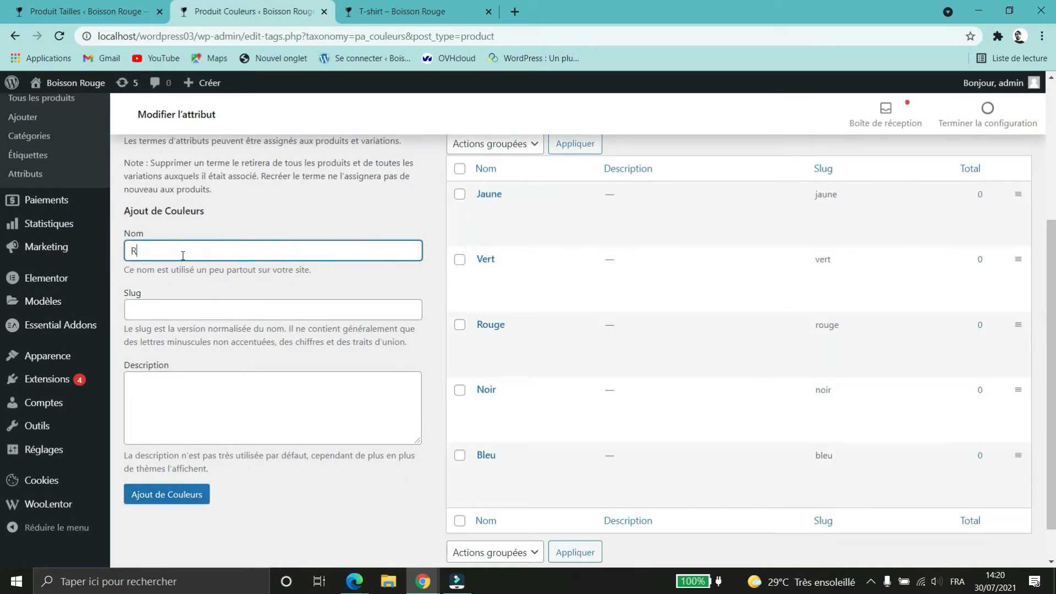
{"action": "type", "text": "ose"}
{"action": "key", "text": "Return"}
{"action": "type", "text": "Marron"}
{"action": "key", "text": "Return"}
{"action": "type", "text": "Orange"}
{"action": "key", "text": "Return"}
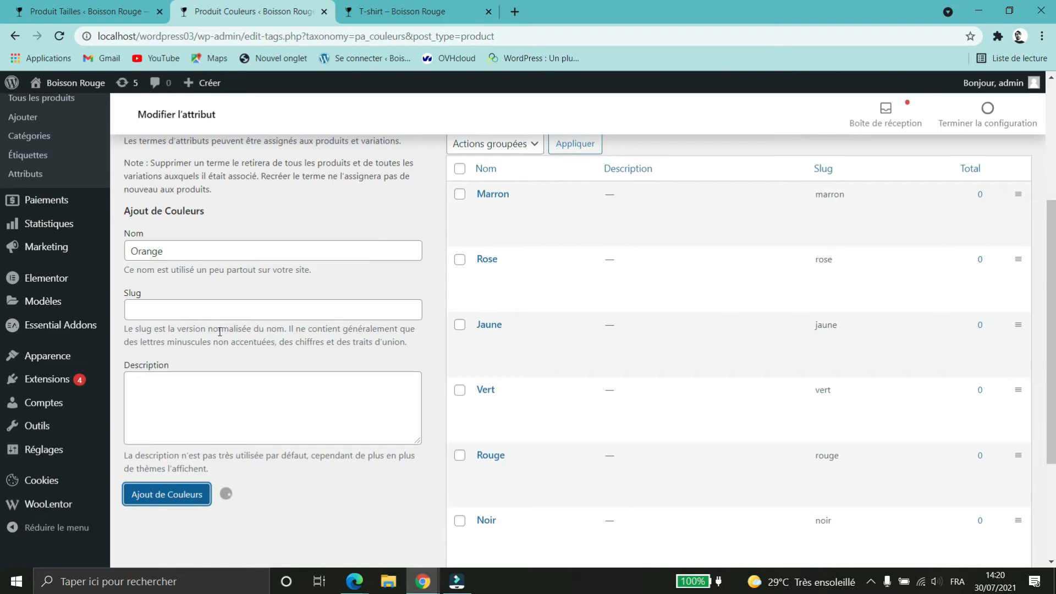
{"action": "type", "text": "Violet"}
{"action": "key", "text": "Return"}
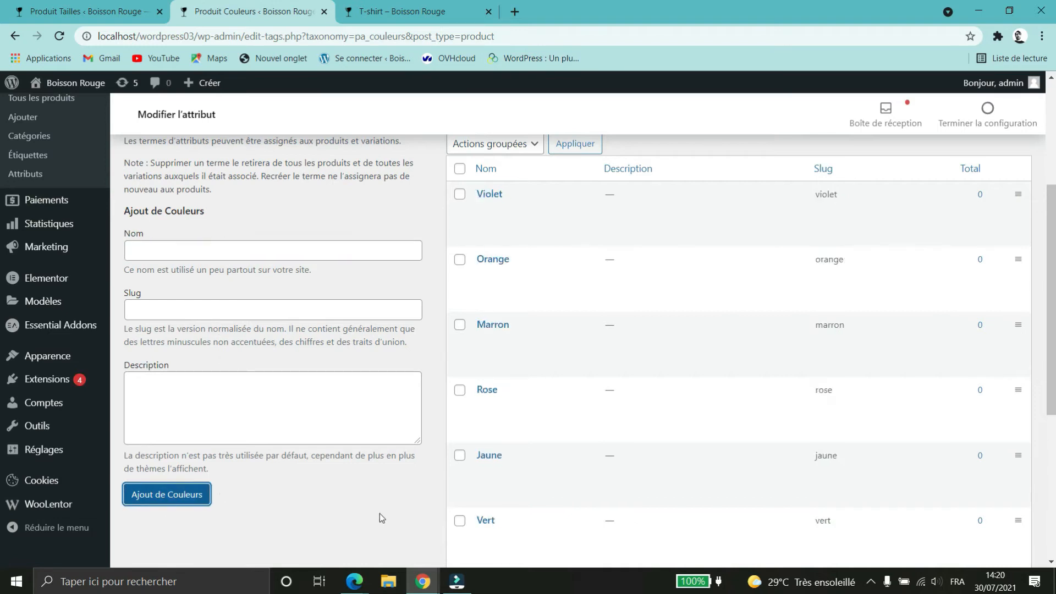
- Review the full list of terms of the Couleurs attribute
{"action": "scroll", "coordinate": [729, 355], "scroll_direction": "down", "scroll_amount": 5}
{"action": "scroll", "coordinate": [632, 288], "scroll_direction": "up", "scroll_amount": 9}
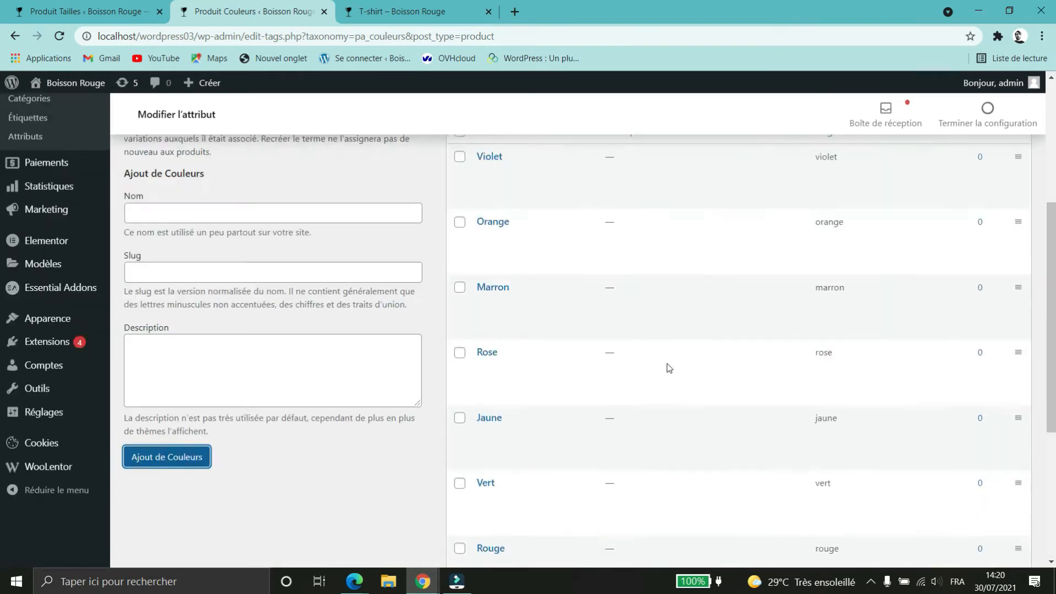
{"action": "scroll", "coordinate": [660, 293], "scroll_direction": "down", "scroll_amount": 9}
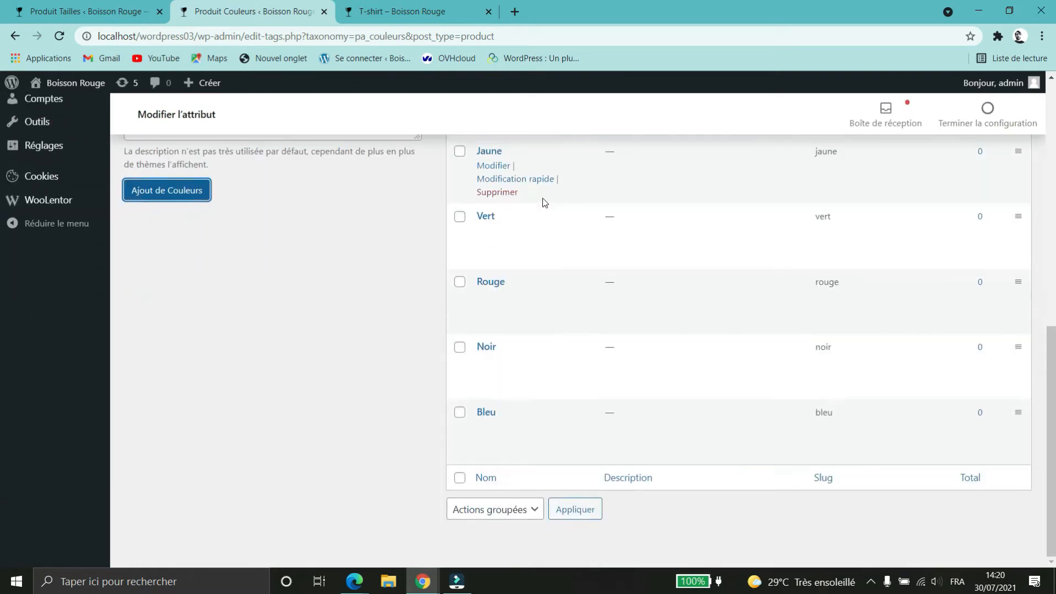
{"action": "scroll", "coordinate": [536, 320], "scroll_direction": "up", "scroll_amount": 6}
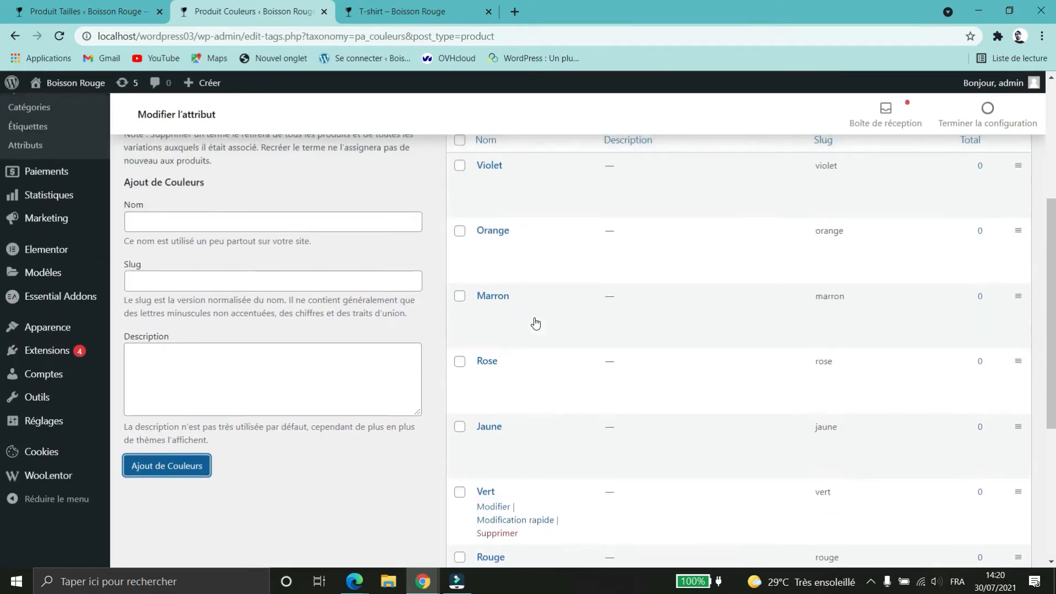
{"action": "scroll", "coordinate": [527, 238], "scroll_direction": "down", "scroll_amount": 6}
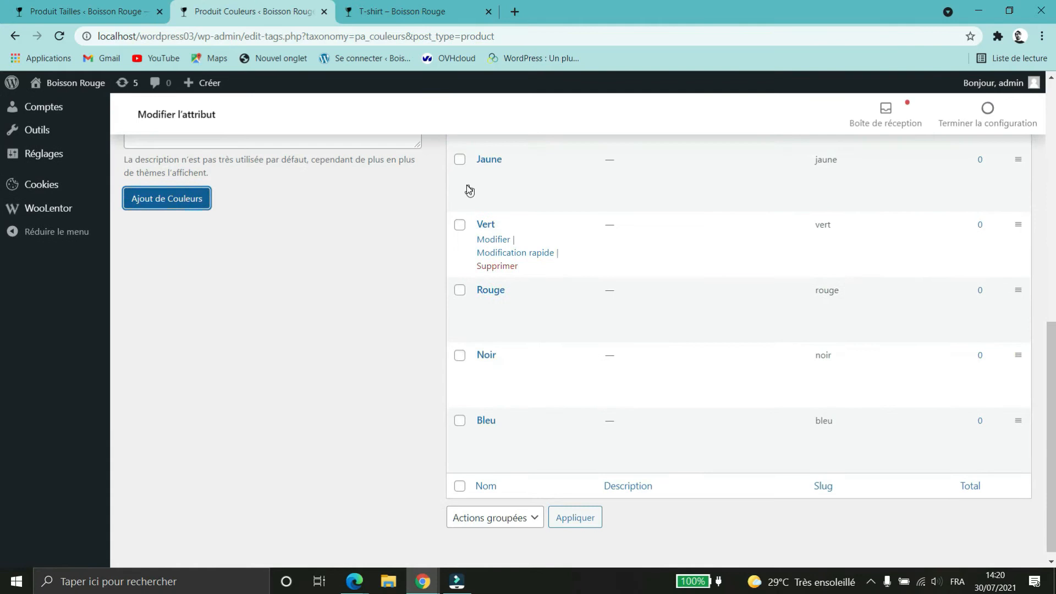
{"action": "scroll", "coordinate": [407, 226], "scroll_direction": "up", "scroll_amount": 5}
{"action": "scroll", "coordinate": [264, 288], "scroll_direction": "up", "scroll_amount": 3}
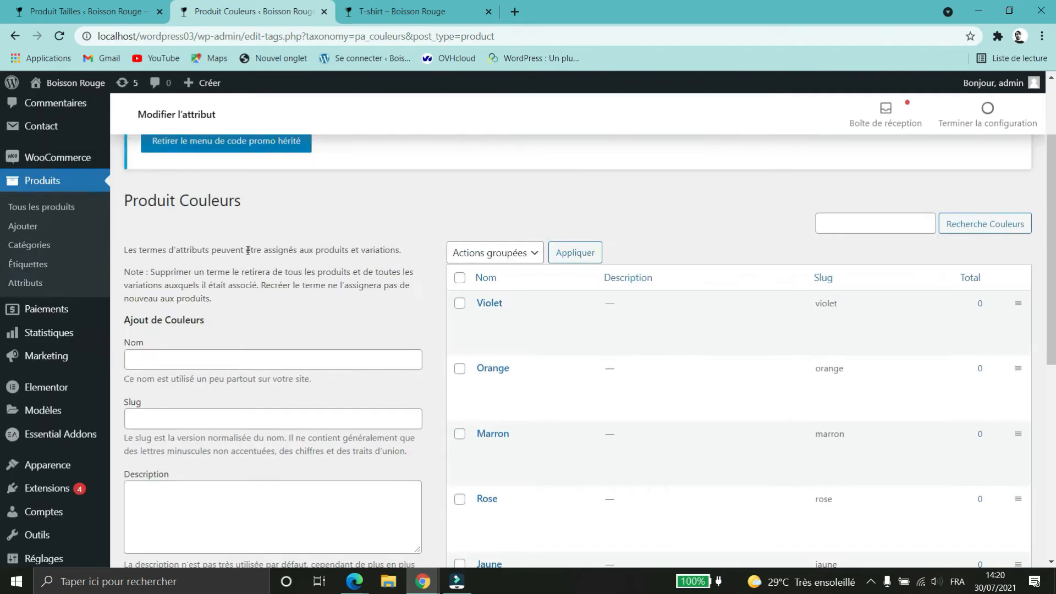
- Create a new product and name it Shirt
{"action": "left_click", "coordinate": [28, 228]}
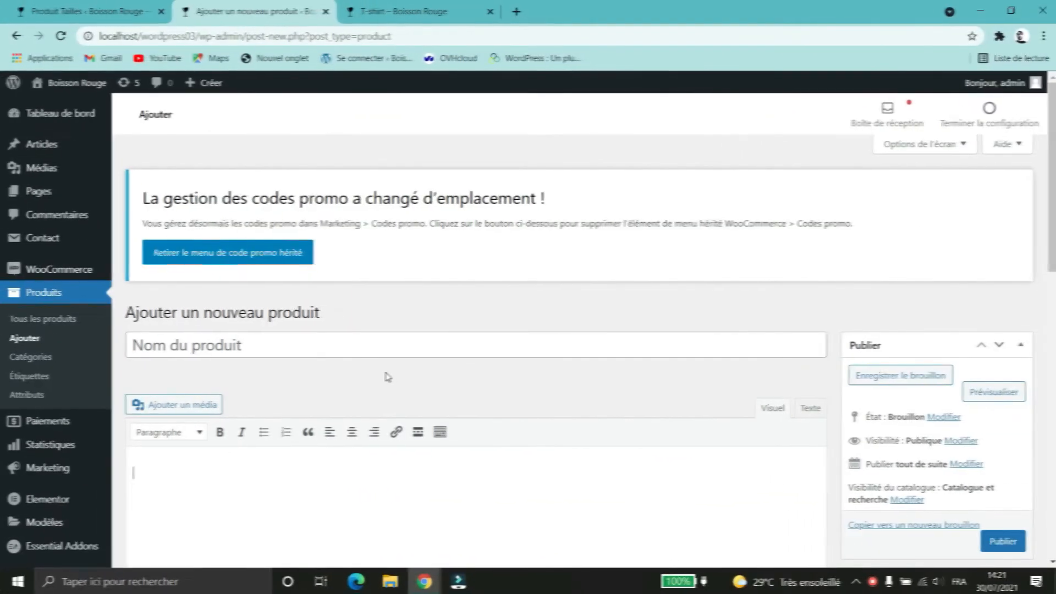
{"action": "left_click", "coordinate": [270, 344]}
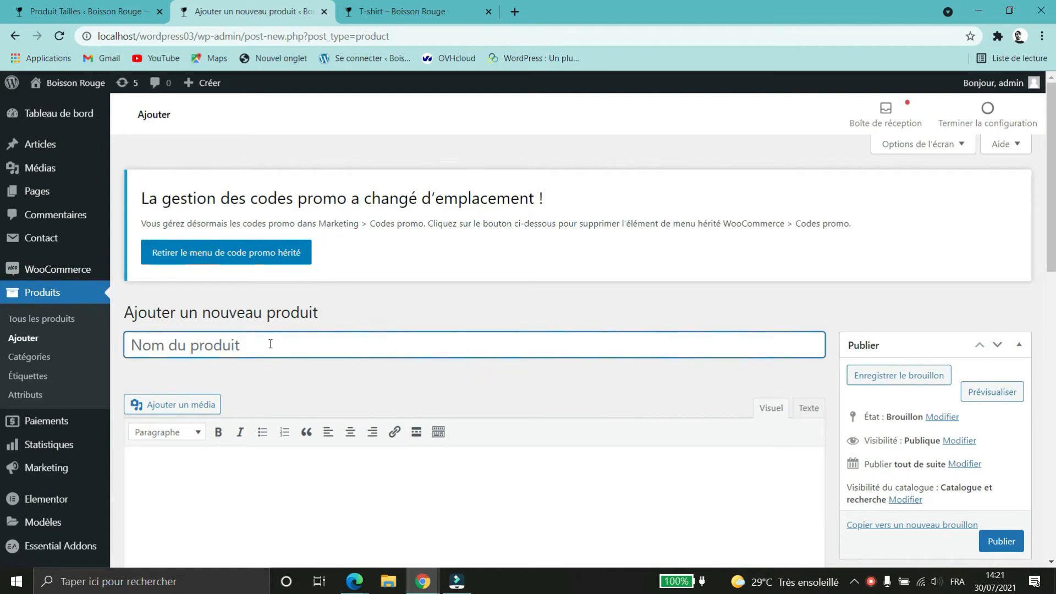
{"action": "type", "text": "Shirt"}
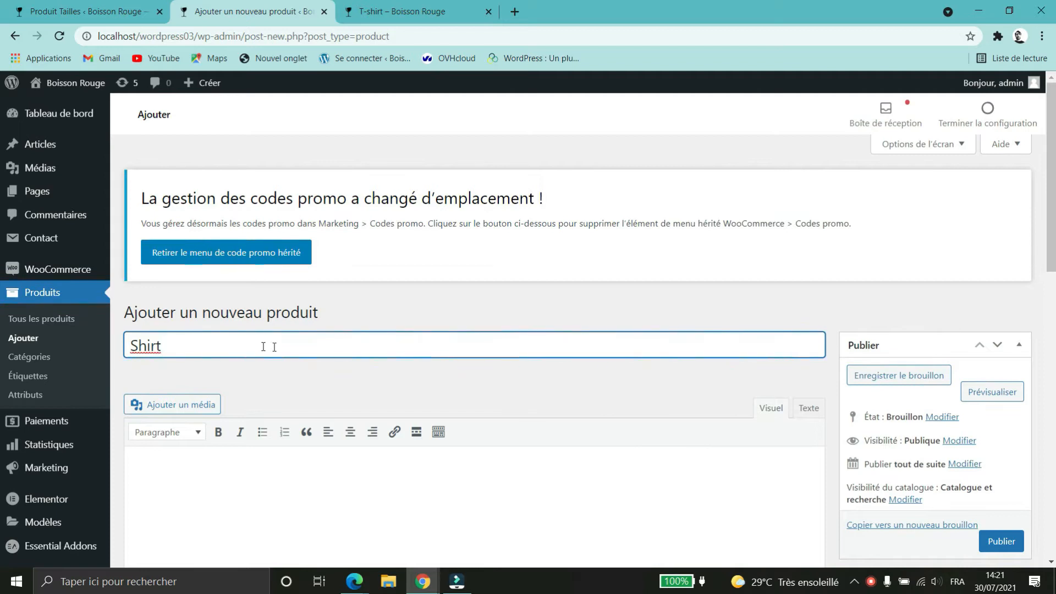
- Fill the product description with the placeholder word "Blablablma" repeated seven times
{"action": "scroll", "coordinate": [306, 340], "scroll_direction": "down", "scroll_amount": 3}
{"action": "left_click", "coordinate": [364, 340]}
{"action": "type", "text": "Blablablma"}
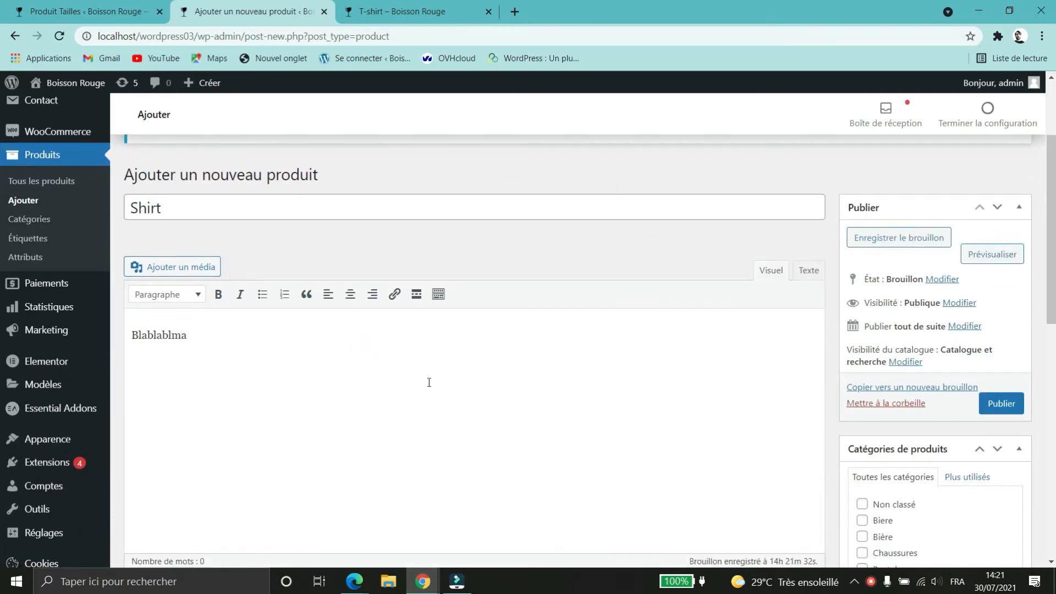
{"action": "triple_click", "coordinate": [265, 333]}
{"action": "key", "text": "ctrl+c"}
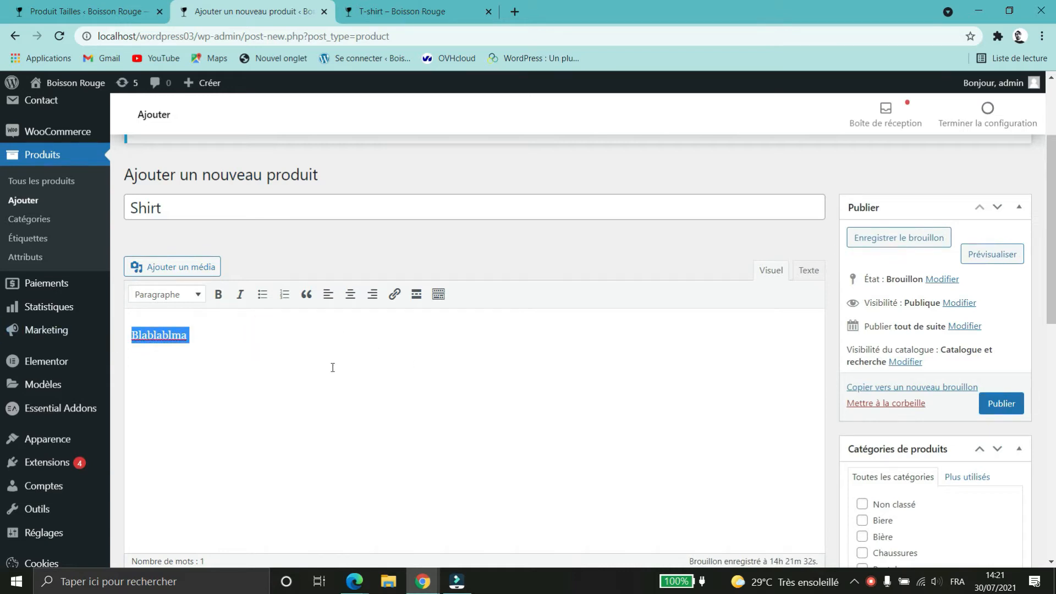
{"action": "key", "text": "ctrl+v"}
{"action": "key", "text": "ctrl+v"}
{"action": "key", "text": "ctrl+v"}
{"action": "key", "text": "ctrl+v"}
{"action": "key", "text": "ctrl+v"}
{"action": "key", "text": "ctrl+v"}
{"action": "key", "text": "ctrl+v"}
- Assign the product to the T-shirt category and enter the product tag Coton
{"action": "scroll", "coordinate": [597, 405], "scroll_direction": "down", "scroll_amount": 6}
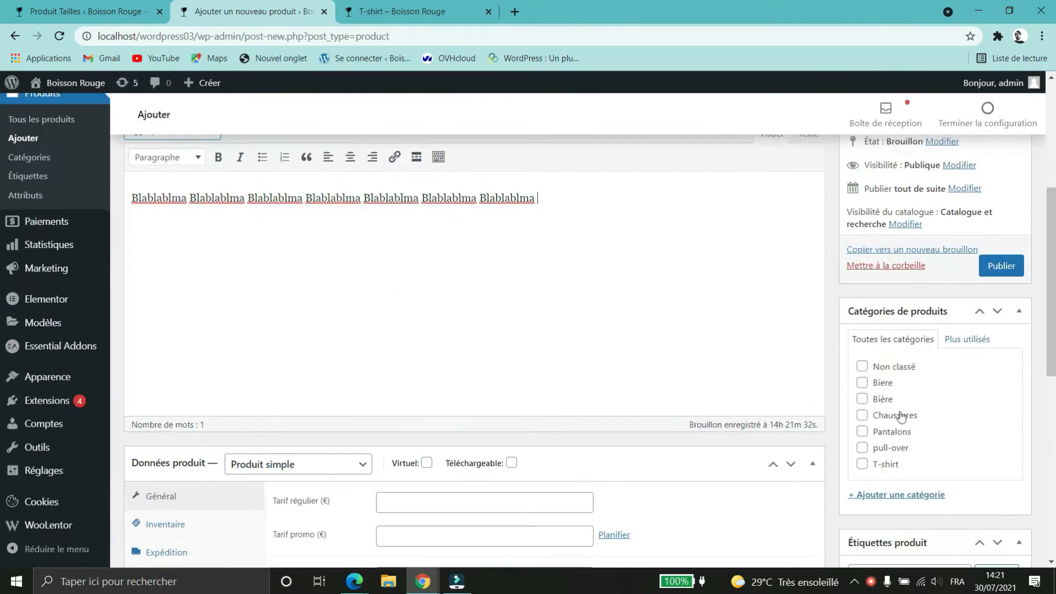
{"action": "scroll", "coordinate": [767, 370], "scroll_direction": "up", "scroll_amount": 3}
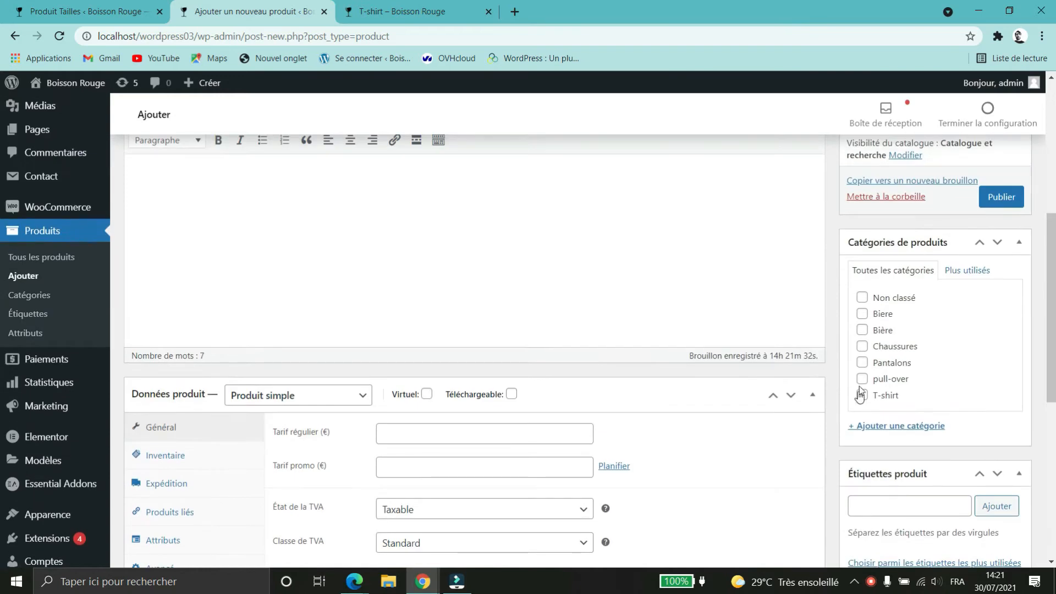
{"action": "scroll", "coordinate": [857, 397], "scroll_direction": "down", "scroll_amount": 4}
{"action": "left_click", "coordinate": [923, 300]}
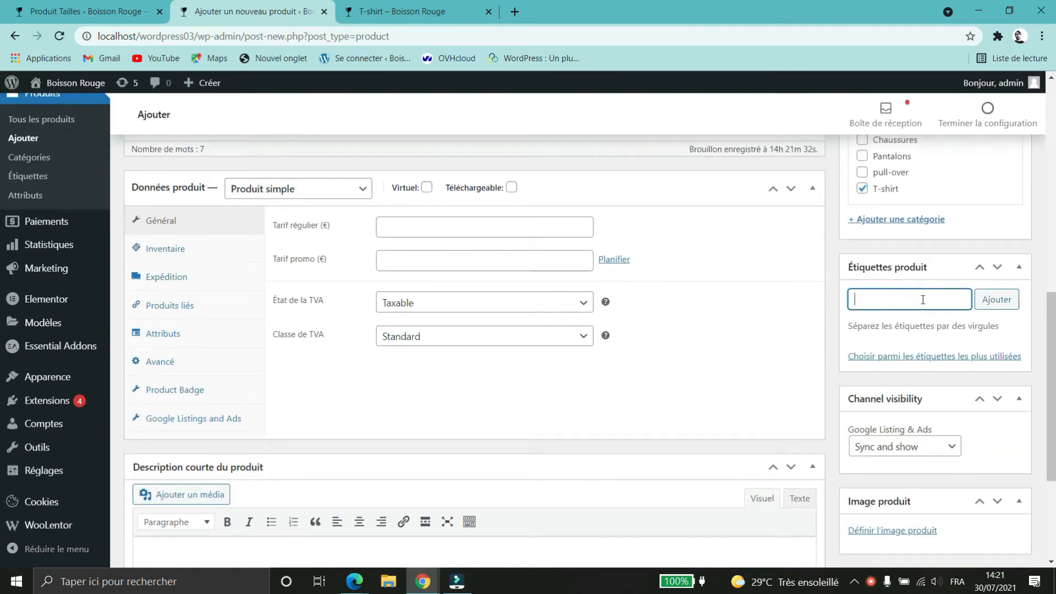
{"action": "type", "text": "Coton"}
{"action": "left_click", "coordinate": [910, 325]}
{"action": "scroll", "coordinate": [962, 374], "scroll_direction": "down", "scroll_amount": 3}
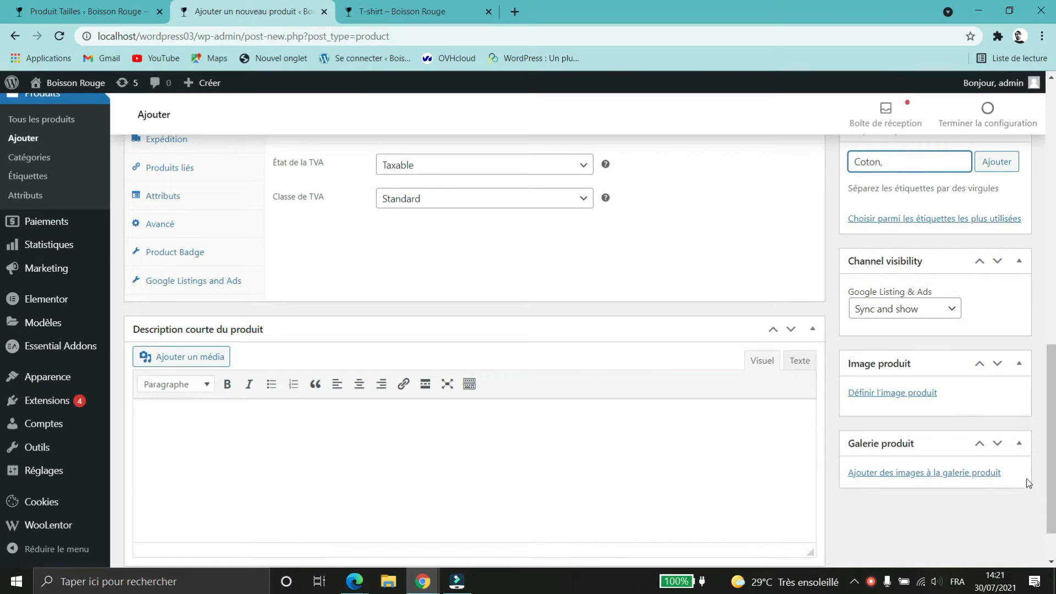
- Set the white T-shirt outline drawing from the media library as the product image
{"action": "left_click", "coordinate": [908, 393]}
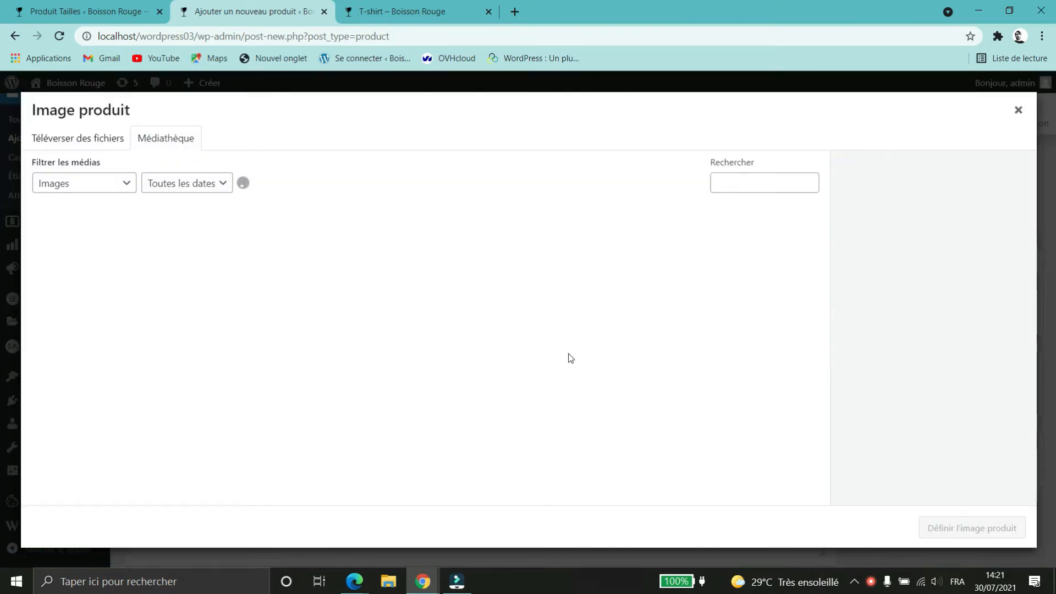
{"action": "scroll", "coordinate": [631, 389], "scroll_direction": "down", "scroll_amount": 5}
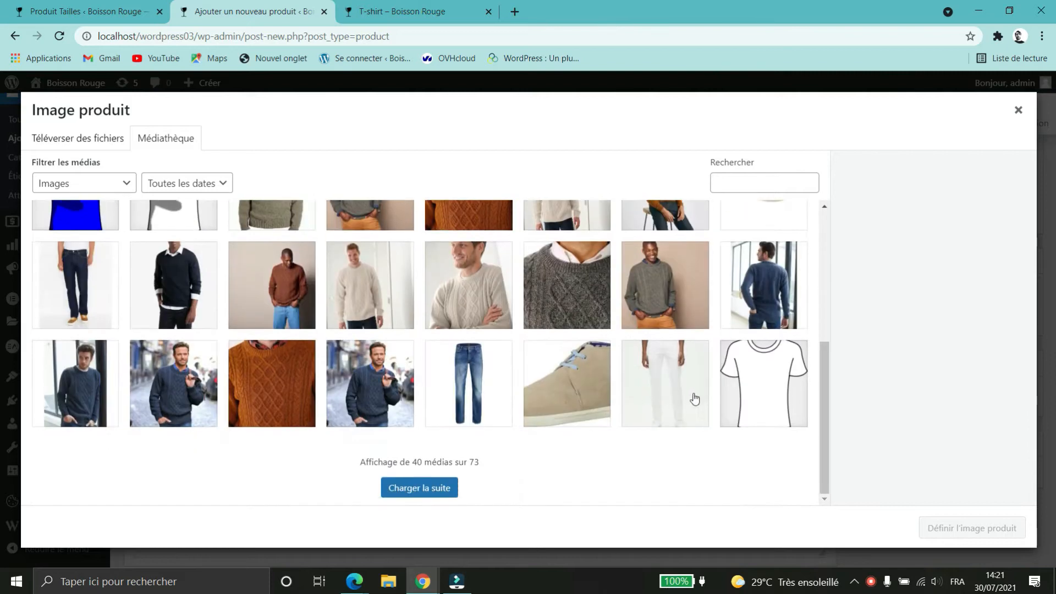
{"action": "left_click", "coordinate": [738, 385]}
{"action": "left_click", "coordinate": [922, 528]}
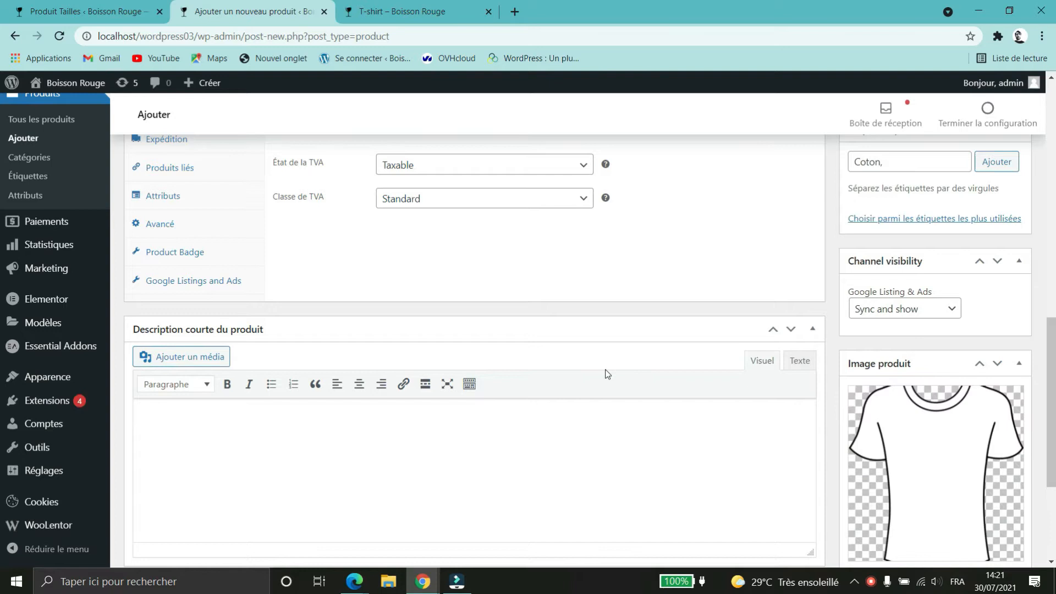
- Set the regular price to 15 € and publish the product
{"action": "scroll", "coordinate": [607, 374], "scroll_direction": "up", "scroll_amount": 9}
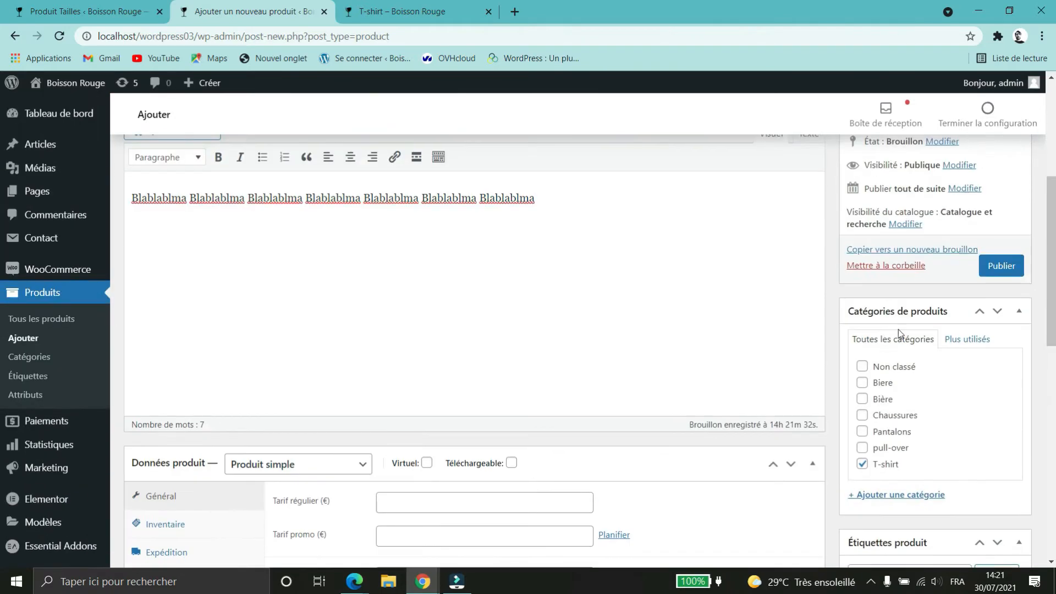
{"action": "scroll", "coordinate": [651, 408], "scroll_direction": "down", "scroll_amount": 4}
{"action": "scroll", "coordinate": [651, 408], "scroll_direction": "down", "scroll_amount": 2}
{"action": "left_click", "coordinate": [426, 225]}
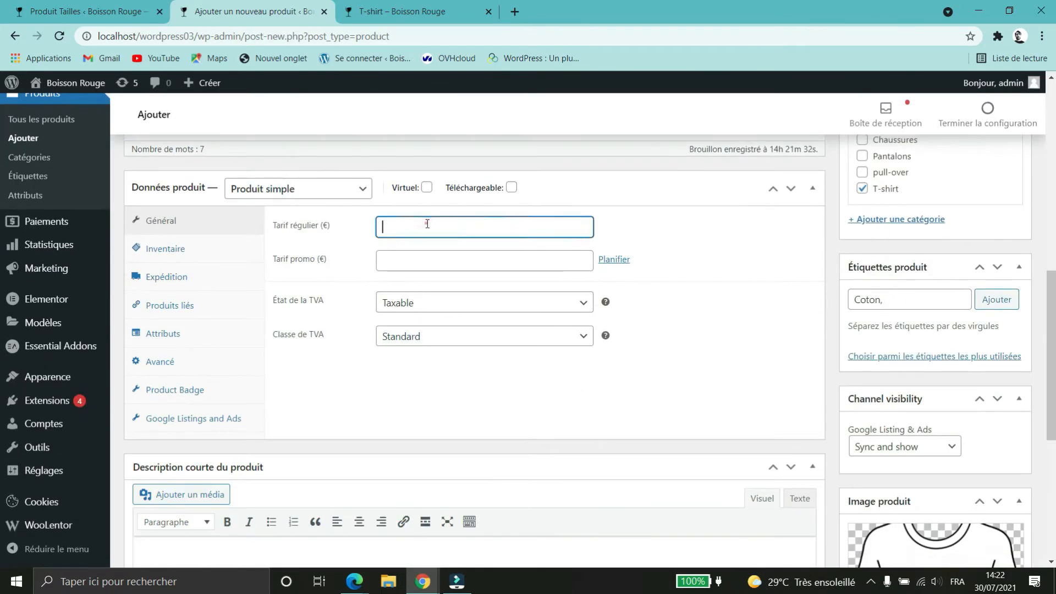
{"action": "type", "text": "15"}
{"action": "scroll", "coordinate": [703, 349], "scroll_direction": "up", "scroll_amount": 5}
{"action": "left_click", "coordinate": [1002, 265]}
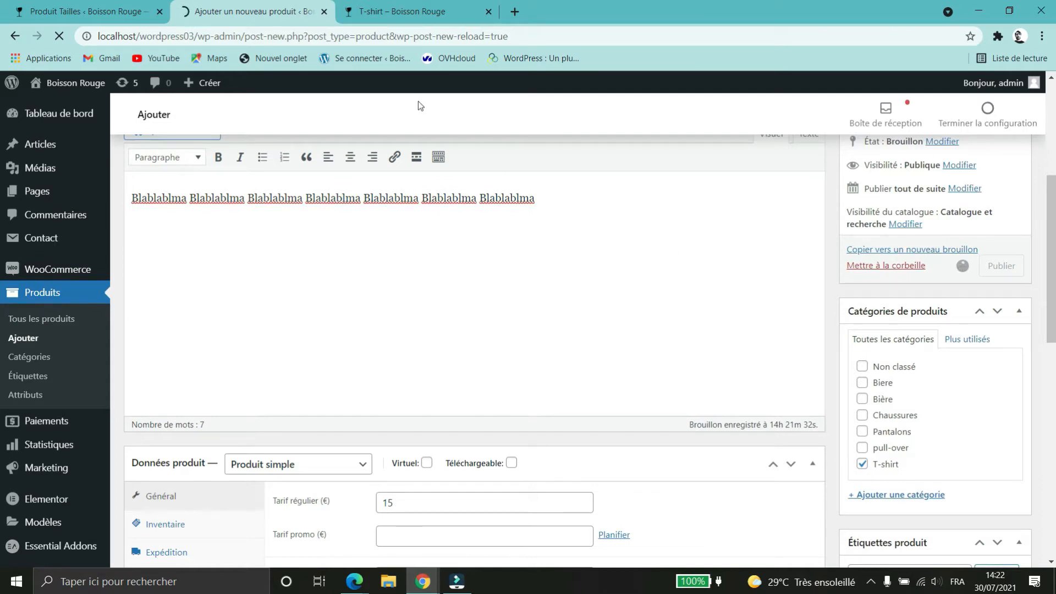
- View the published Shirt page in a separate browser tab and return to the product editor
{"action": "scroll", "coordinate": [519, 292], "scroll_direction": "up", "scroll_amount": 5}
{"action": "middle_click", "coordinate": [261, 373]}
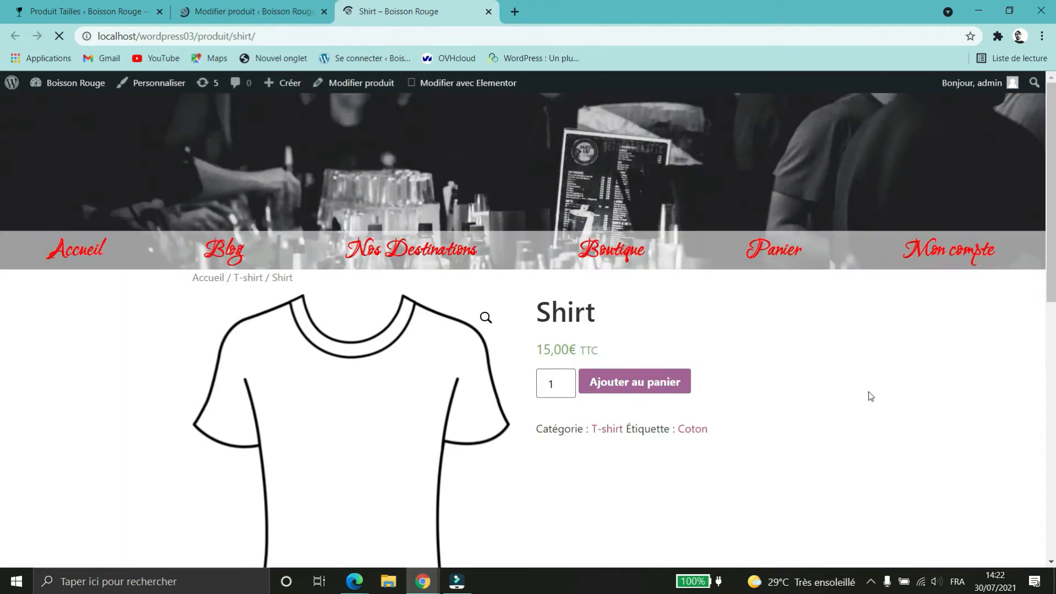
{"action": "scroll", "coordinate": [869, 392], "scroll_direction": "down", "scroll_amount": 2}
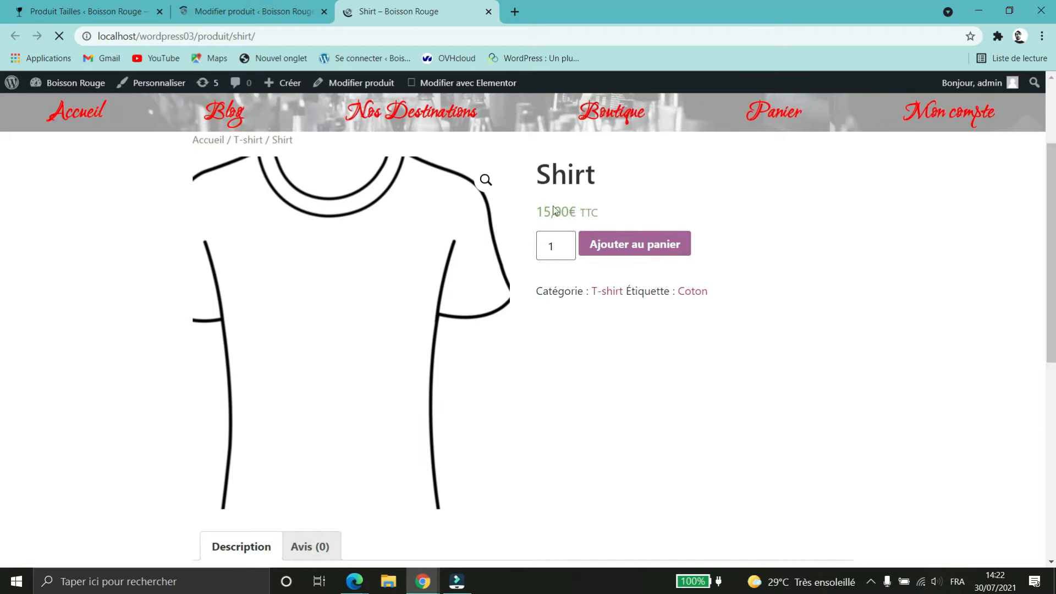
{"action": "left_click", "coordinate": [220, 12]}
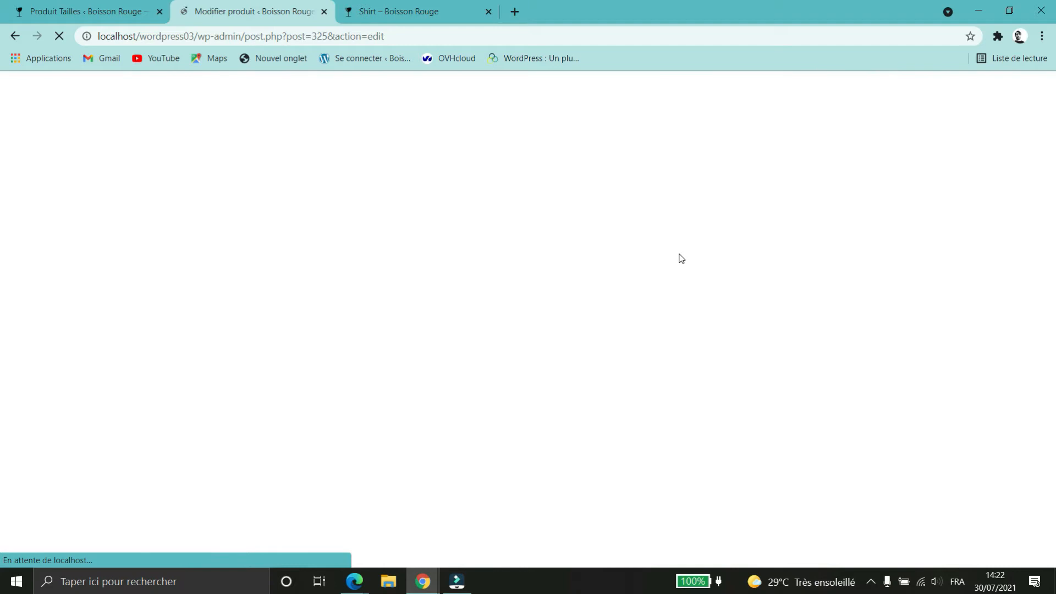
- Change the product type of the Shirt to Produit variable
{"action": "scroll", "coordinate": [677, 341], "scroll_direction": "down", "scroll_amount": 6}
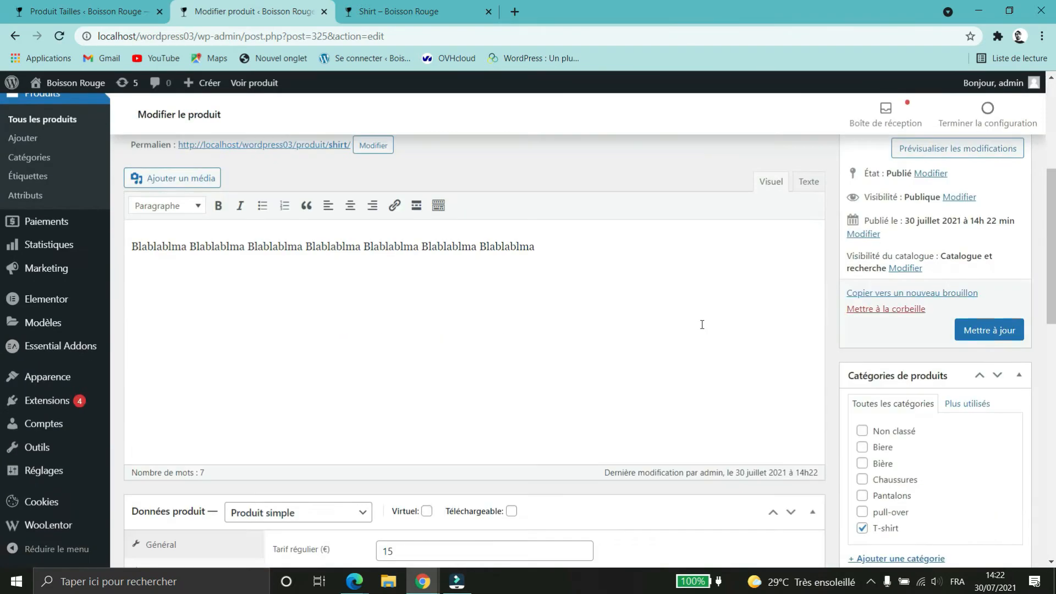
{"action": "scroll", "coordinate": [701, 324], "scroll_direction": "down", "scroll_amount": 4}
{"action": "left_click", "coordinate": [349, 308]}
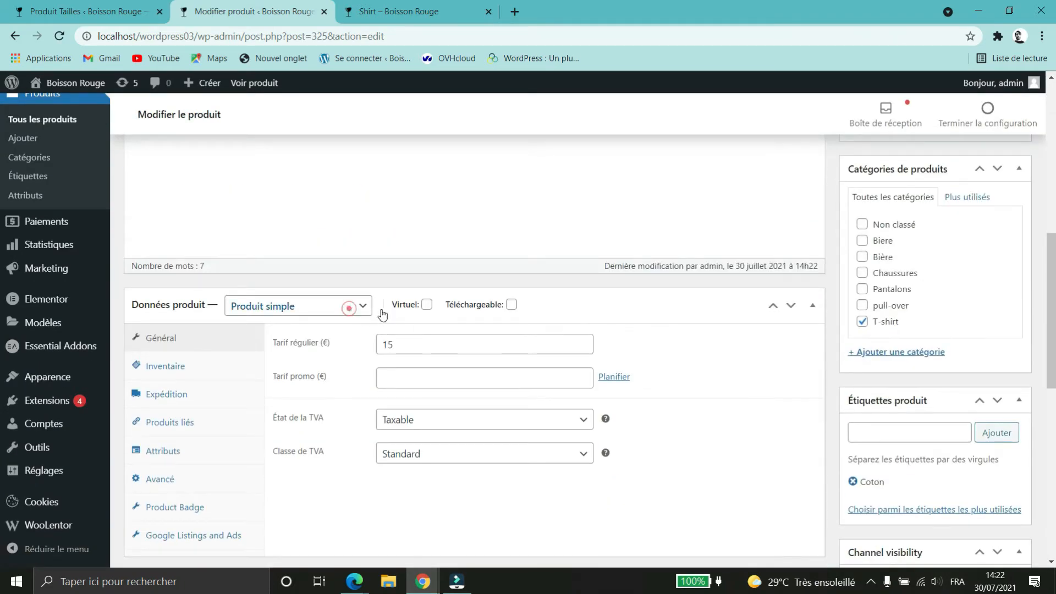
{"action": "left_click", "coordinate": [347, 378]}
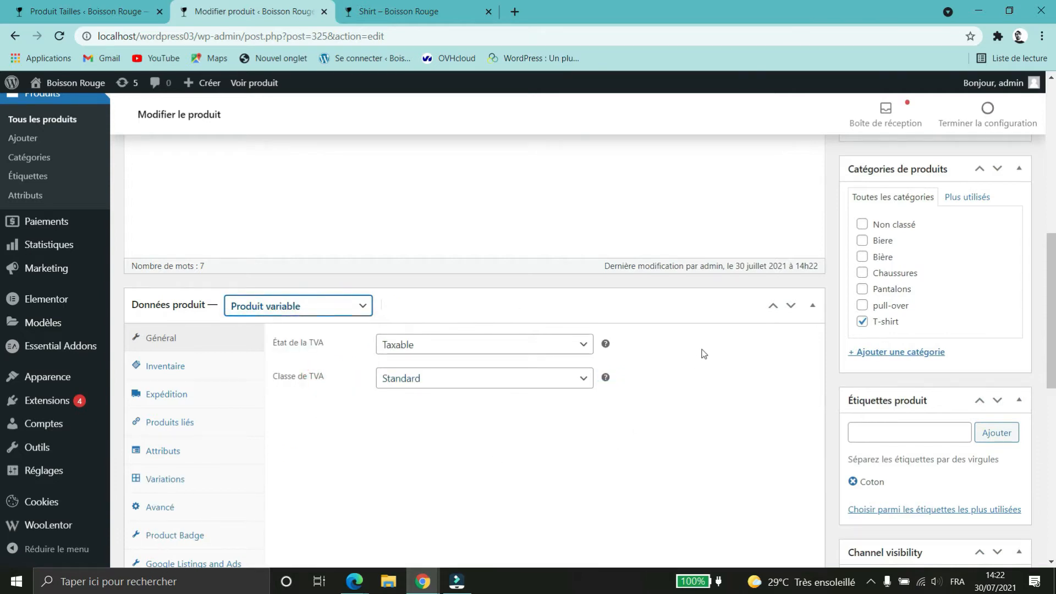
{"action": "left_click", "coordinate": [703, 369]}
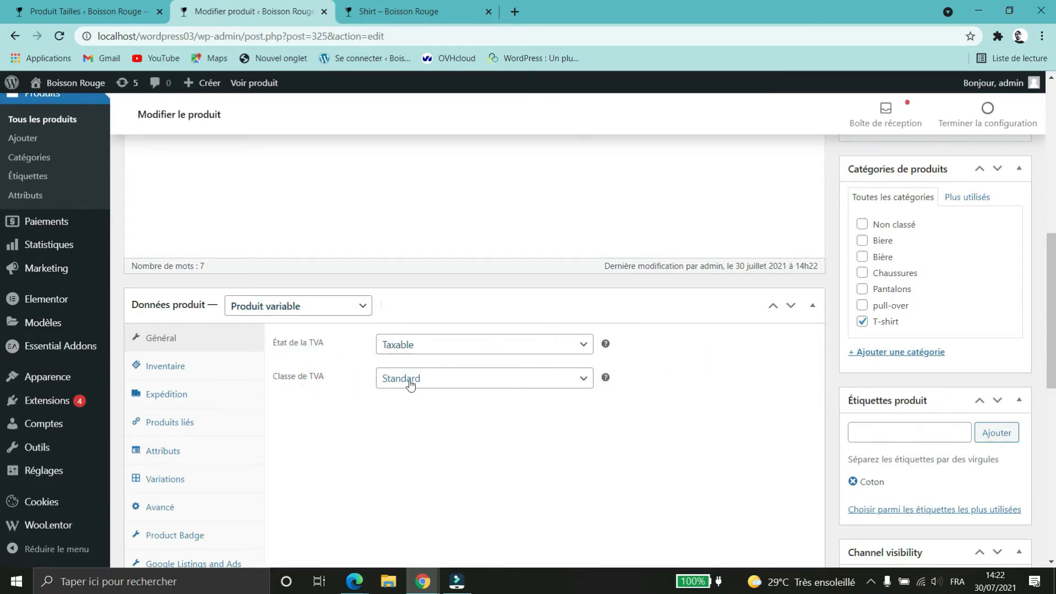
- Add the Tailles attribute to the Shirt product's attributes
{"action": "left_click", "coordinate": [165, 366]}
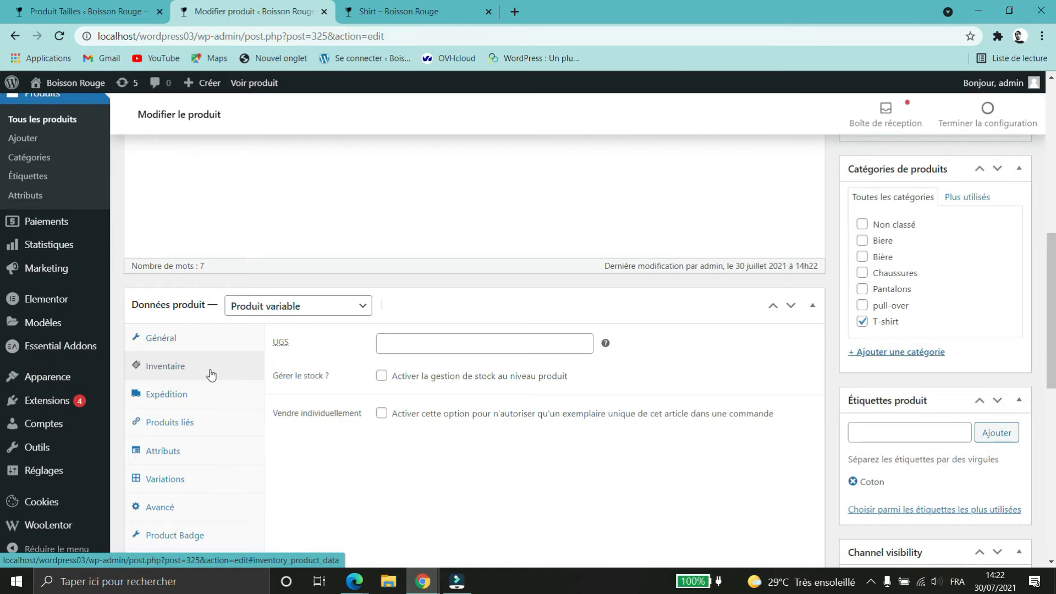
{"action": "left_click", "coordinate": [170, 454]}
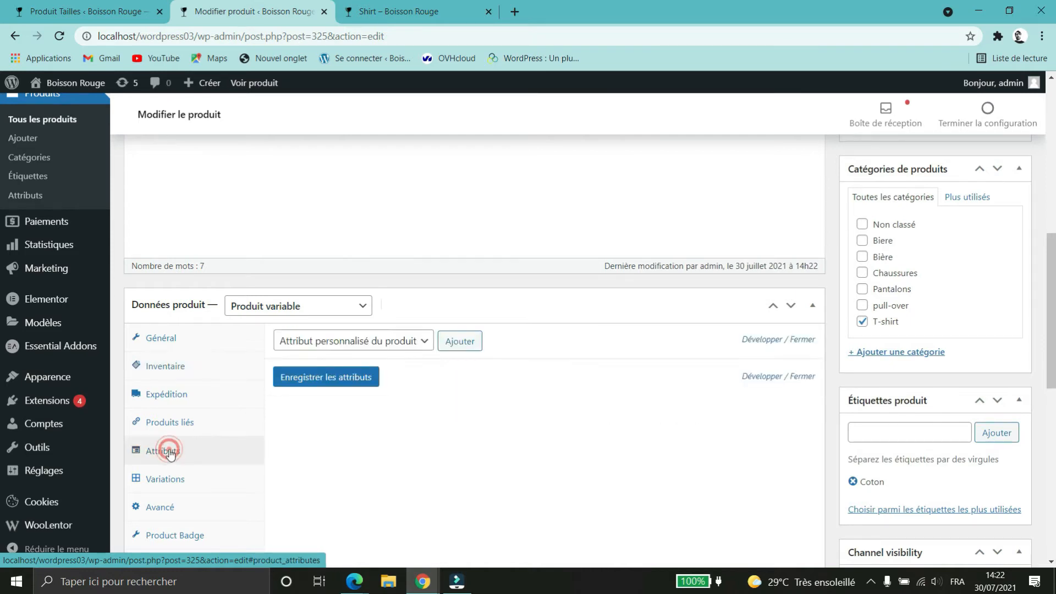
{"action": "scroll", "coordinate": [590, 404], "scroll_direction": "down", "scroll_amount": 1}
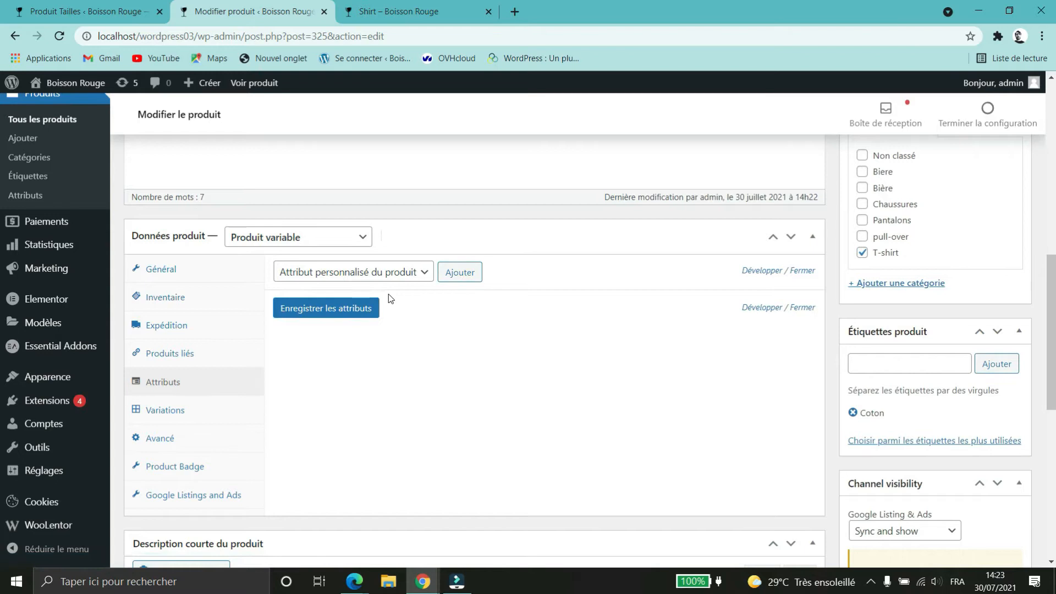
{"action": "left_click", "coordinate": [417, 273]}
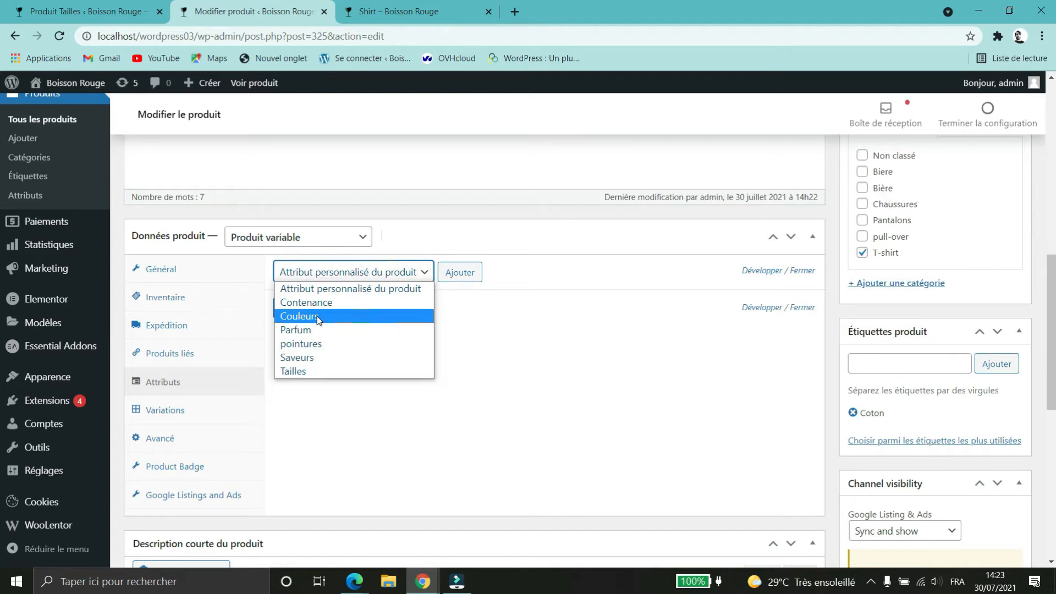
{"action": "left_click", "coordinate": [307, 371]}
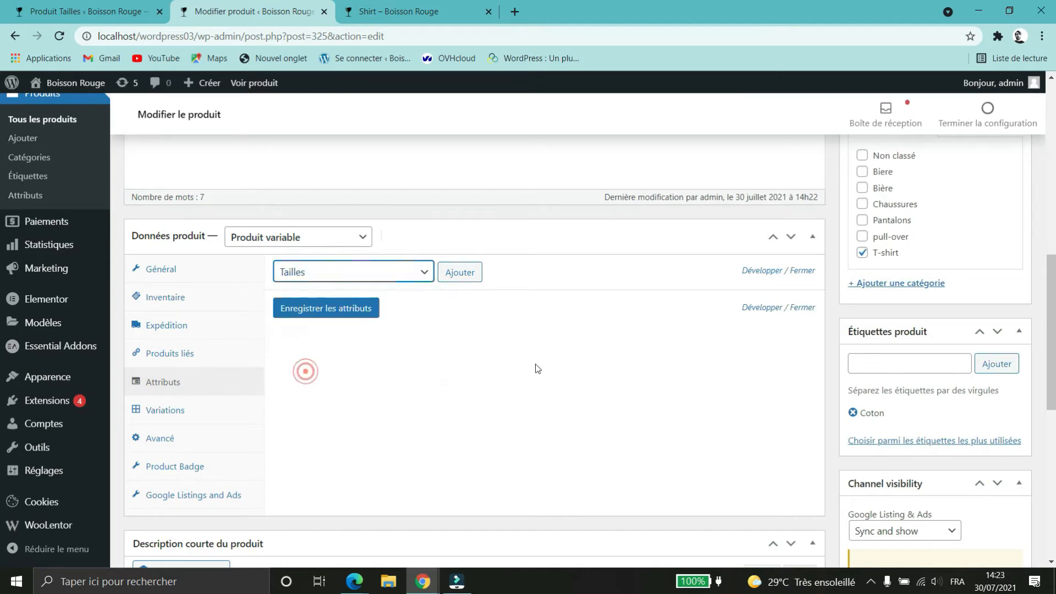
{"action": "left_click", "coordinate": [460, 272]}
{"action": "scroll", "coordinate": [429, 330], "scroll_direction": "down", "scroll_amount": 1}
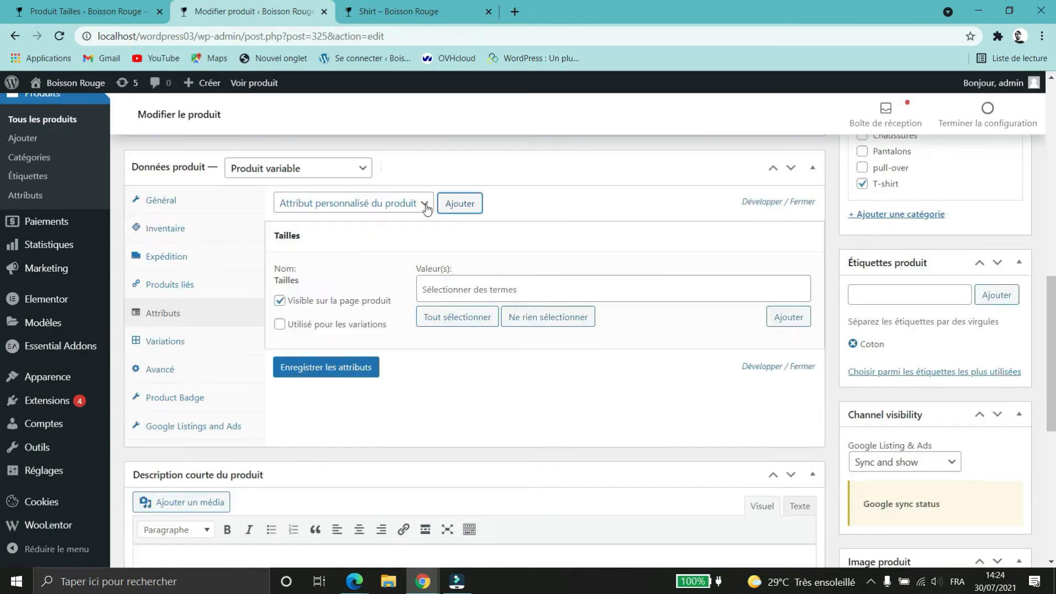
- Add the Couleurs attribute to the product below Tailles
{"action": "left_click", "coordinate": [424, 203]}
{"action": "left_click", "coordinate": [565, 226]}
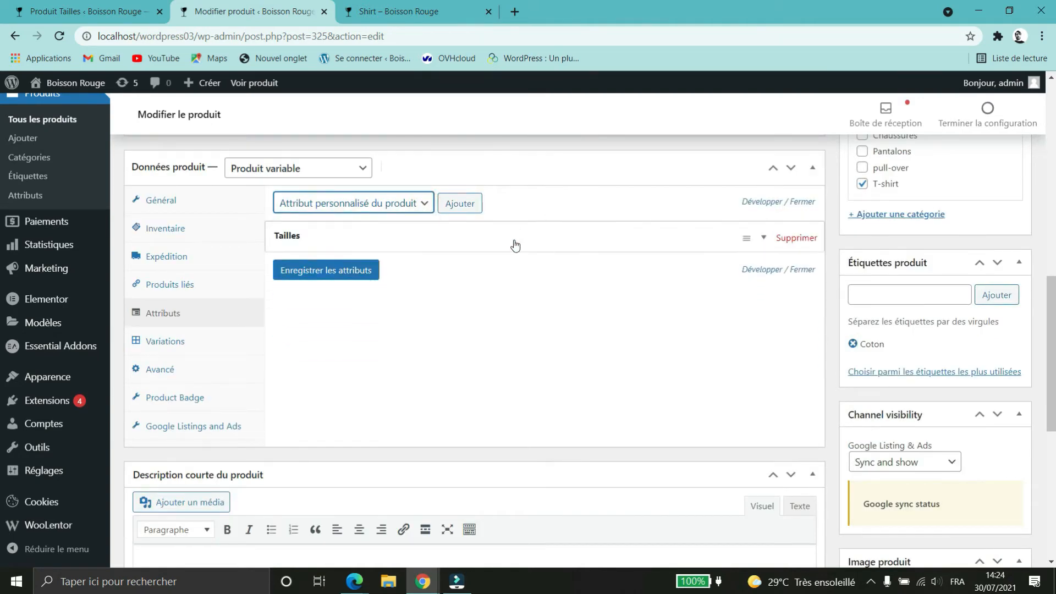
{"action": "left_click", "coordinate": [423, 211]}
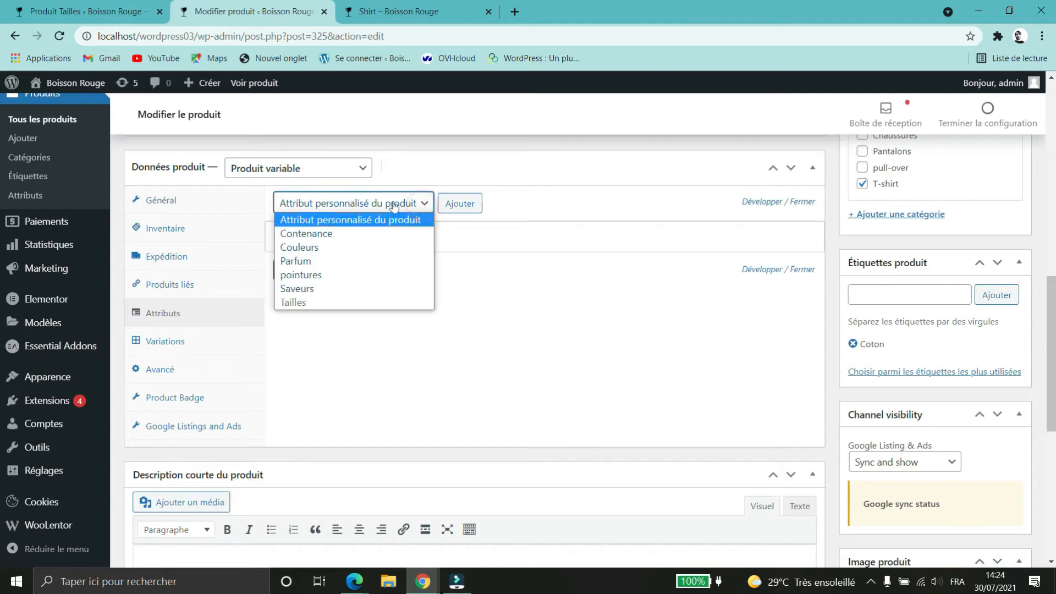
{"action": "left_click", "coordinate": [316, 244]}
{"action": "left_click", "coordinate": [459, 204]}
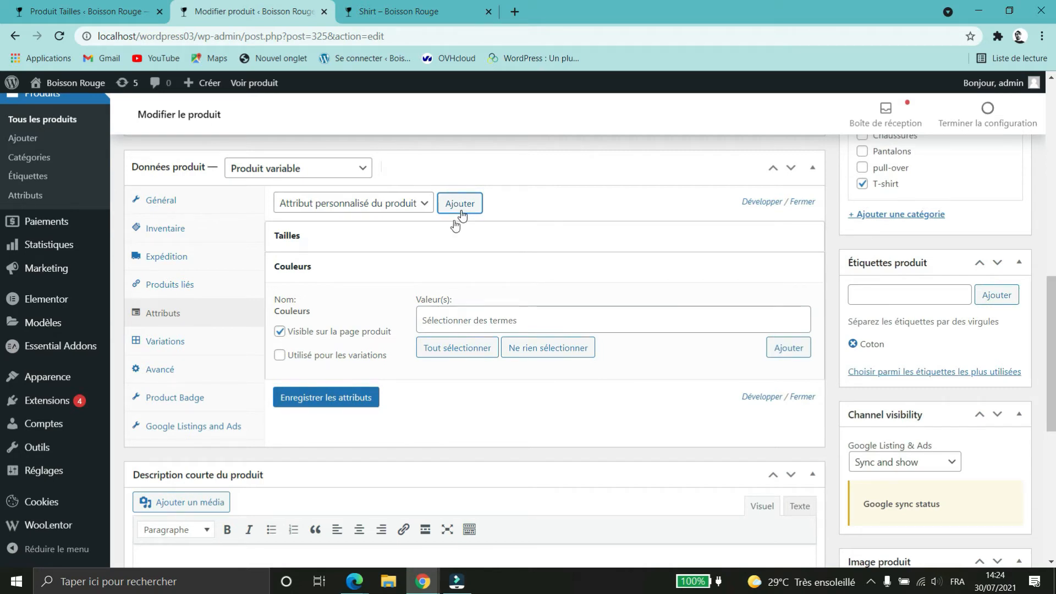
- Select the terms S, L and M for Tailles and mark the attribute as used for variations
{"action": "left_click", "coordinate": [414, 237]}
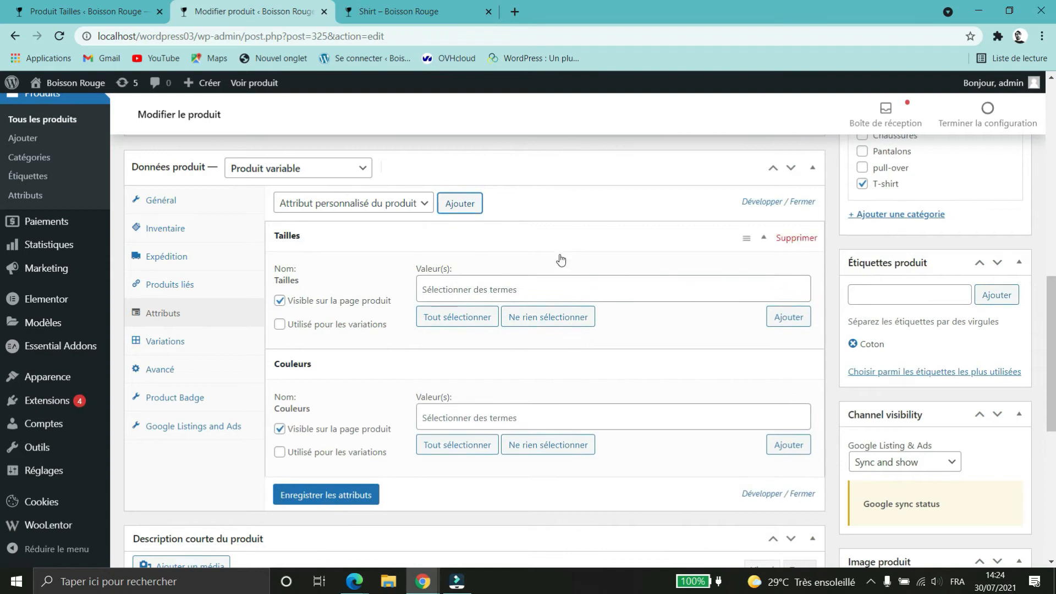
{"action": "left_click", "coordinate": [492, 288]}
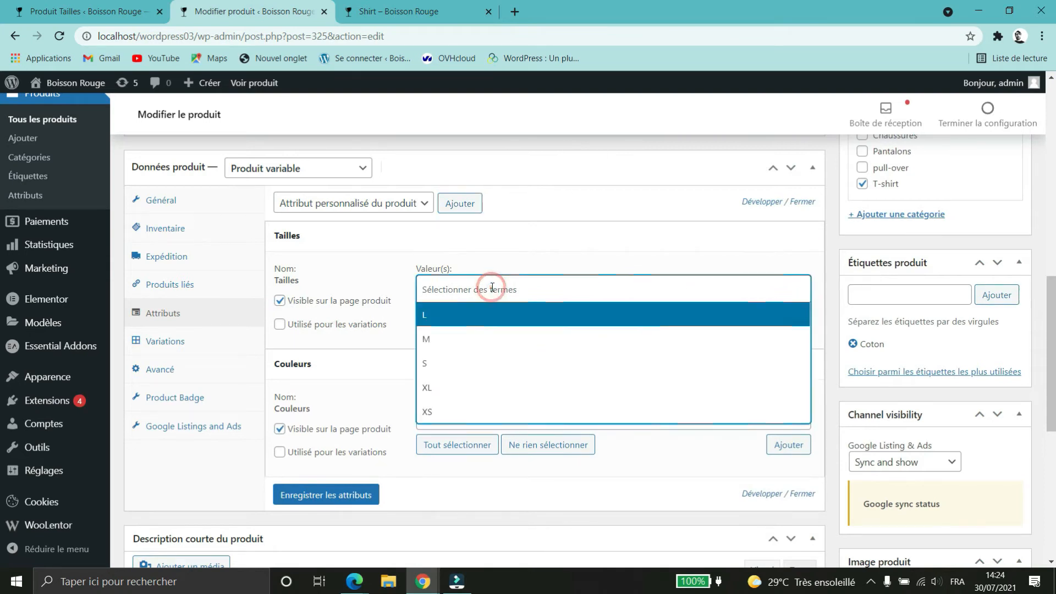
{"action": "left_click", "coordinate": [463, 370]}
{"action": "left_click", "coordinate": [484, 285]}
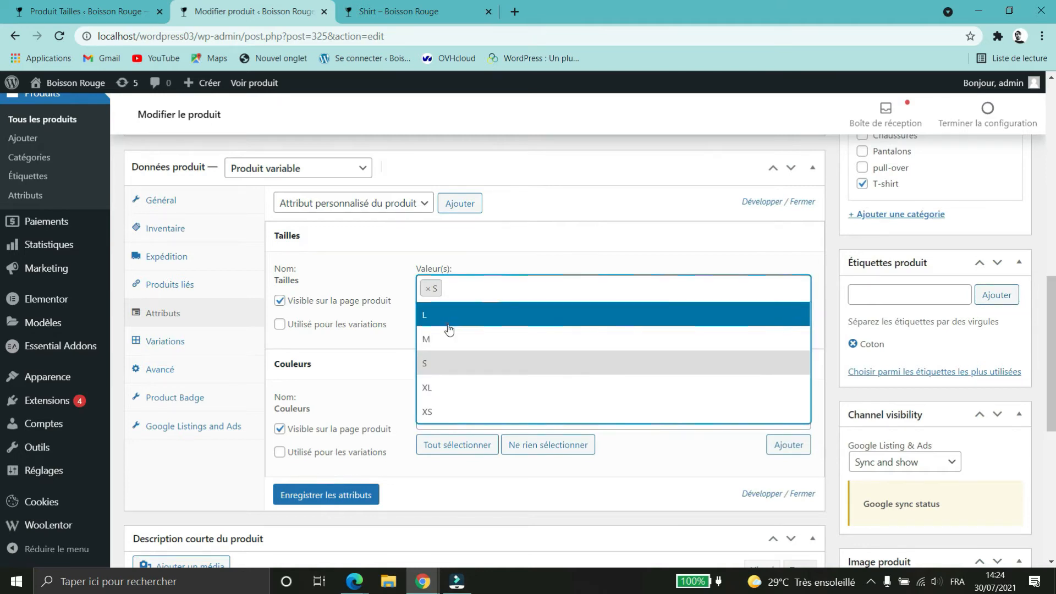
{"action": "left_click", "coordinate": [448, 321]}
{"action": "left_click", "coordinate": [530, 292]}
{"action": "left_click", "coordinate": [445, 341]}
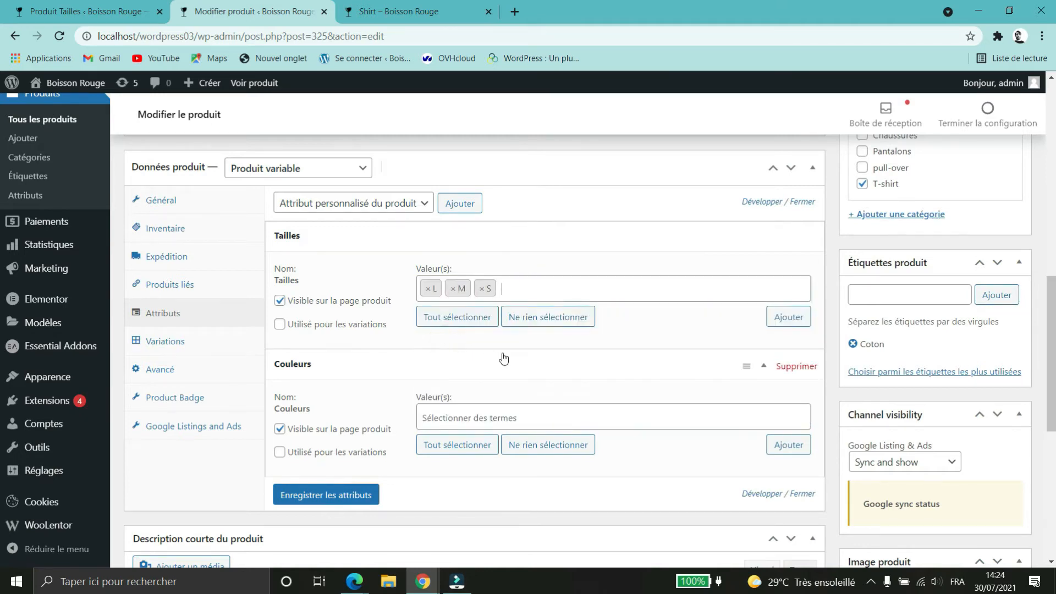
{"action": "left_click", "coordinate": [280, 324]}
- Select the terms Bleu, Vert and Rouge as values of the Couleurs attribute
{"action": "left_click", "coordinate": [445, 419]}
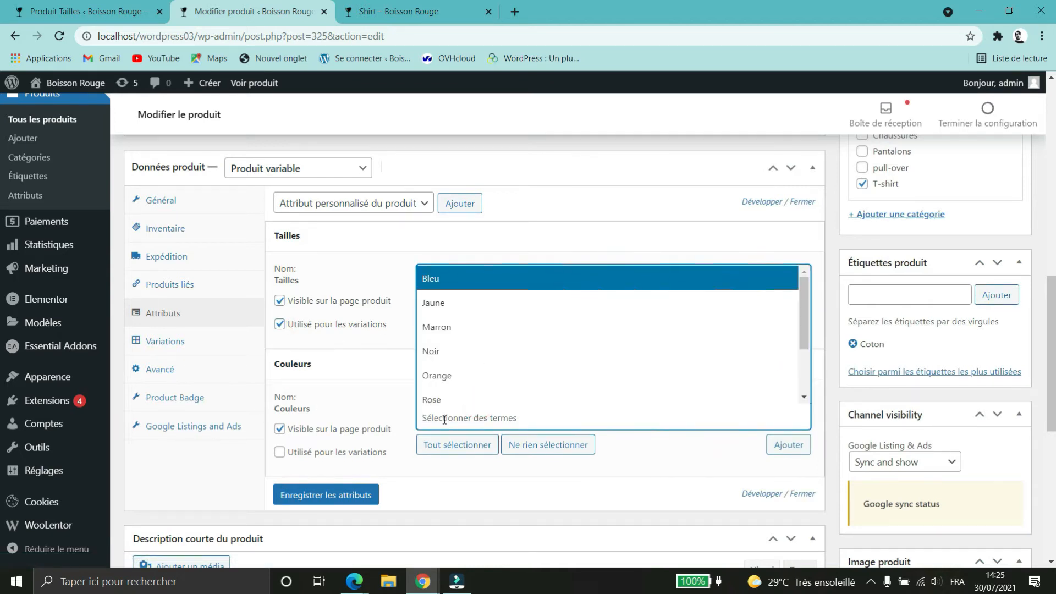
{"action": "left_click", "coordinate": [485, 284]}
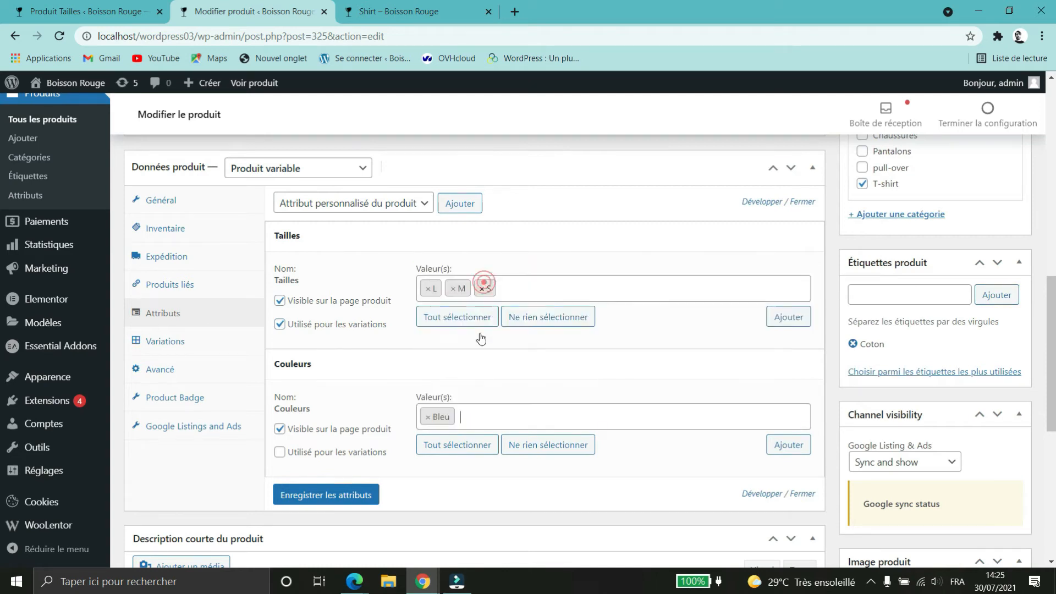
{"action": "left_click", "coordinate": [488, 412]}
{"action": "scroll", "coordinate": [473, 357], "scroll_direction": "down", "scroll_amount": 1}
{"action": "scroll", "coordinate": [473, 356], "scroll_direction": "down", "scroll_amount": 2}
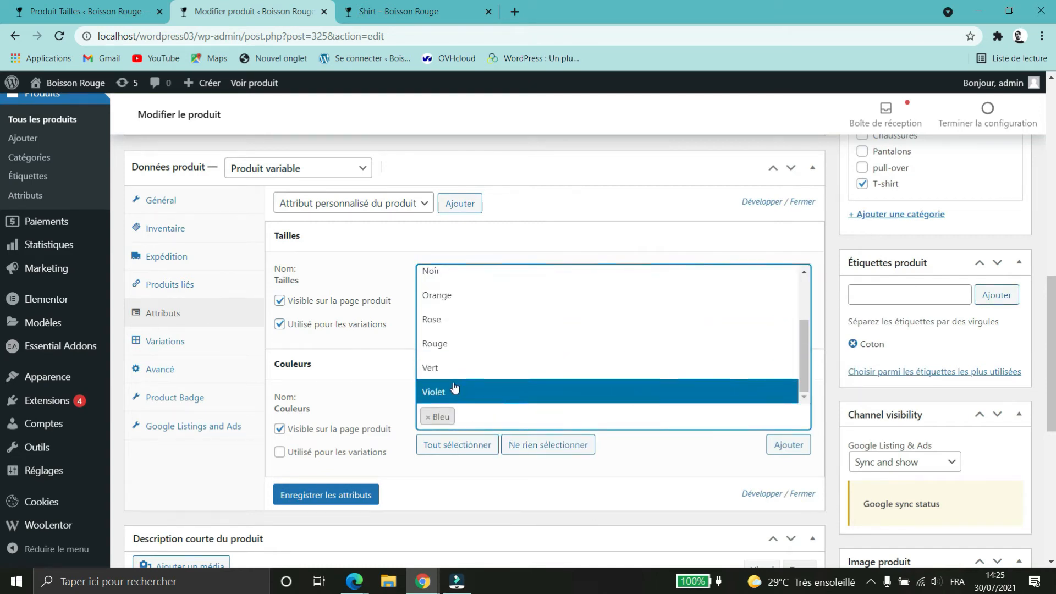
{"action": "left_click", "coordinate": [465, 388]}
{"action": "left_click", "coordinate": [533, 416]}
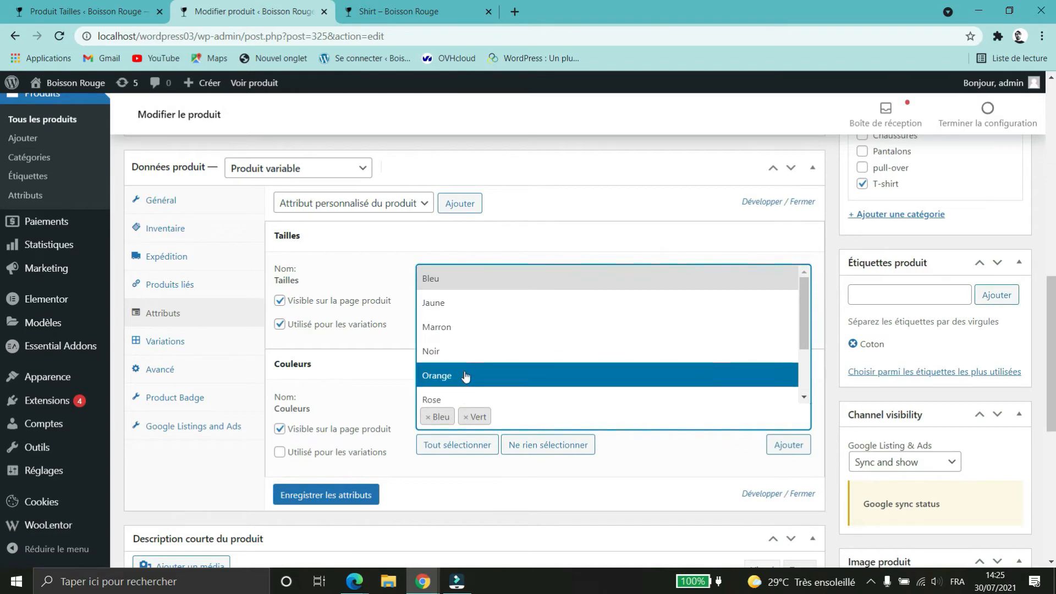
{"action": "scroll", "coordinate": [456, 335], "scroll_direction": "down", "scroll_amount": 2}
{"action": "scroll", "coordinate": [457, 352], "scroll_direction": "up", "scroll_amount": 2}
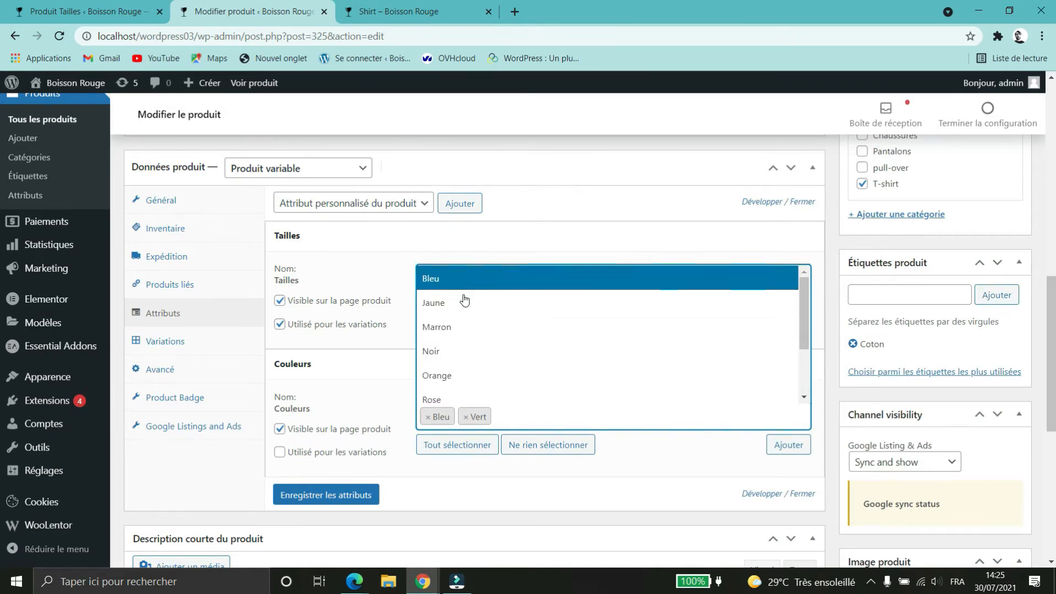
{"action": "scroll", "coordinate": [464, 299], "scroll_direction": "down", "scroll_amount": 2}
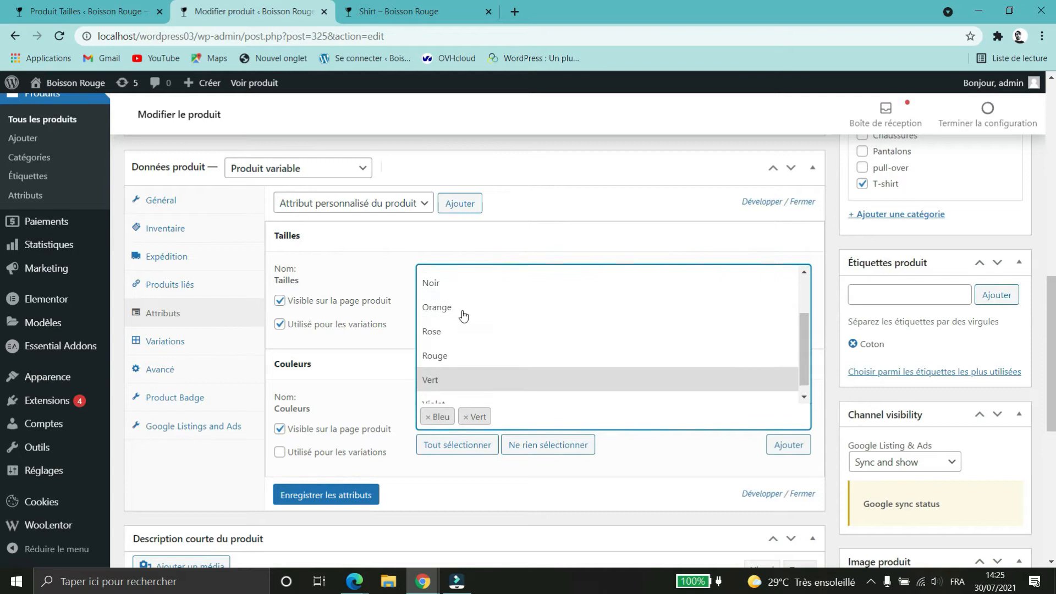
{"action": "left_click", "coordinate": [448, 347]}
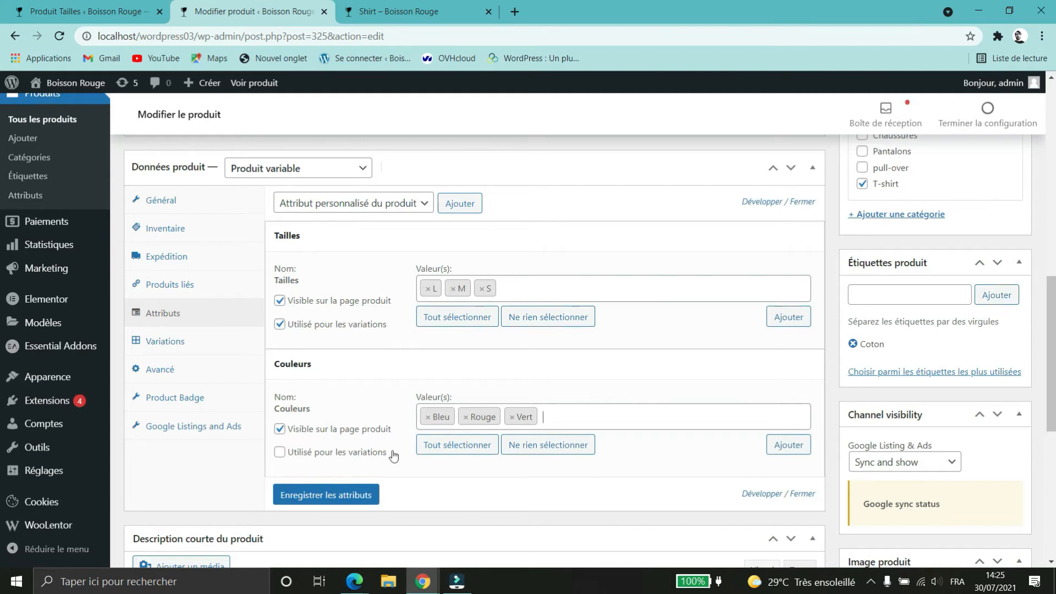
- Create the new term Blanc for Couleurs, mark the attribute as used for variations and save the attributes
{"action": "left_click", "coordinate": [783, 448]}
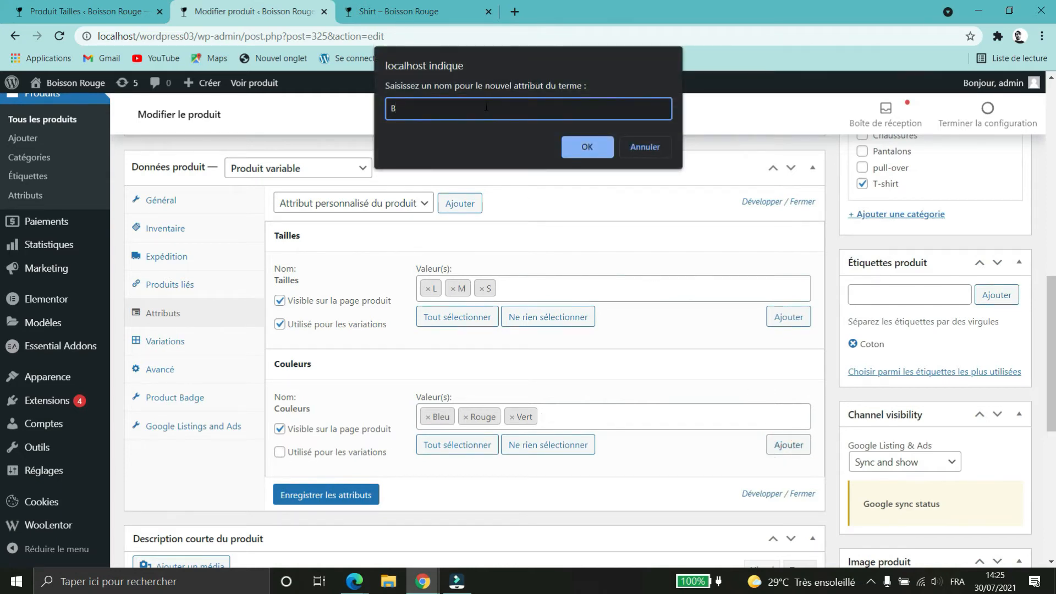
{"action": "left_click", "coordinate": [588, 147]}
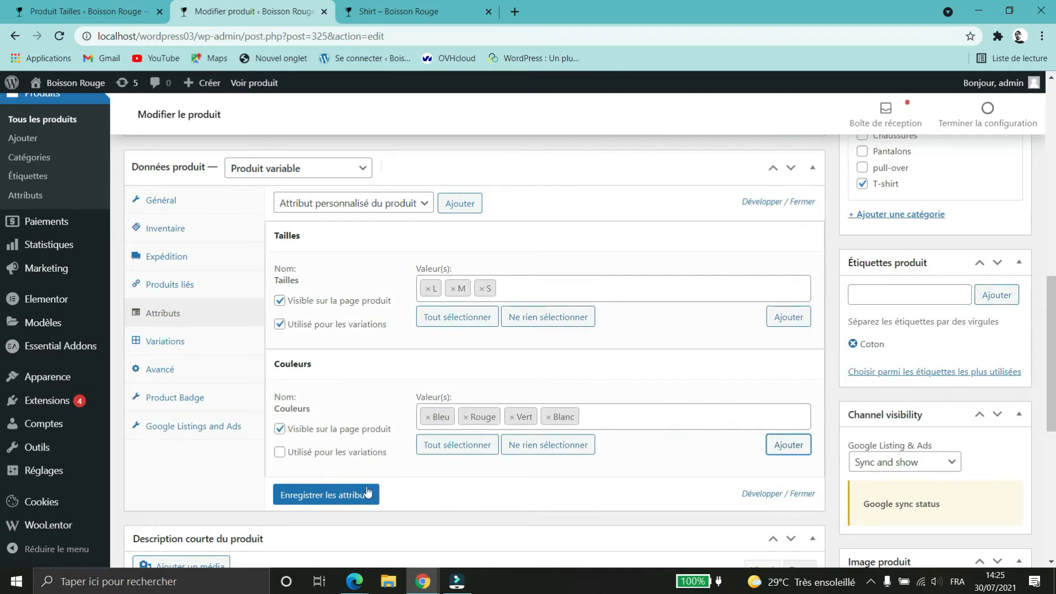
{"action": "left_click", "coordinate": [280, 452]}
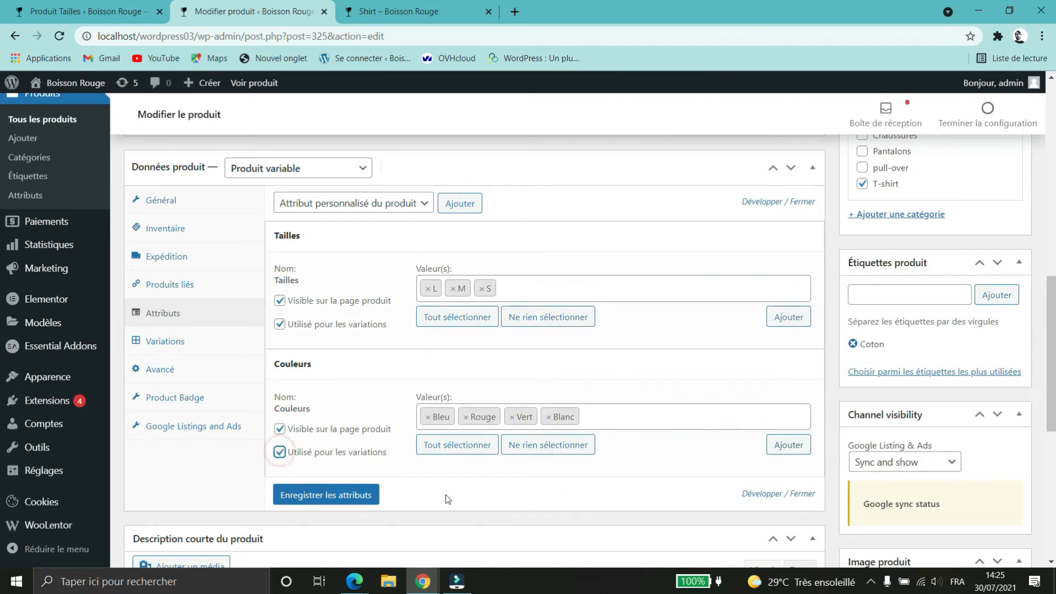
{"action": "left_click", "coordinate": [357, 497]}
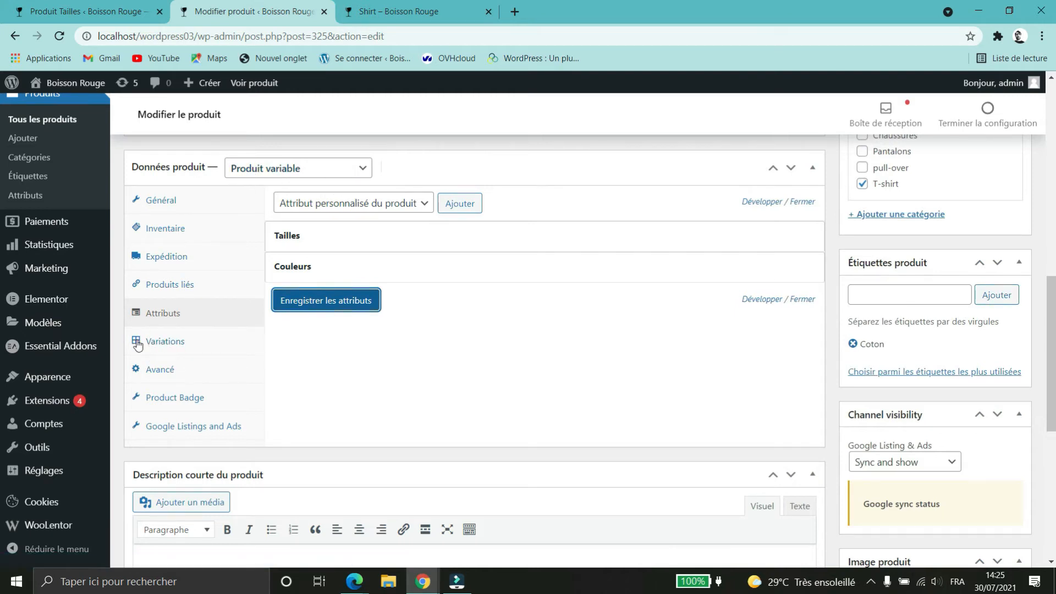
- Open the product's variations, then check the published Shirt page in its browser tab and return to the editor
{"action": "left_click", "coordinate": [193, 343]}
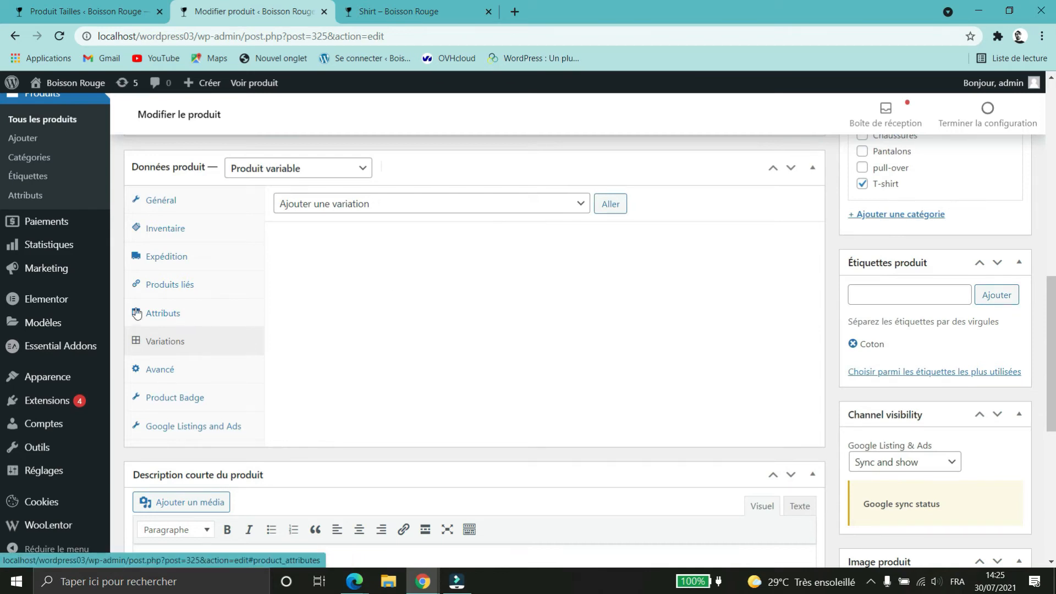
{"action": "left_click", "coordinate": [397, 11]}
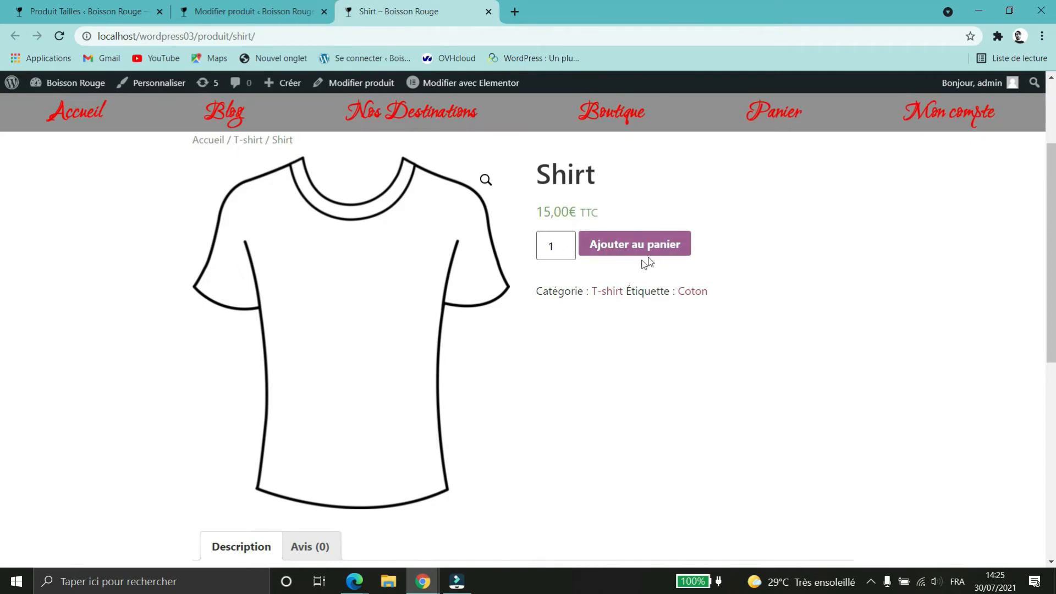
{"action": "left_click", "coordinate": [263, 12]}
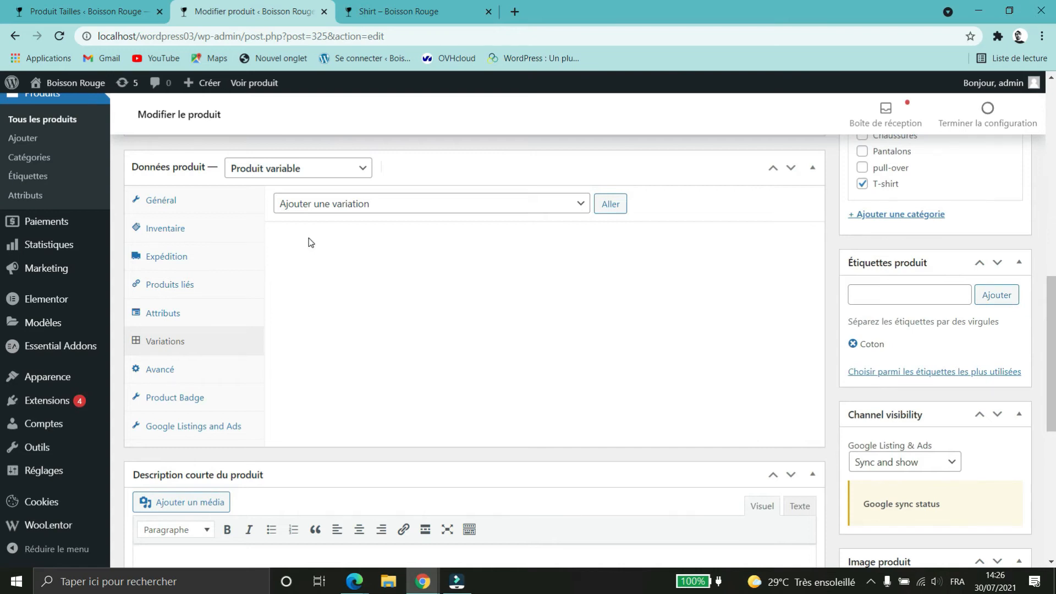
- Add a single variation to the product and set it to size L and color Rouge
{"action": "left_click", "coordinate": [461, 213]}
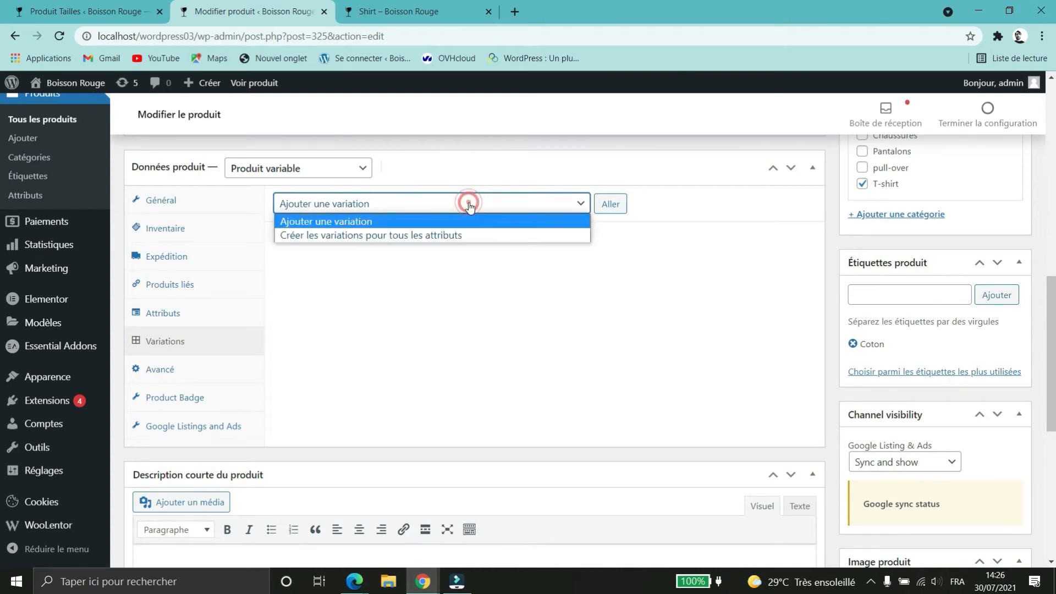
{"action": "left_click", "coordinate": [393, 225]}
{"action": "left_click", "coordinate": [608, 204]}
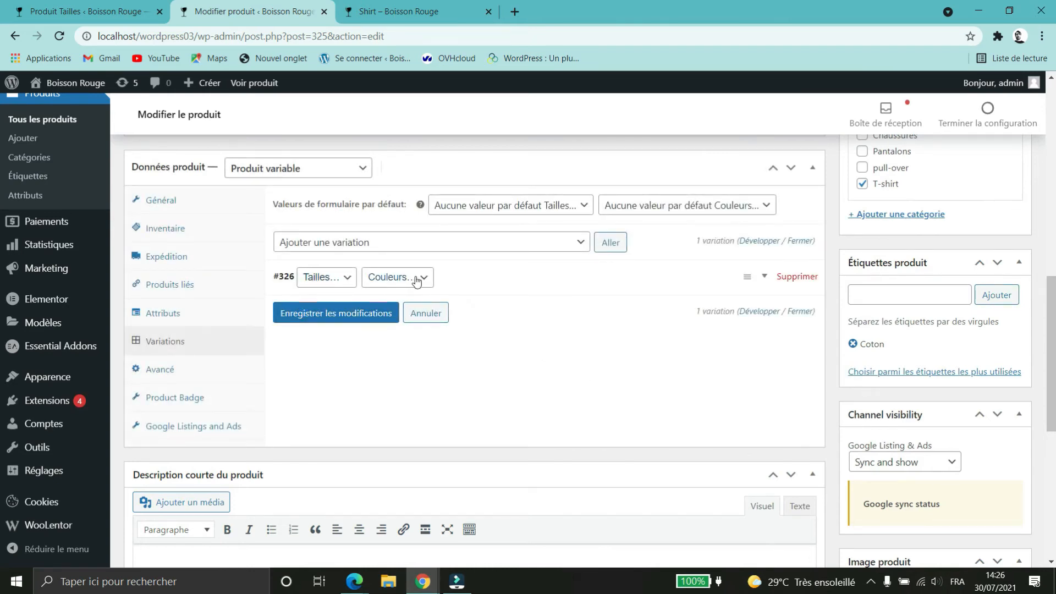
{"action": "left_click", "coordinate": [324, 283]}
{"action": "left_click", "coordinate": [307, 313]}
{"action": "left_click", "coordinate": [393, 277]}
{"action": "left_click", "coordinate": [393, 331]}
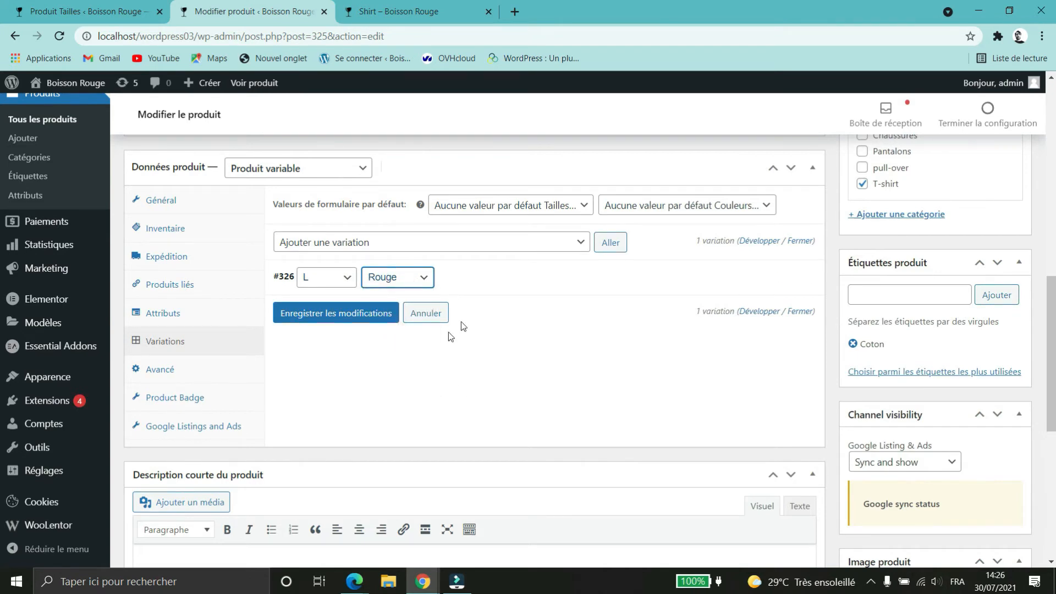
- Set the red L T-shirt picture RL.png from the media library as the image of the L Rouge variation
{"action": "left_click", "coordinate": [518, 266]}
{"action": "left_click", "coordinate": [303, 345]}
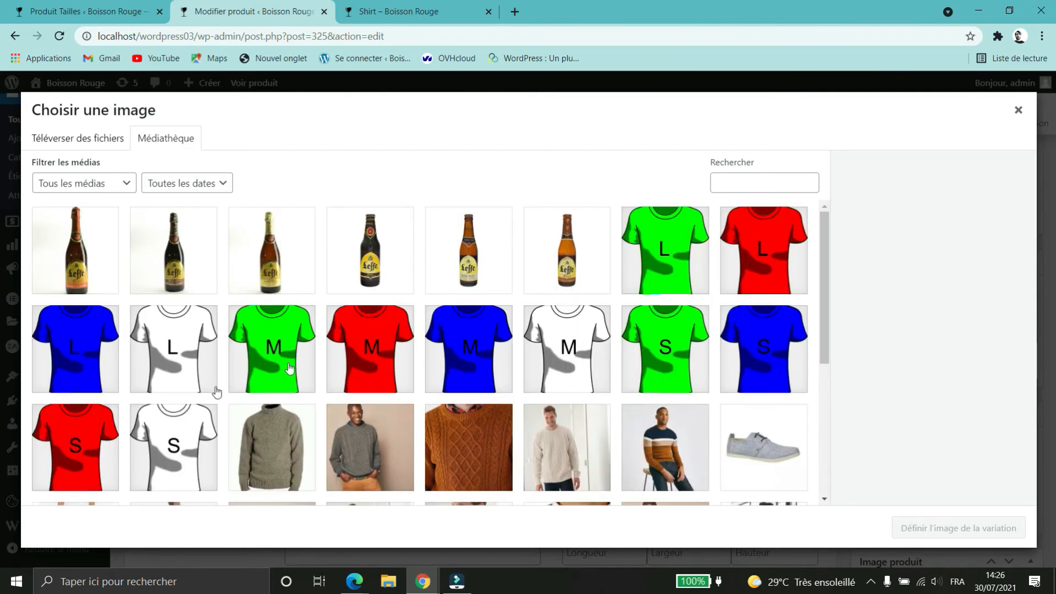
{"action": "left_click", "coordinate": [748, 252]}
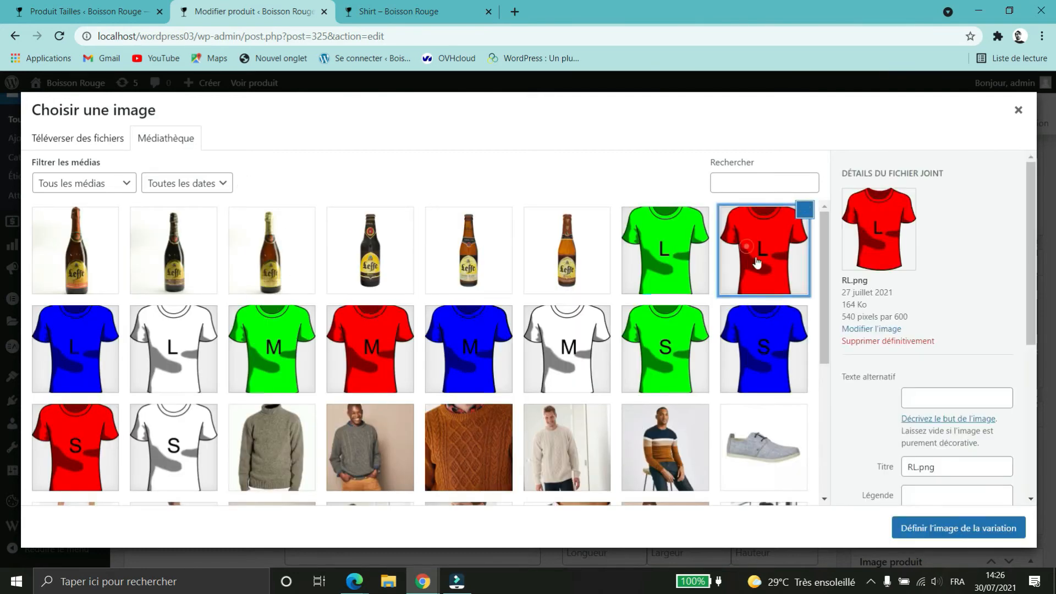
{"action": "left_click", "coordinate": [909, 528]}
- Enable stock management for the L Rouge variation with quantity 15, set its regular price to 13 € and save the changes
{"action": "left_click", "coordinate": [499, 309]}
{"action": "left_click", "coordinate": [318, 431]}
{"action": "type", "text": "15"}
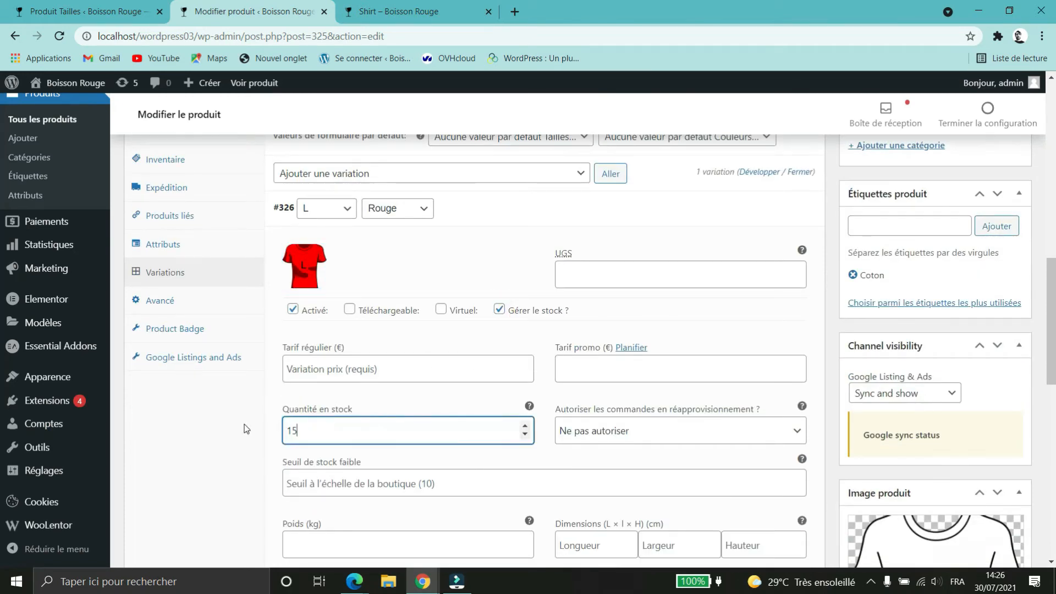
{"action": "left_click", "coordinate": [390, 360]}
{"action": "type", "text": "13"}
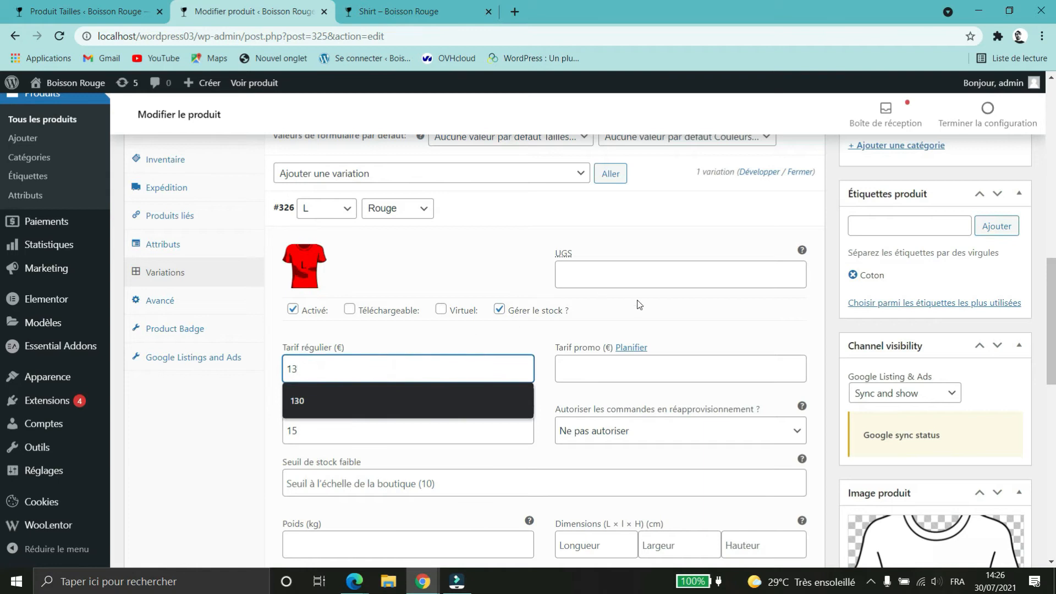
{"action": "scroll", "coordinate": [405, 433], "scroll_direction": "down", "scroll_amount": 8}
{"action": "left_click", "coordinate": [341, 325]}
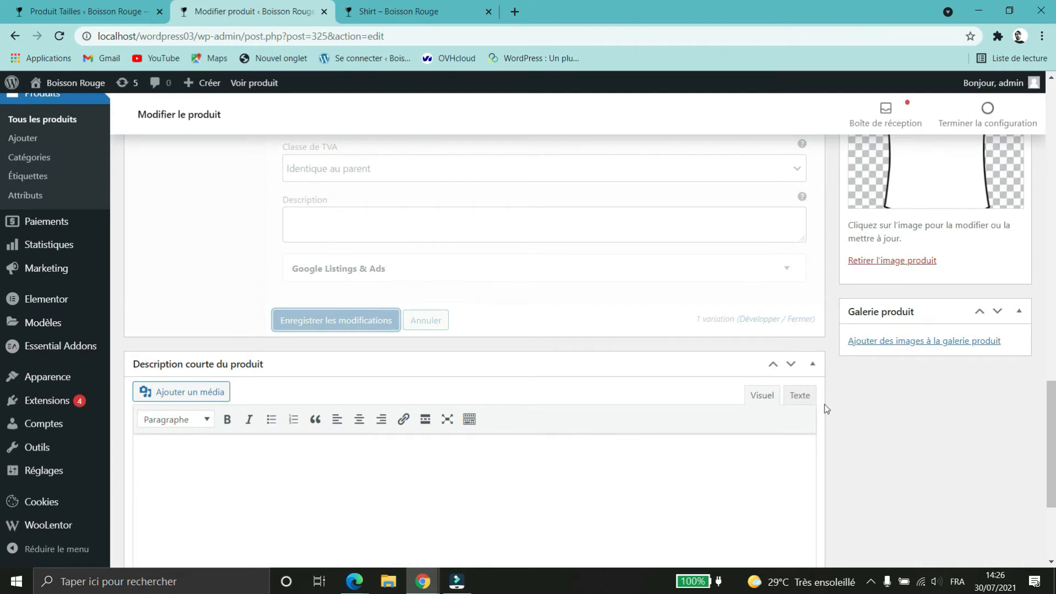
- Update the published Shirt product with its L Rouge variation
{"action": "scroll", "coordinate": [825, 405], "scroll_direction": "up", "scroll_amount": 10}
{"action": "scroll", "coordinate": [1025, 305], "scroll_direction": "up", "scroll_amount": 3}
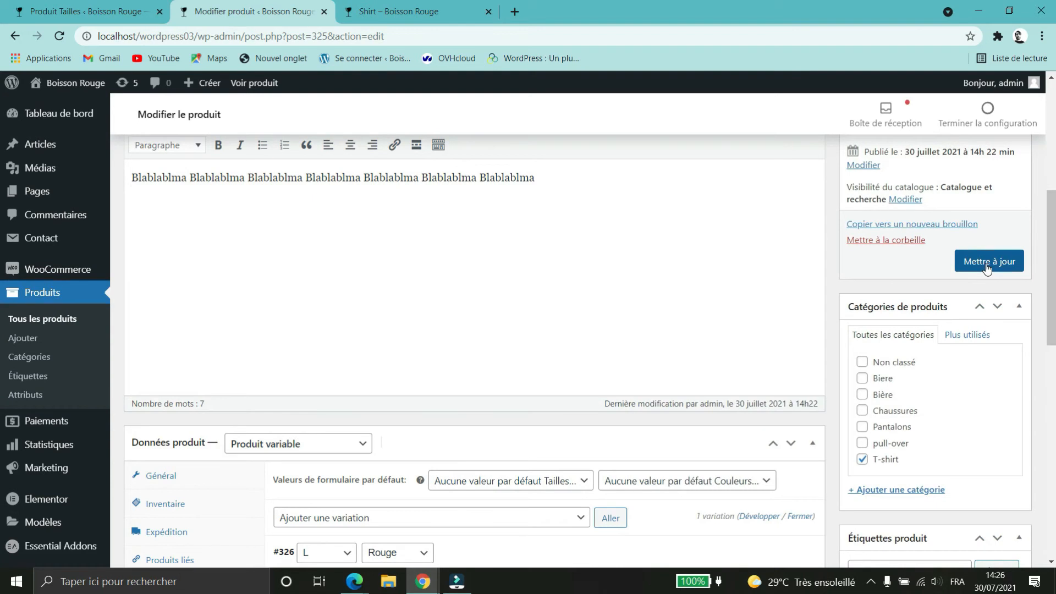
{"action": "scroll", "coordinate": [764, 372], "scroll_direction": "down", "scroll_amount": 10}
{"action": "scroll", "coordinate": [765, 371], "scroll_direction": "up", "scroll_amount": 6}
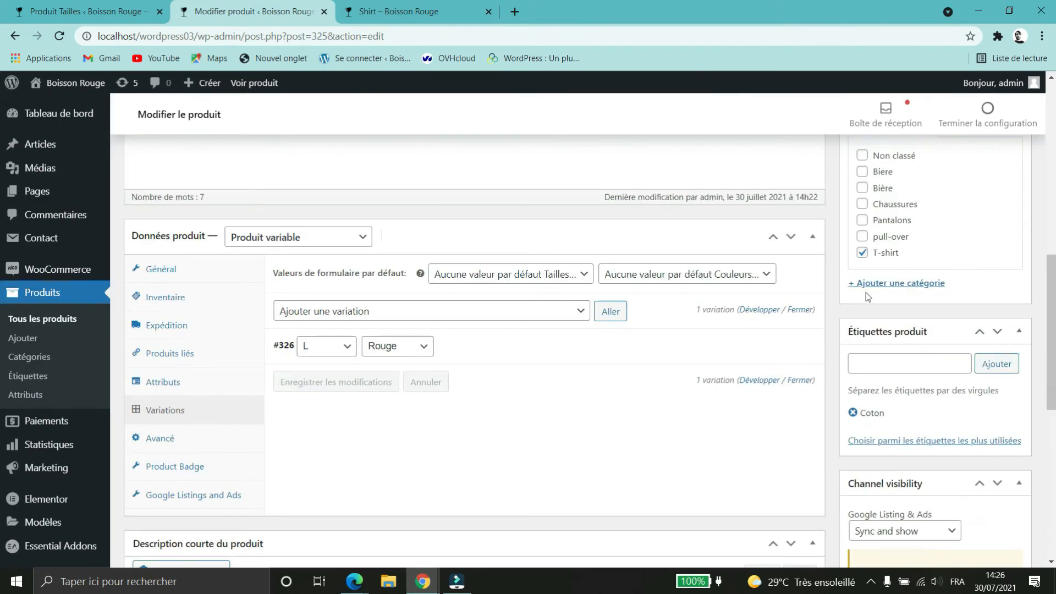
{"action": "scroll", "coordinate": [868, 297], "scroll_direction": "up", "scroll_amount": 4}
{"action": "left_click", "coordinate": [993, 261]}
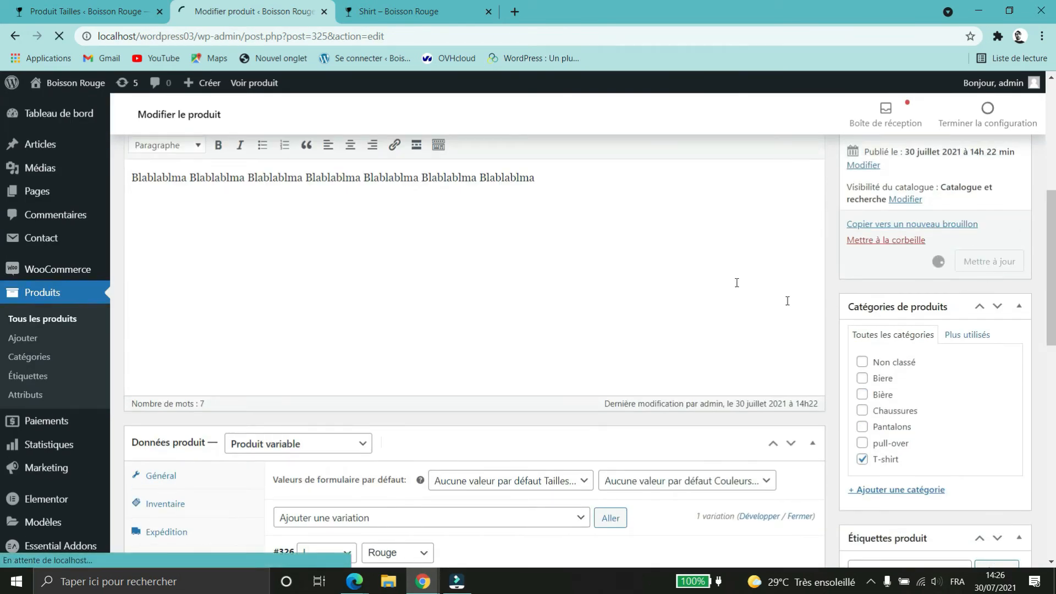
- Reload the published Shirt page in its browser tab and choose size L and color Rouge to check the variation
{"action": "left_click", "coordinate": [383, 17]}
{"action": "left_click", "coordinate": [60, 36]}
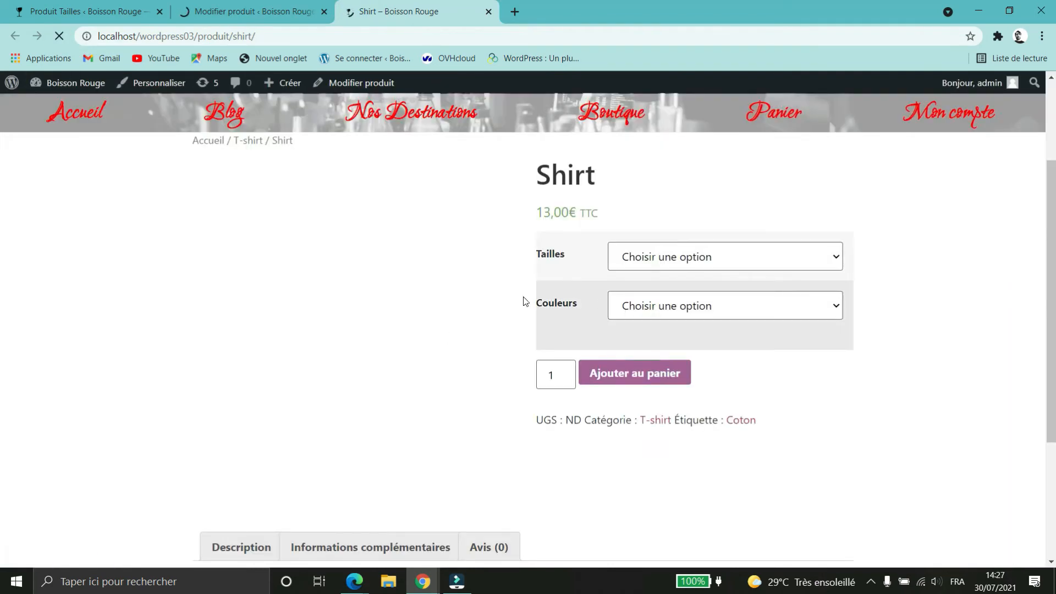
{"action": "left_click", "coordinate": [818, 254]}
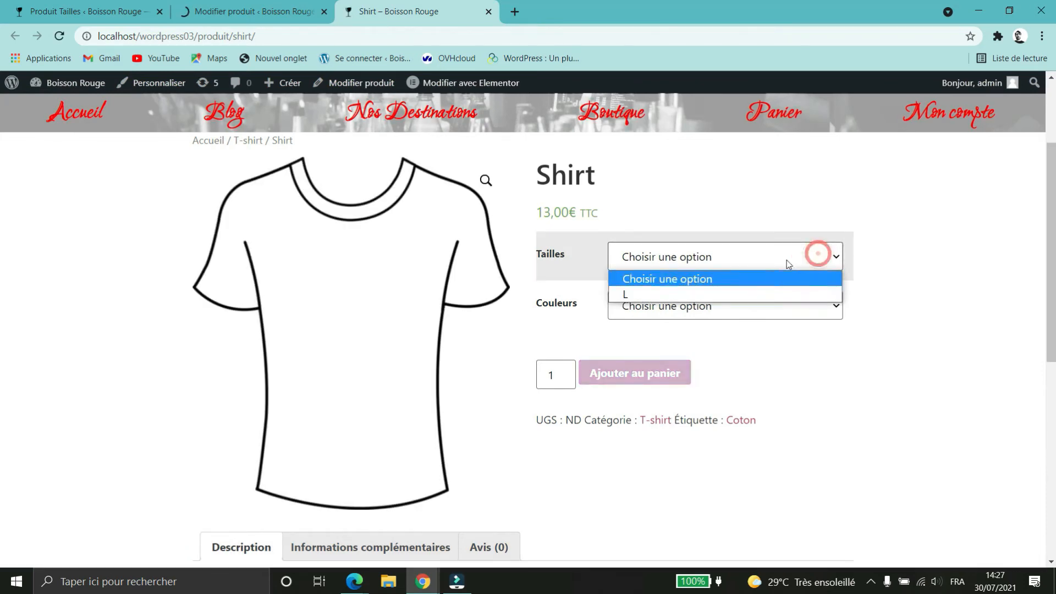
{"action": "left_click", "coordinate": [671, 294]}
{"action": "left_click", "coordinate": [758, 306]}
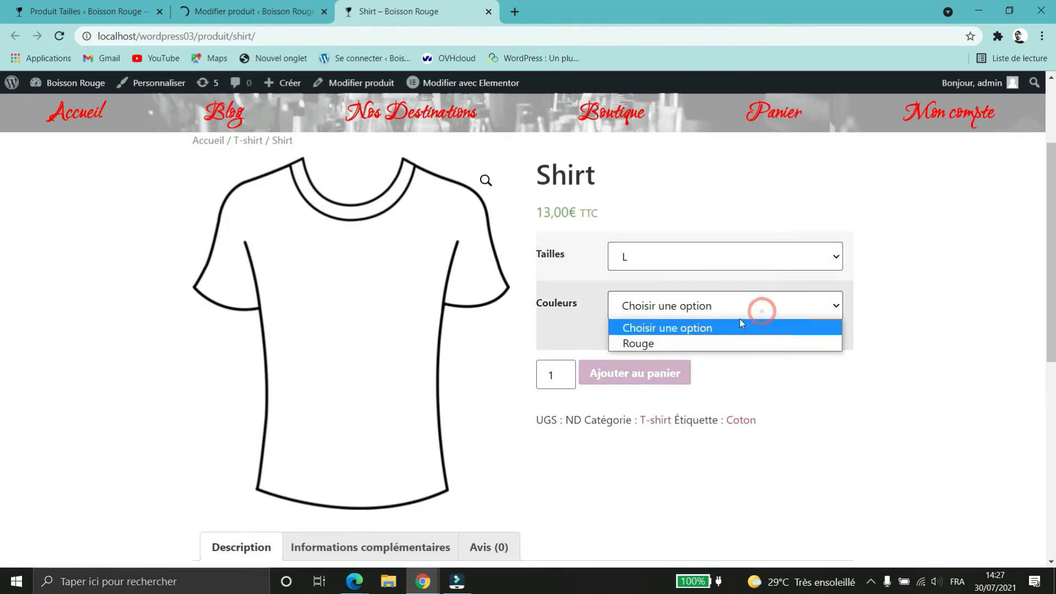
{"action": "left_click", "coordinate": [660, 344]}
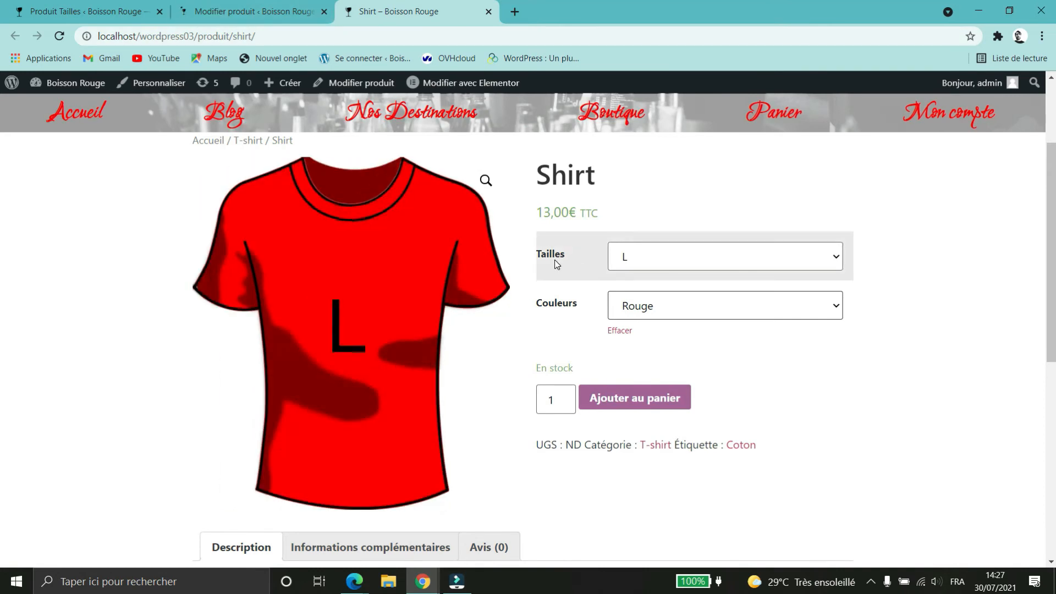
- Return to the product editor, move the Couleurs attribute above Tailles and save the attributes
{"action": "left_click", "coordinate": [246, 17]}
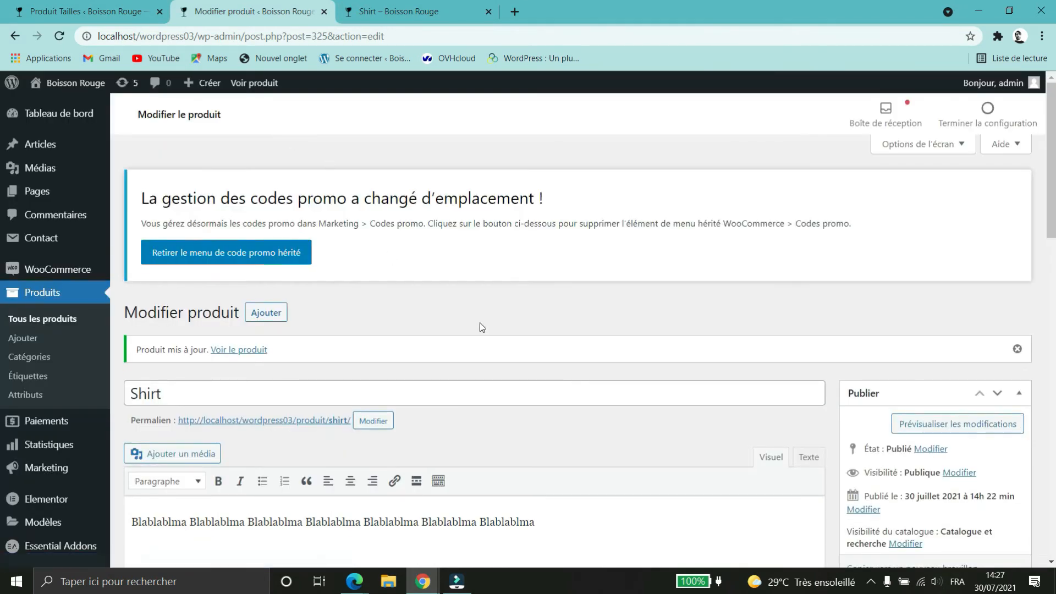
{"action": "scroll", "coordinate": [490, 324], "scroll_direction": "down", "scroll_amount": 4}
{"action": "scroll", "coordinate": [498, 320], "scroll_direction": "down", "scroll_amount": 6}
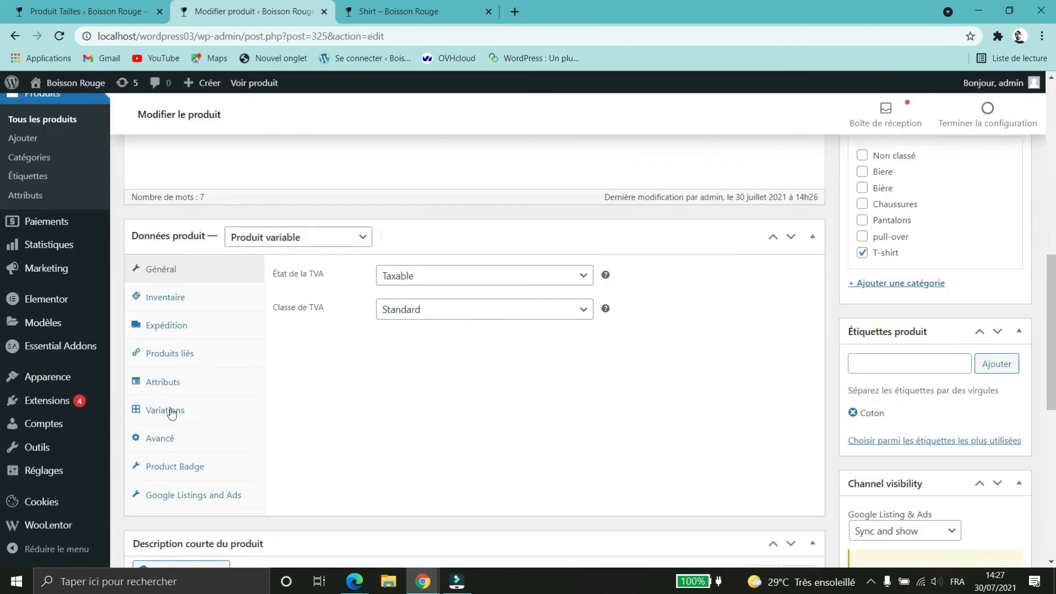
{"action": "left_click", "coordinate": [161, 382]}
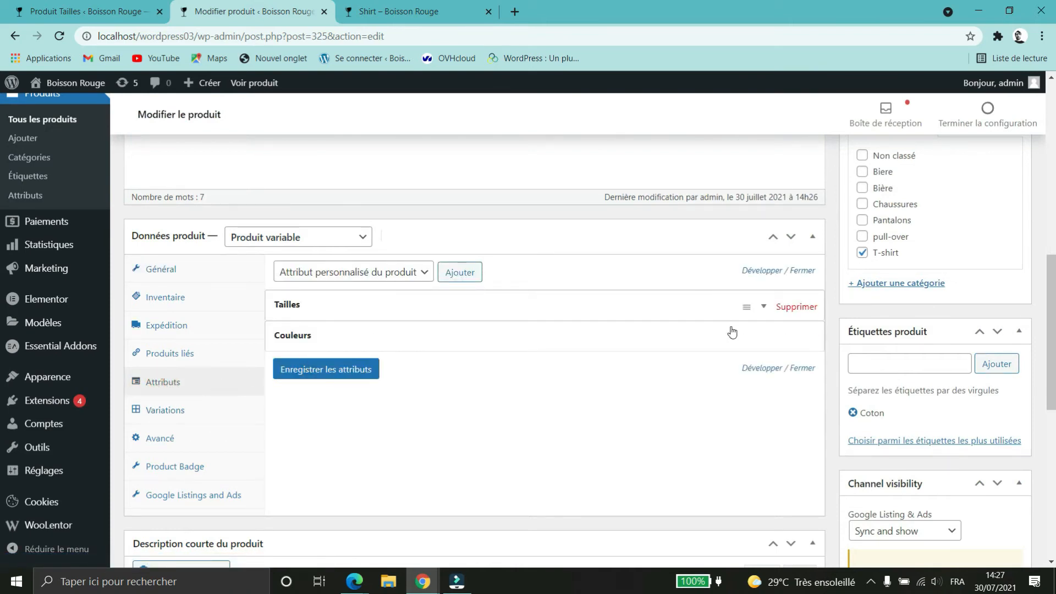
{"action": "left_click_drag", "start_coordinate": [747, 340], "coordinate": [752, 297]}
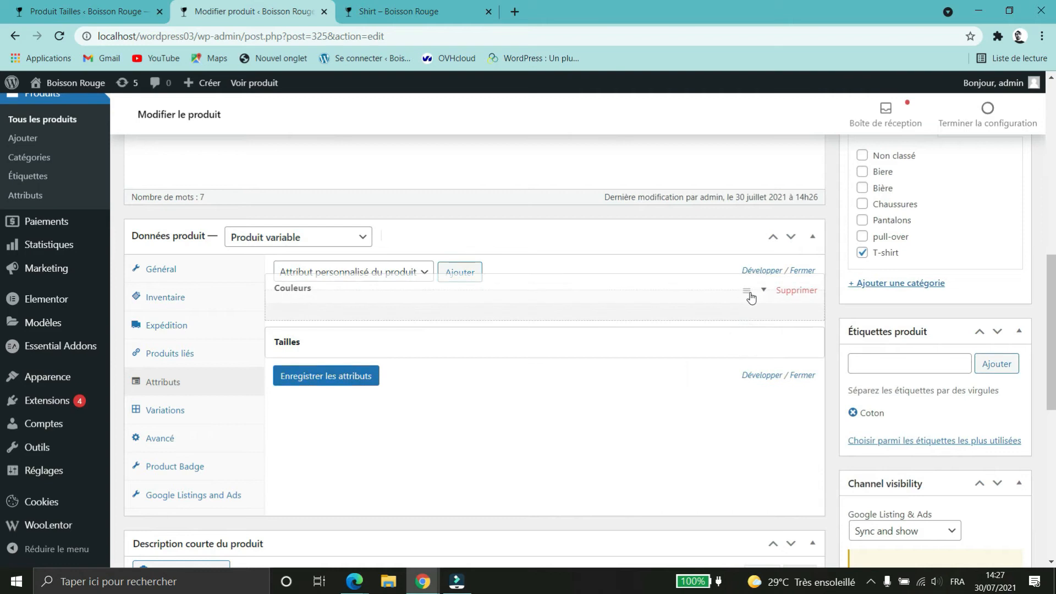
{"action": "left_click", "coordinate": [328, 370]}
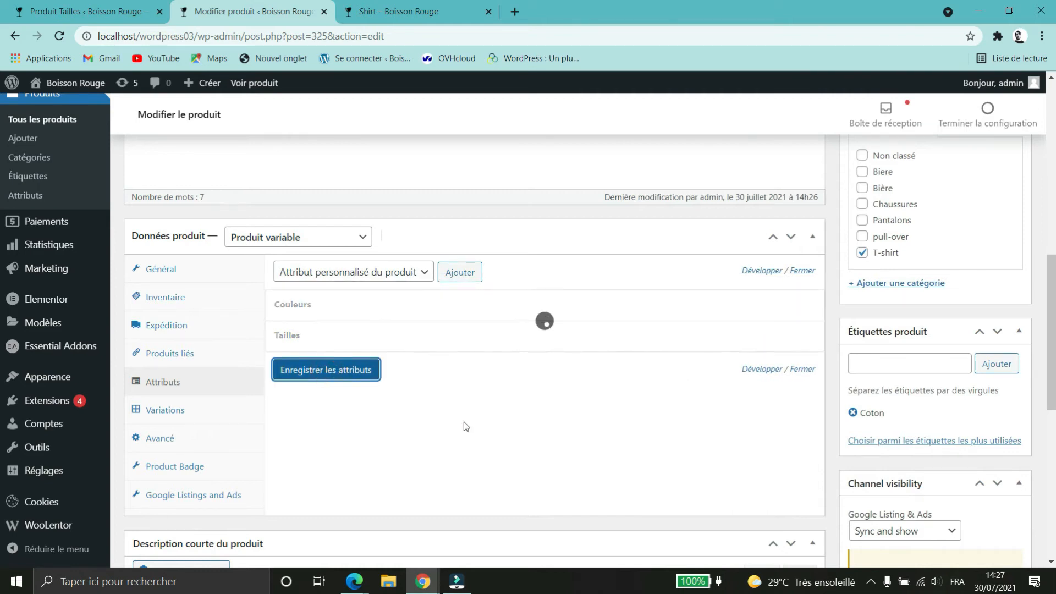
- Update the product and reload the published Shirt page to check the attribute order
{"action": "scroll", "coordinate": [464, 423], "scroll_direction": "up", "scroll_amount": 6}
{"action": "left_click", "coordinate": [981, 397]}
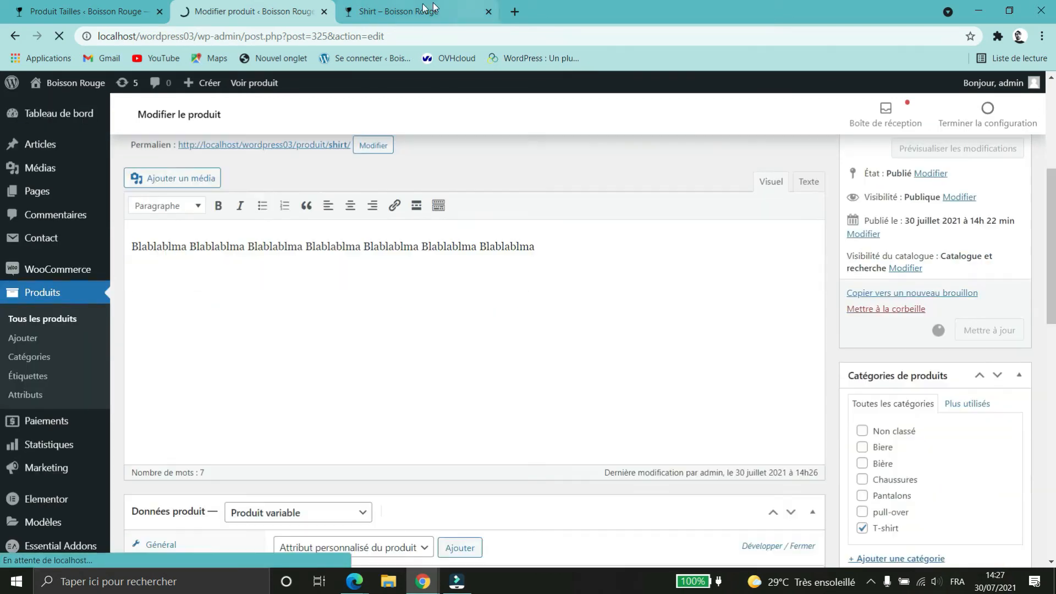
{"action": "left_click", "coordinate": [416, 11]}
{"action": "left_click", "coordinate": [61, 37]}
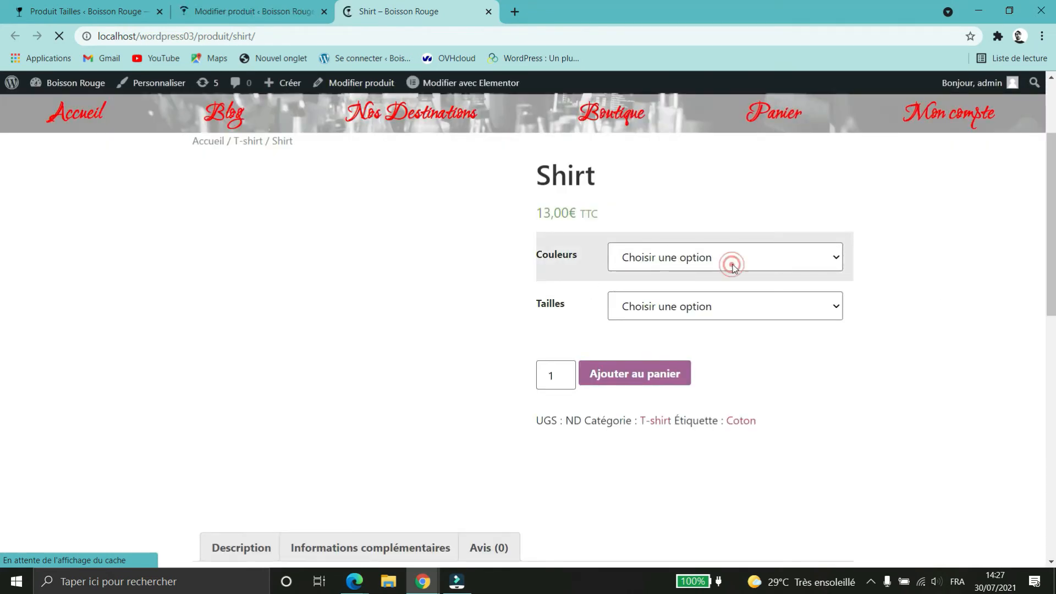
- Return to the product editor and delete the Rouge L variation
{"action": "key", "text": "ctrl+shift+Tab"}
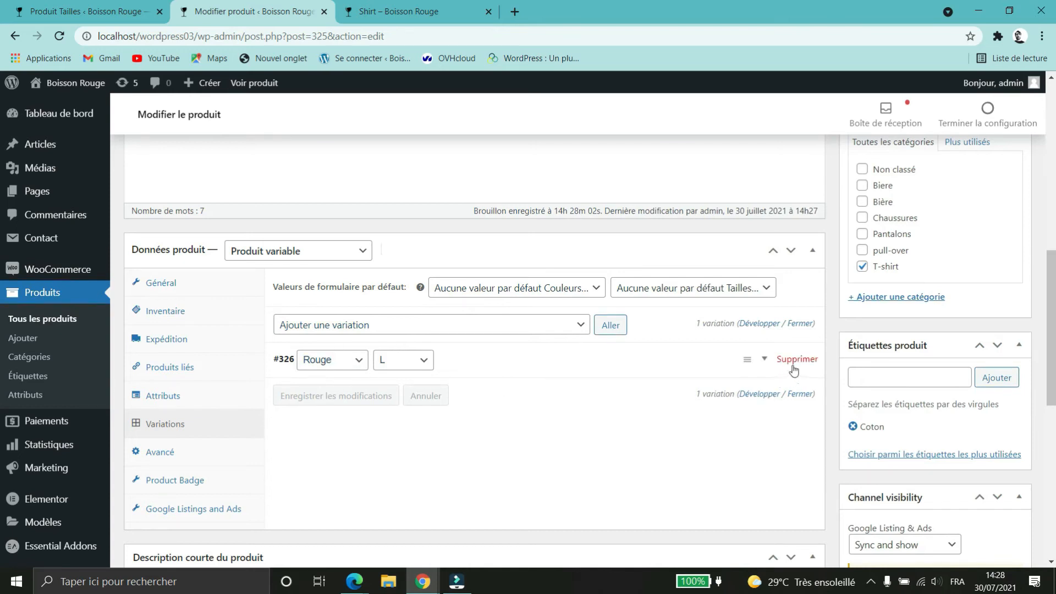
{"action": "left_click", "coordinate": [793, 366]}
{"action": "left_click", "coordinate": [586, 119]}
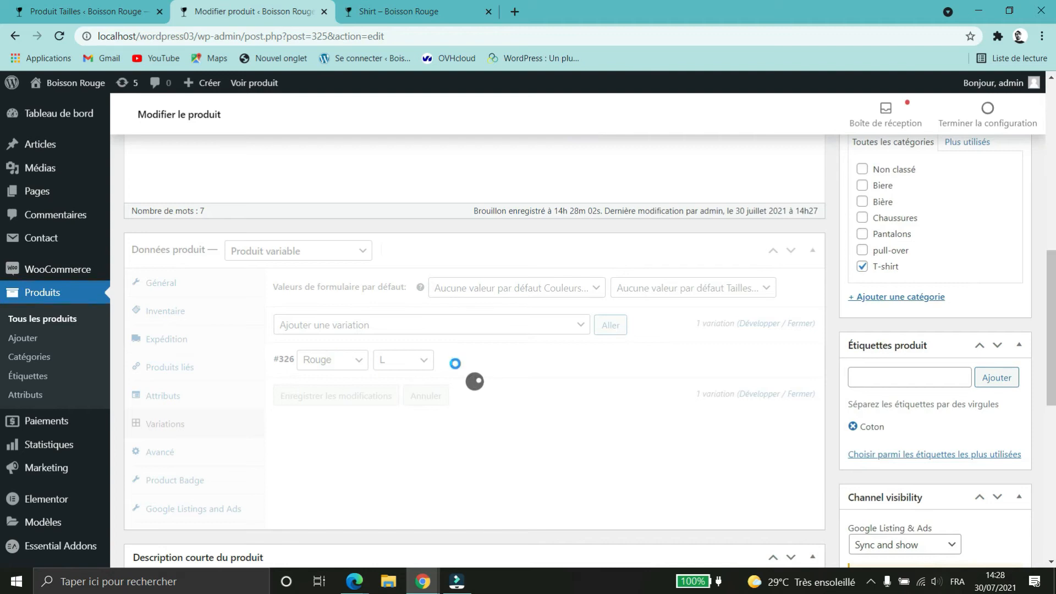
- Create the variations for all combinations of the product's attributes
{"action": "left_click", "coordinate": [550, 286]}
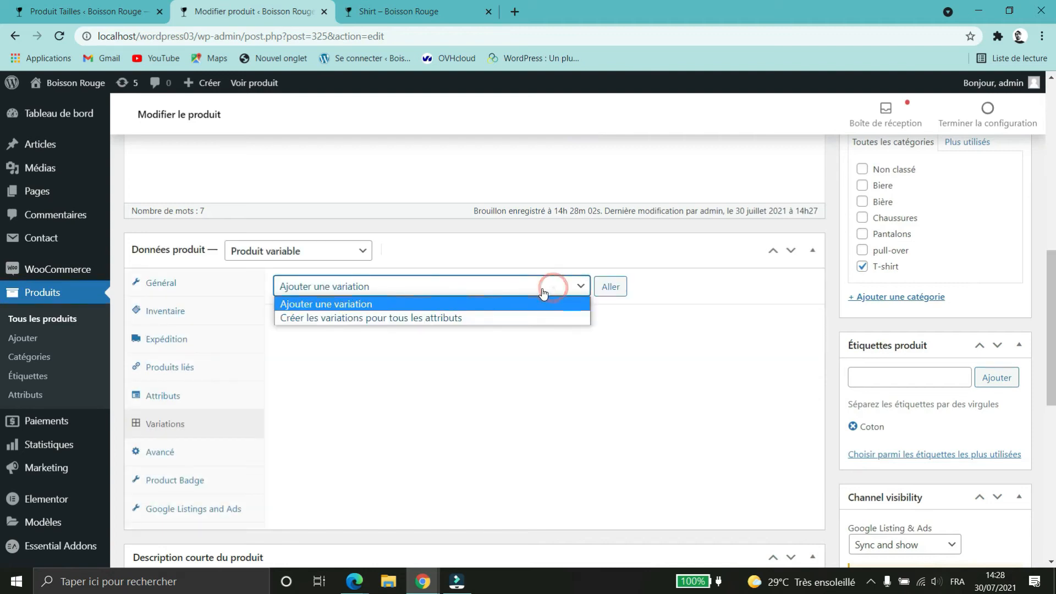
{"action": "left_click", "coordinate": [393, 319]}
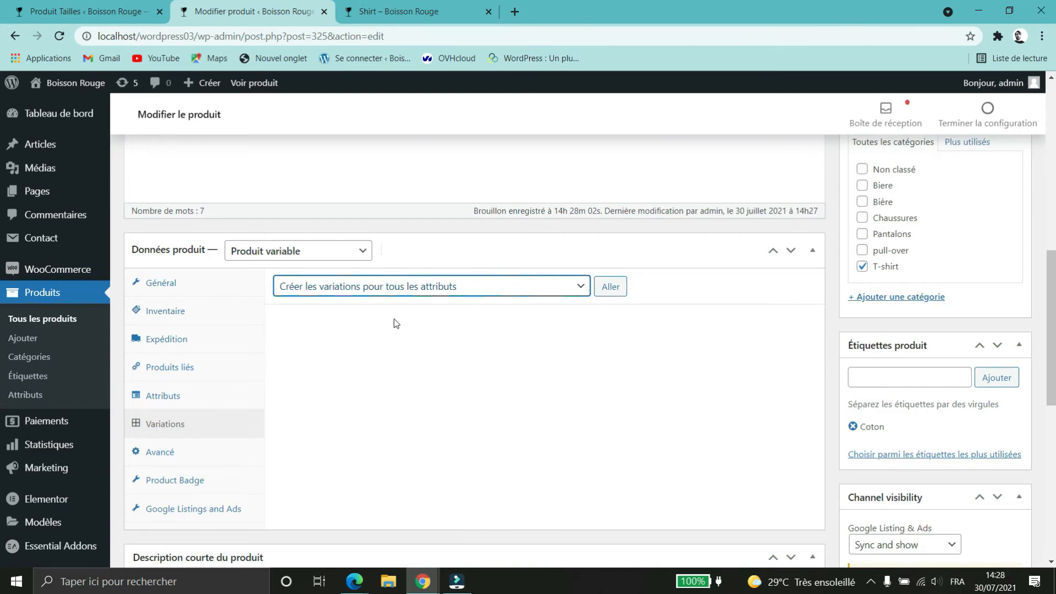
{"action": "left_click", "coordinate": [611, 287]}
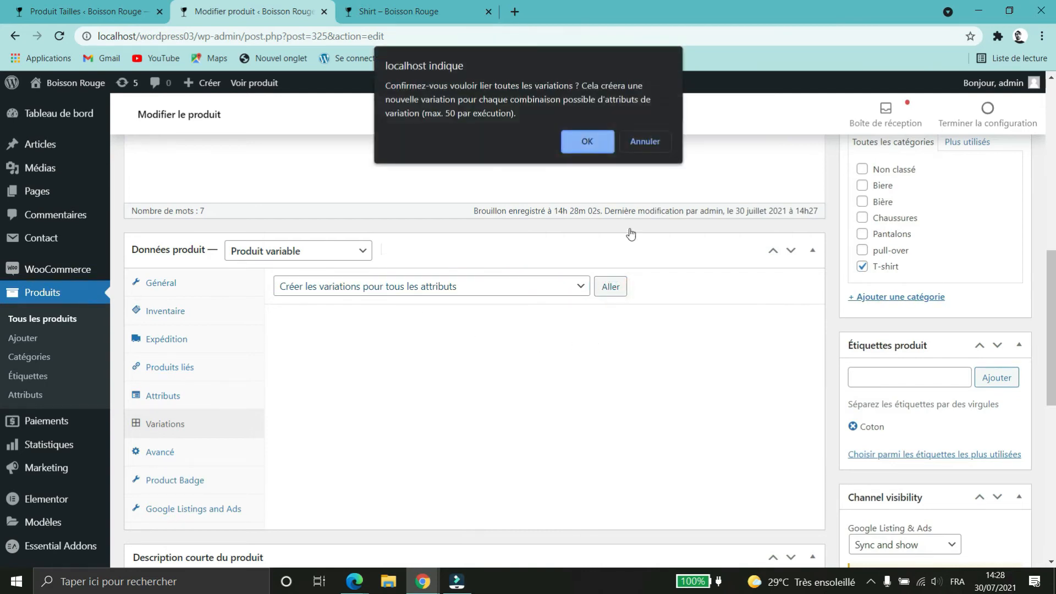
{"action": "left_click", "coordinate": [602, 142]}
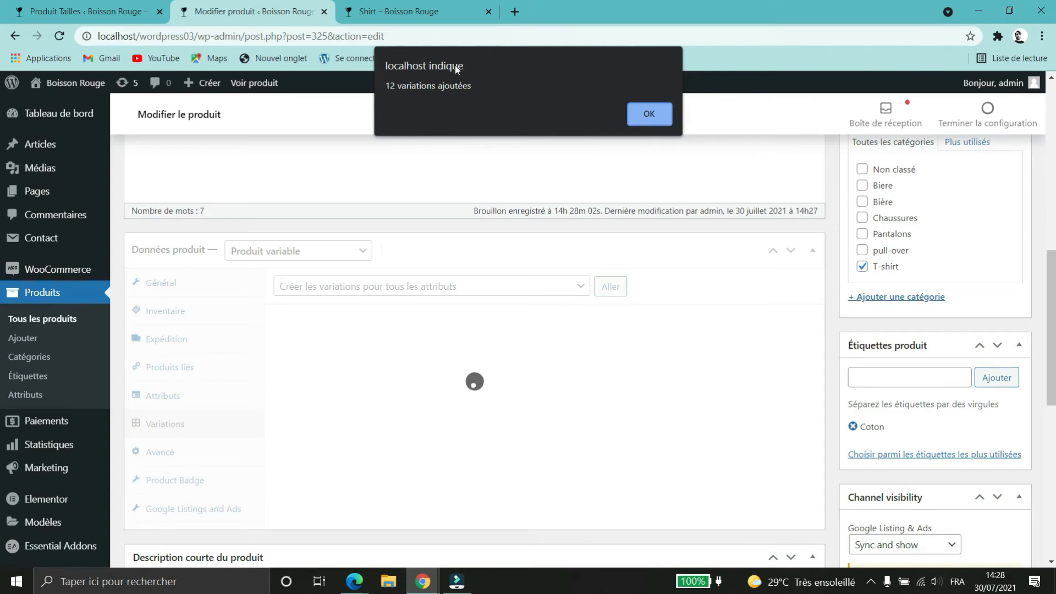
{"action": "left_click", "coordinate": [645, 117]}
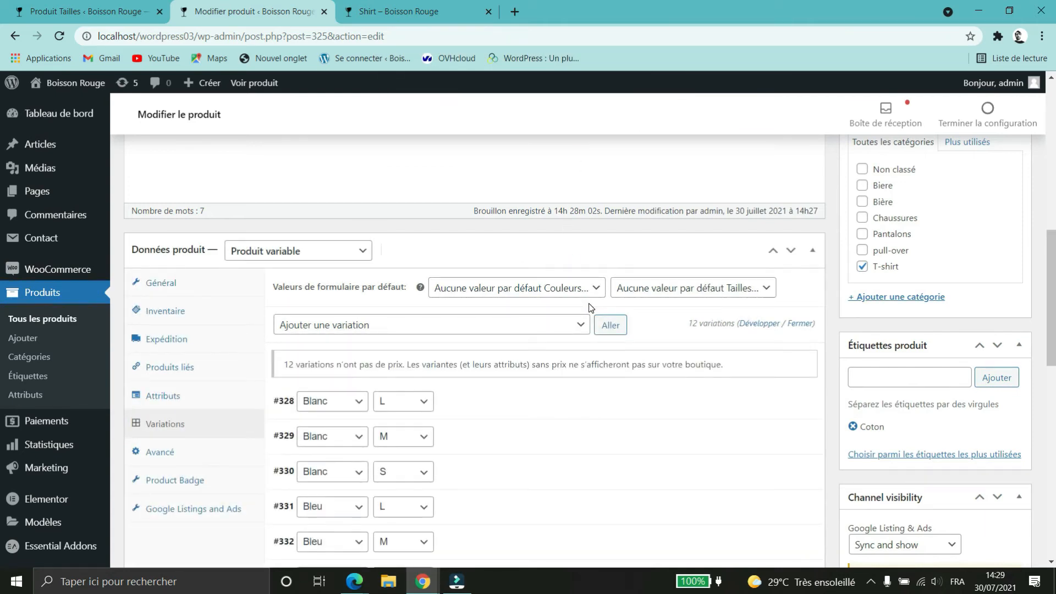
- Look through the generated variations and the Blanc L details, and reorder the Blanc variations as S, M, L
{"action": "scroll", "coordinate": [544, 341], "scroll_direction": "down", "scroll_amount": 3}
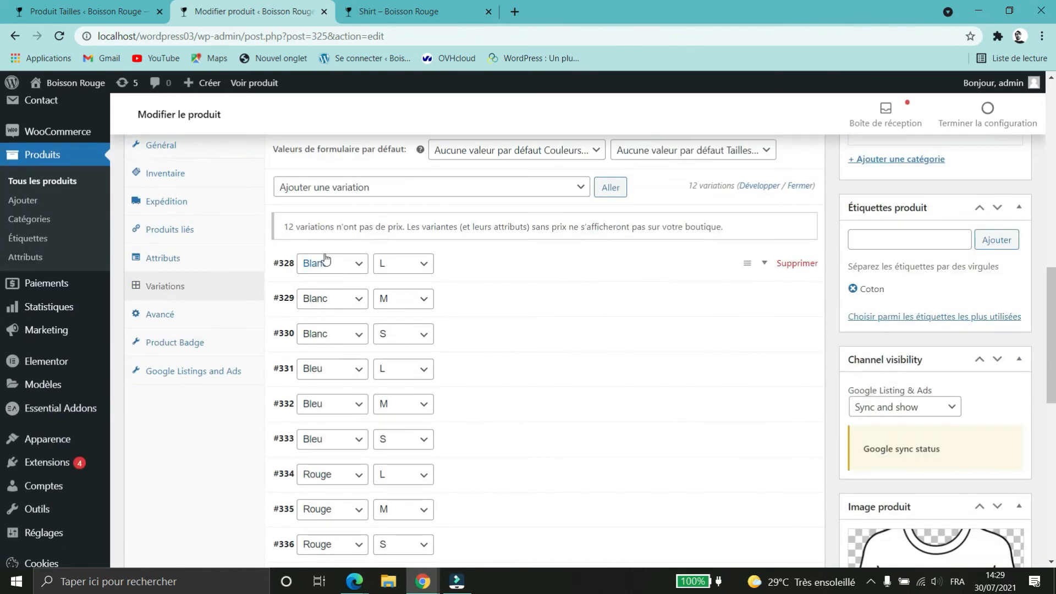
{"action": "scroll", "coordinate": [478, 288], "scroll_direction": "down", "scroll_amount": 3}
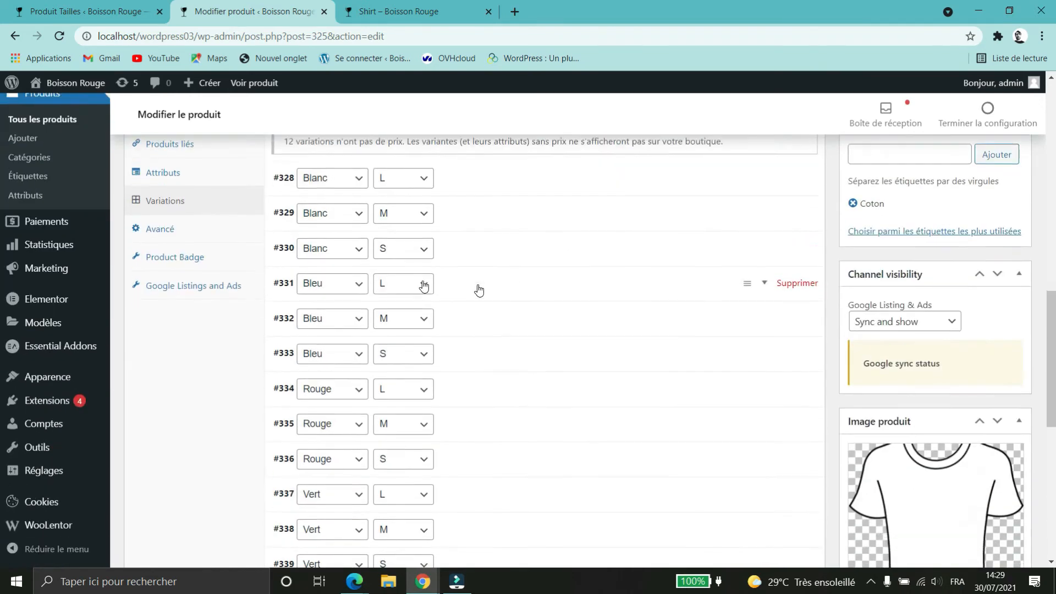
{"action": "scroll", "coordinate": [588, 341], "scroll_direction": "up", "scroll_amount": 3}
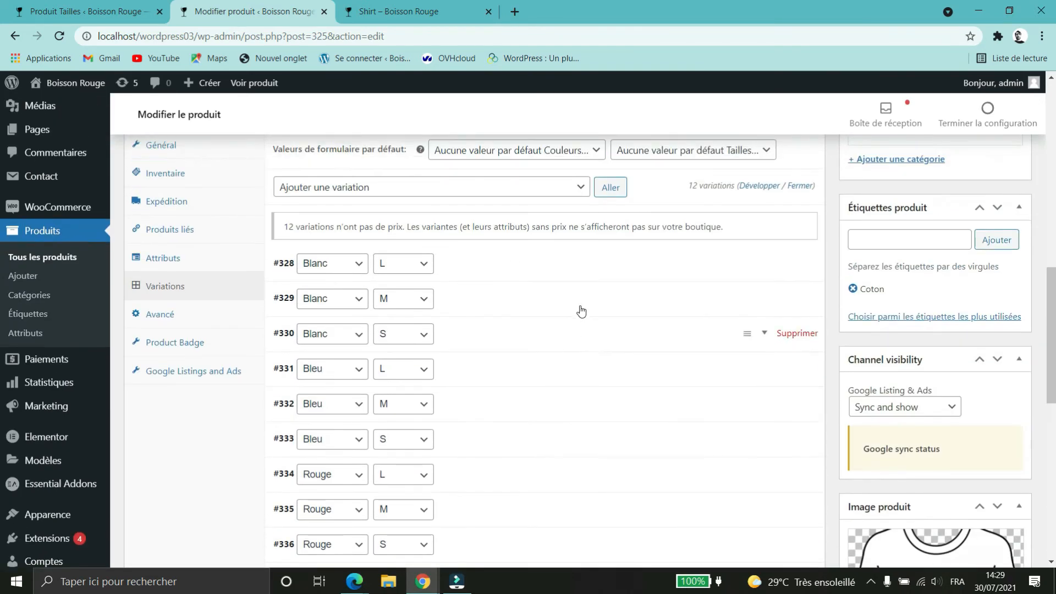
{"action": "left_click", "coordinate": [537, 271]}
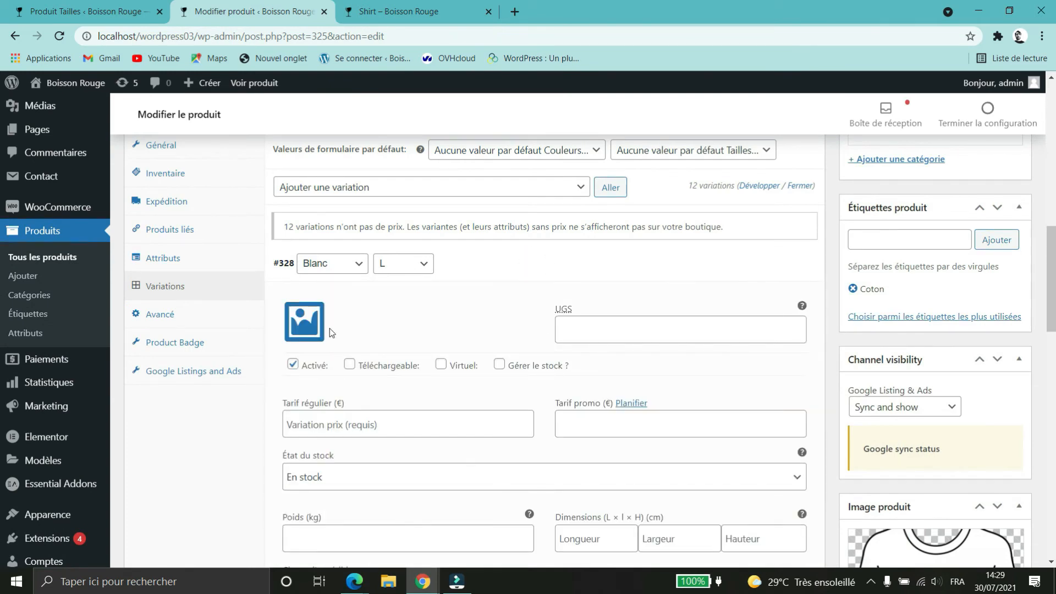
{"action": "left_click", "coordinate": [465, 271]}
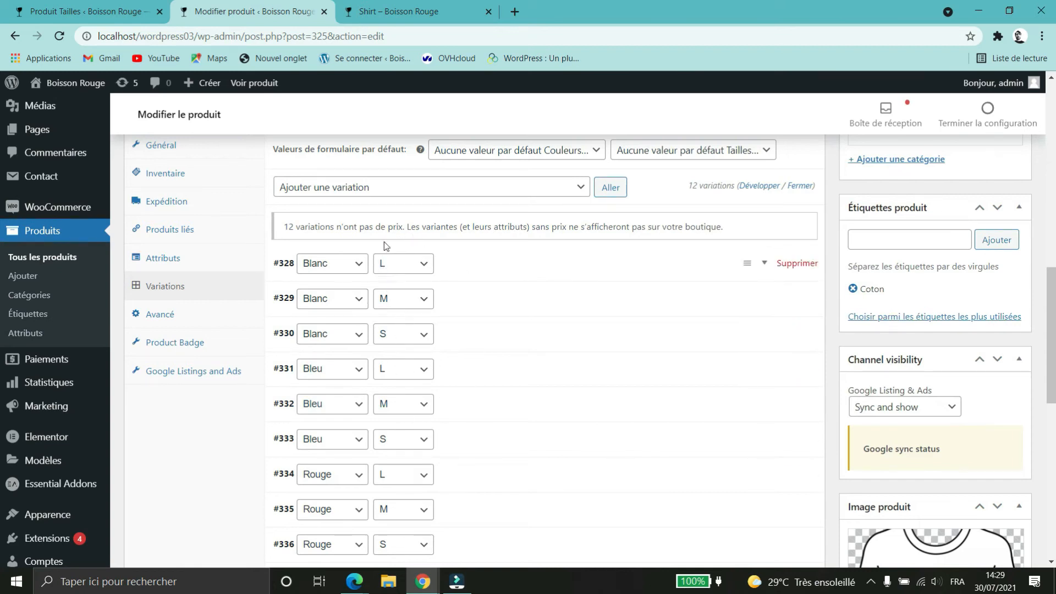
{"action": "left_click_drag", "start_coordinate": [744, 333], "coordinate": [722, 263]}
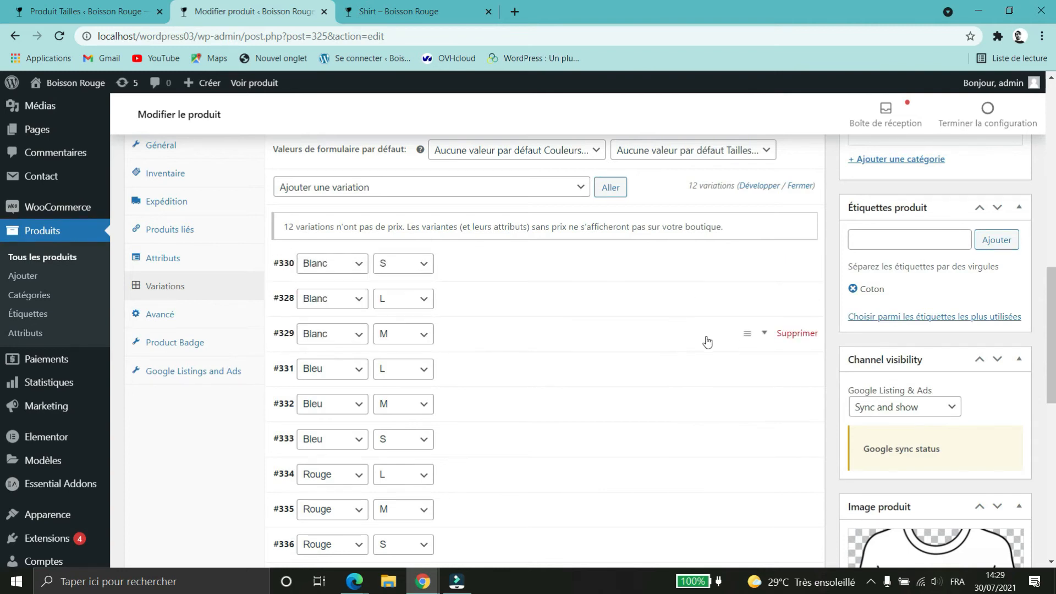
{"action": "mouse_move", "coordinate": [744, 335]}
{"action": "left_mouse_down"}
{"action": "mouse_move", "coordinate": [737, 289]}
{"action": "mouse_move", "coordinate": [735, 328]}
{"action": "left_mouse_up"}
{"action": "scroll", "coordinate": [719, 356], "scroll_direction": "down", "scroll_amount": 1}
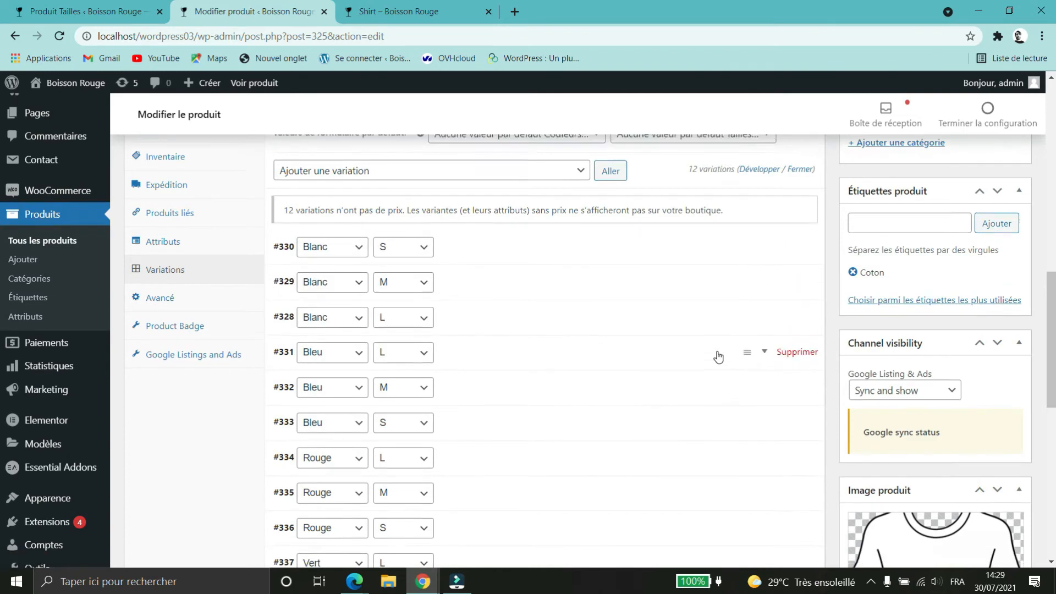
- Reorder the Bleu and Rouge variations as S, M, L and move Vert S to the start of the Vert variations
{"action": "left_click_drag", "start_coordinate": [748, 369], "coordinate": [739, 299]}
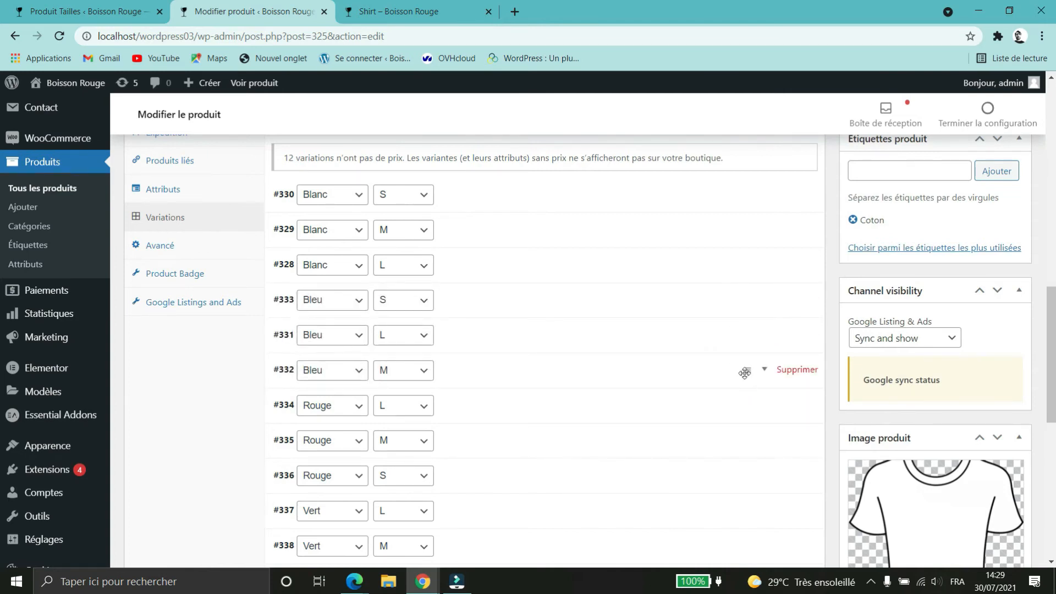
{"action": "left_click_drag", "start_coordinate": [743, 370], "coordinate": [743, 331]}
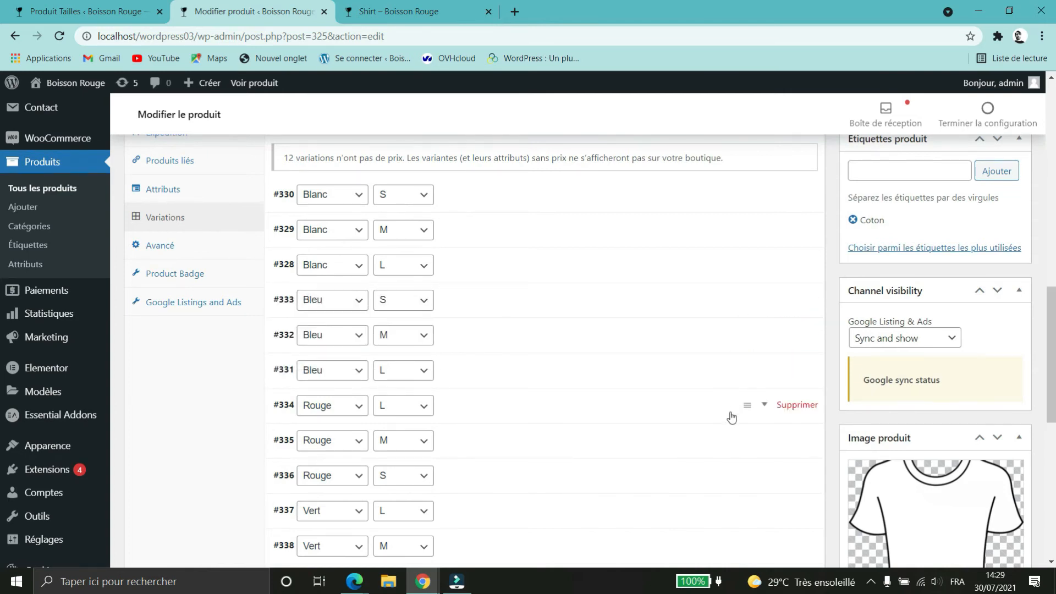
{"action": "scroll", "coordinate": [742, 418], "scroll_direction": "down", "scroll_amount": 1}
{"action": "left_click_drag", "start_coordinate": [747, 405], "coordinate": [747, 336]}
{"action": "mouse_move", "coordinate": [748, 405]}
{"action": "left_mouse_down"}
{"action": "mouse_move", "coordinate": [748, 374]}
{"action": "mouse_move", "coordinate": [748, 411]}
{"action": "left_mouse_up"}
{"action": "left_click_drag", "start_coordinate": [747, 510], "coordinate": [747, 440]}
{"action": "scroll", "coordinate": [622, 318], "scroll_direction": "up", "scroll_amount": 2}
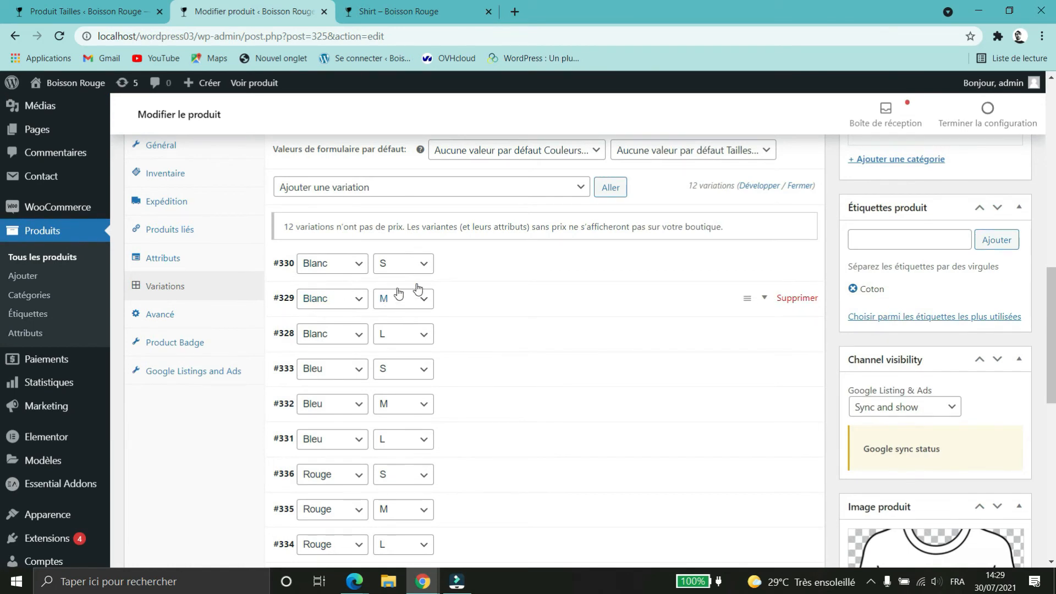
- Set the white S T-shirt picture from the media library as the image of the Blanc S variation
{"action": "left_click", "coordinate": [488, 269]}
{"action": "left_click", "coordinate": [318, 342]}
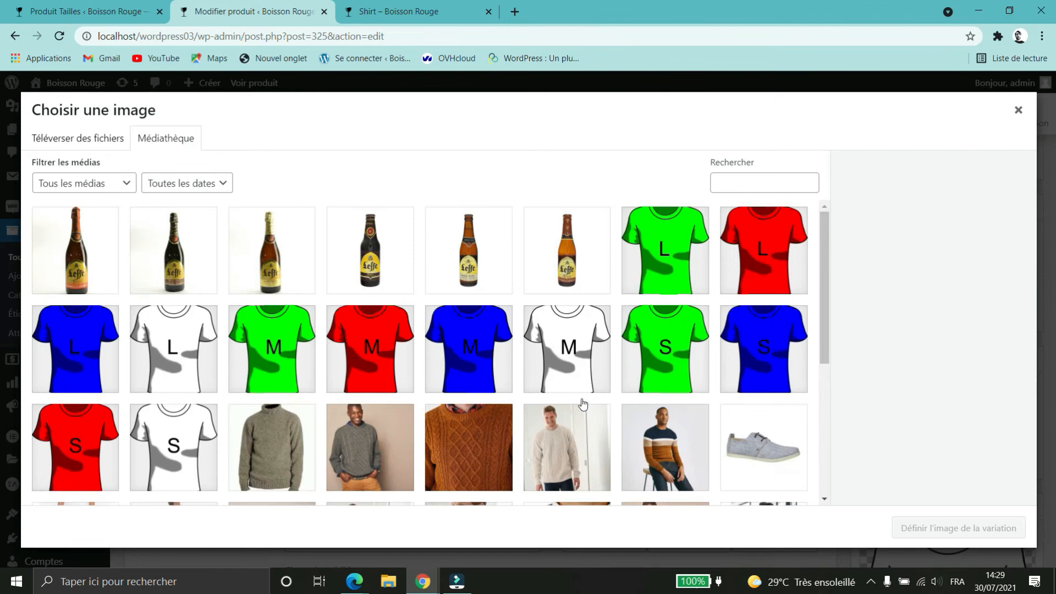
{"action": "left_click", "coordinate": [159, 437]}
{"action": "left_click", "coordinate": [967, 528]}
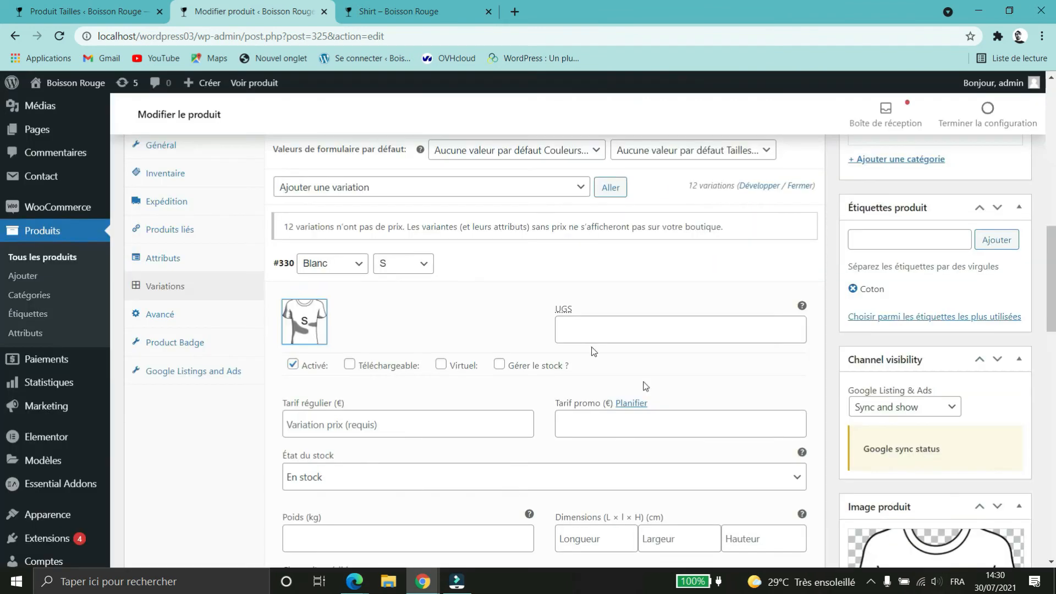
- Enable stock management for the Blanc S variation and set its regular price to 15 €
{"action": "scroll", "coordinate": [435, 324], "scroll_direction": "down", "scroll_amount": 1}
{"action": "left_click", "coordinate": [590, 258]}
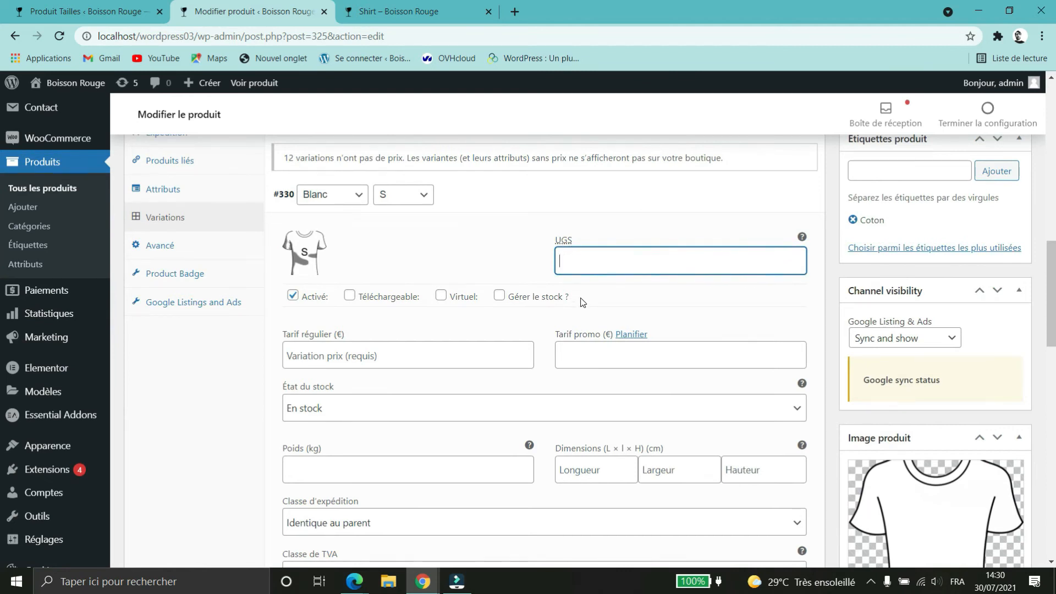
{"action": "left_click", "coordinate": [507, 300]}
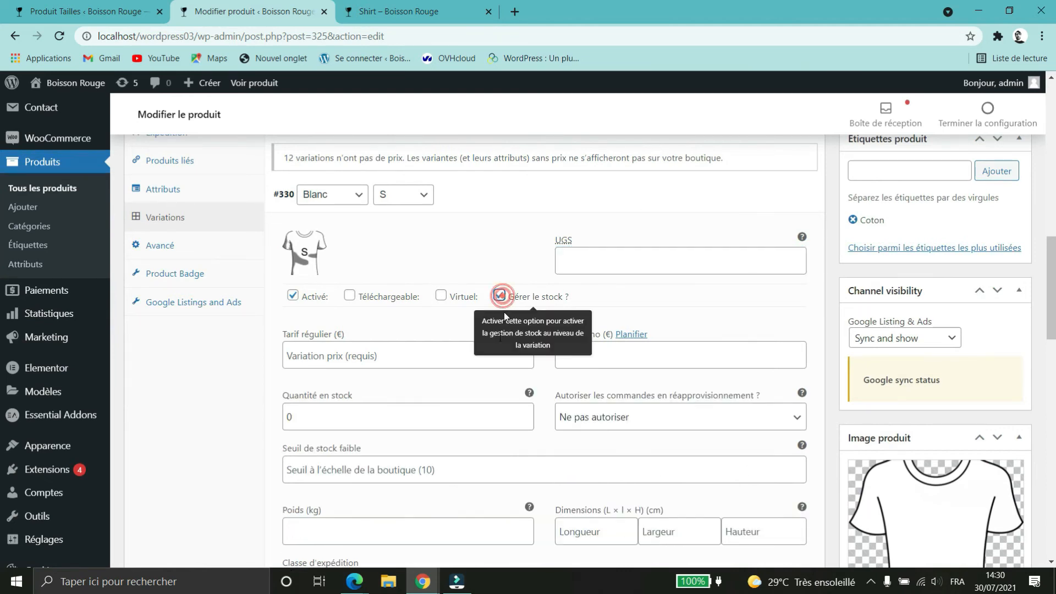
{"action": "left_click", "coordinate": [354, 356]}
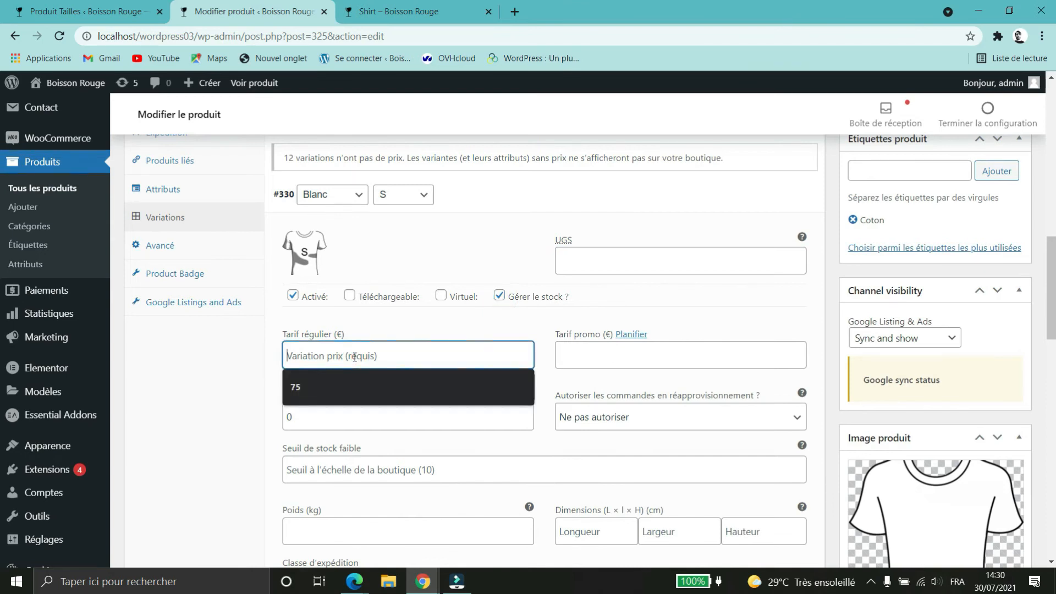
{"action": "left_click", "coordinate": [288, 355]}
{"action": "type", "text": "15"}
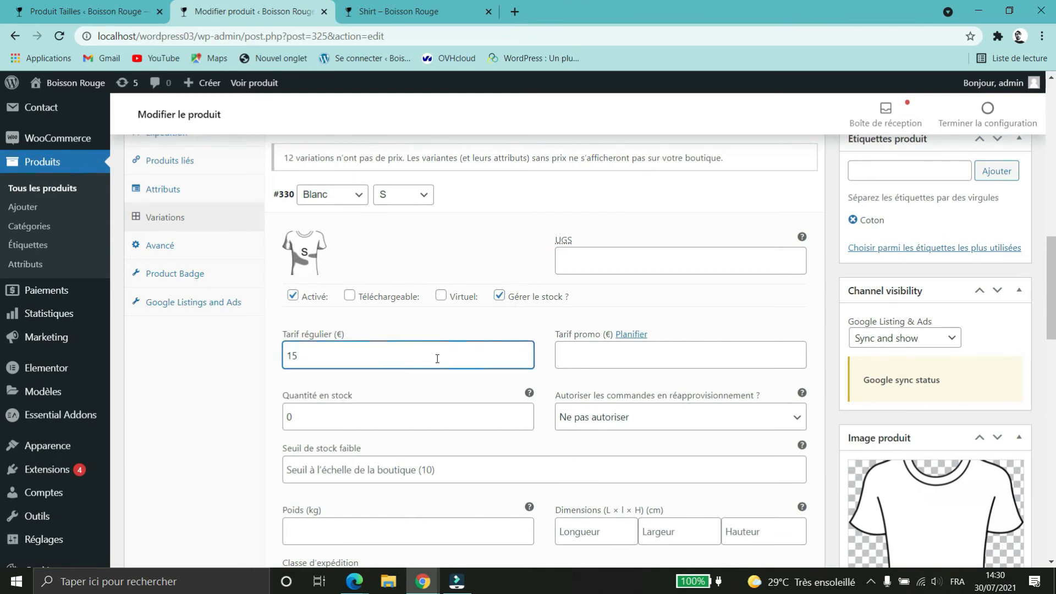
- Set the stock quantity of the Blanc S variation to 12
{"action": "scroll", "coordinate": [436, 358], "scroll_direction": "down", "scroll_amount": 1}
{"action": "double_click", "coordinate": [337, 344]}
{"action": "type", "text": "12"}
{"action": "scroll", "coordinate": [299, 322], "scroll_direction": "down", "scroll_amount": 1}
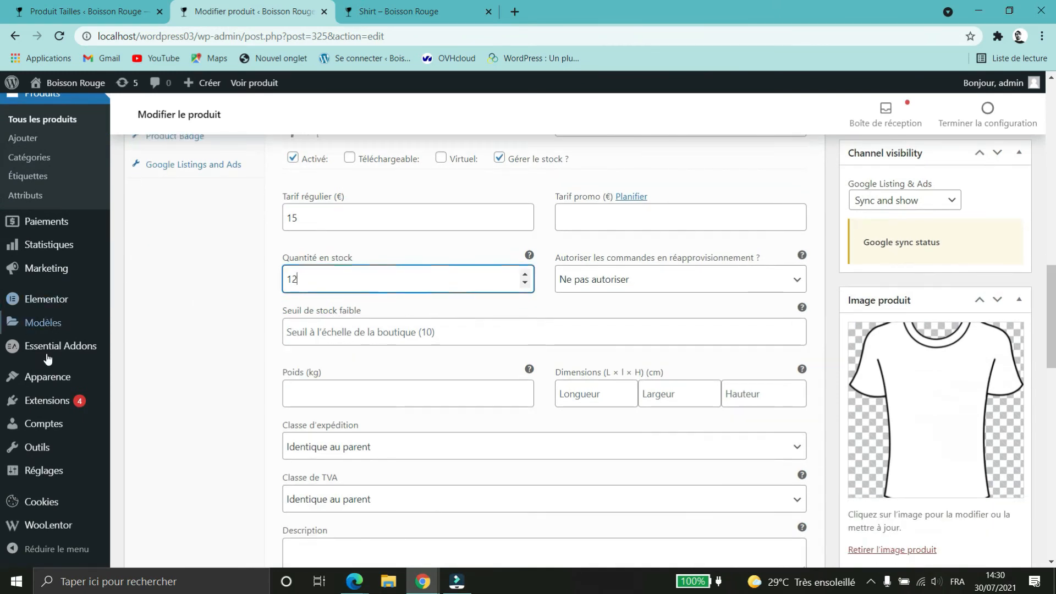
- Look through the Blanc S variation's low-stock threshold, weight, dimensions, shipping class and tax class settings
{"action": "left_click", "coordinate": [368, 331]}
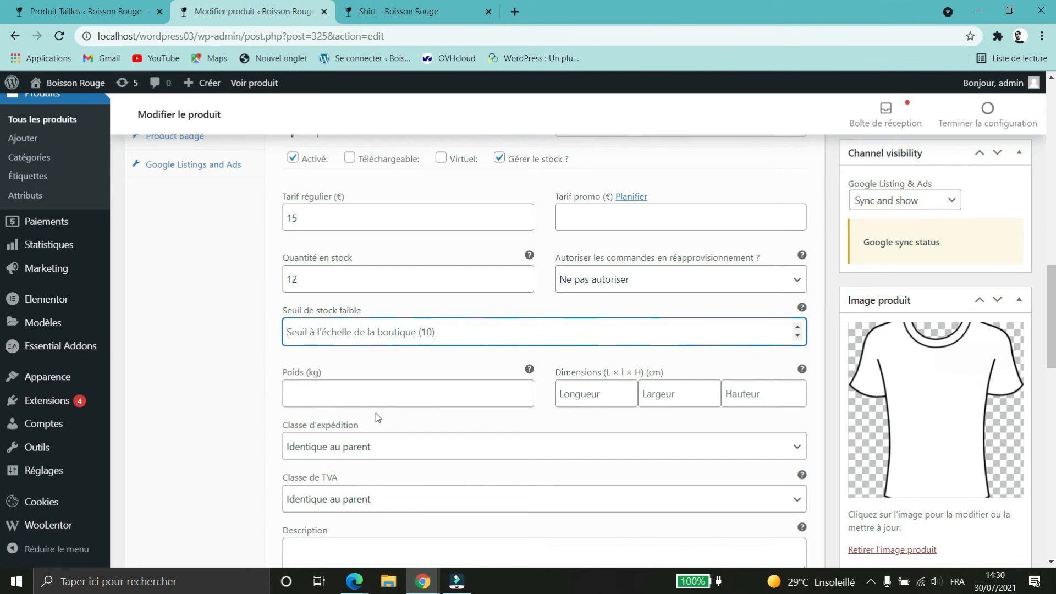
{"action": "left_click", "coordinate": [439, 394]}
{"action": "left_click", "coordinate": [610, 397]}
{"action": "left_click", "coordinate": [676, 396]}
{"action": "left_click", "coordinate": [748, 394]}
{"action": "scroll", "coordinate": [754, 391], "scroll_direction": "down", "scroll_amount": 3}
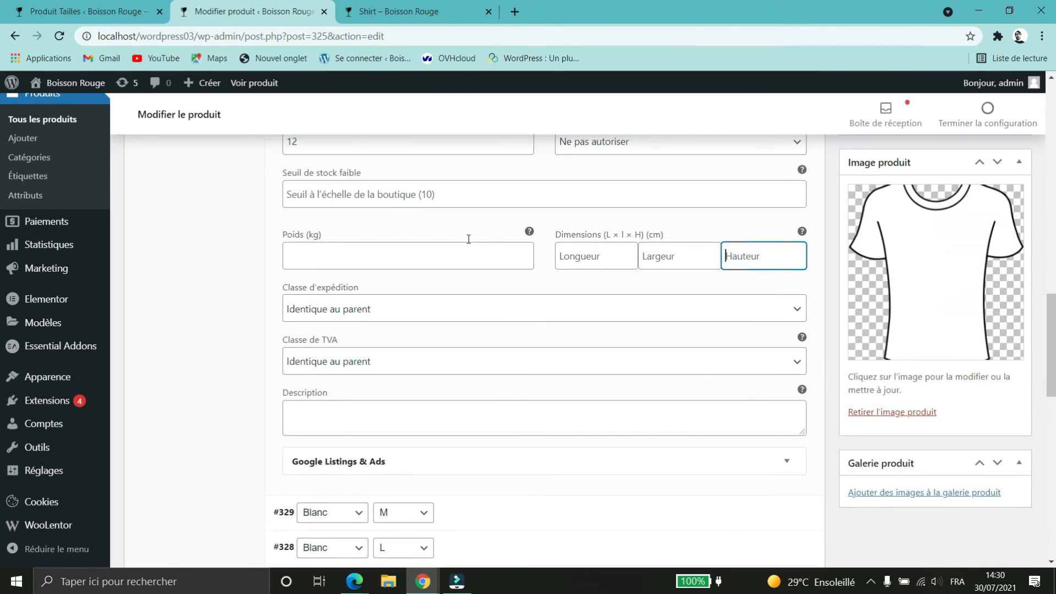
{"action": "left_click", "coordinate": [489, 308]}
{"action": "left_click", "coordinate": [203, 408]}
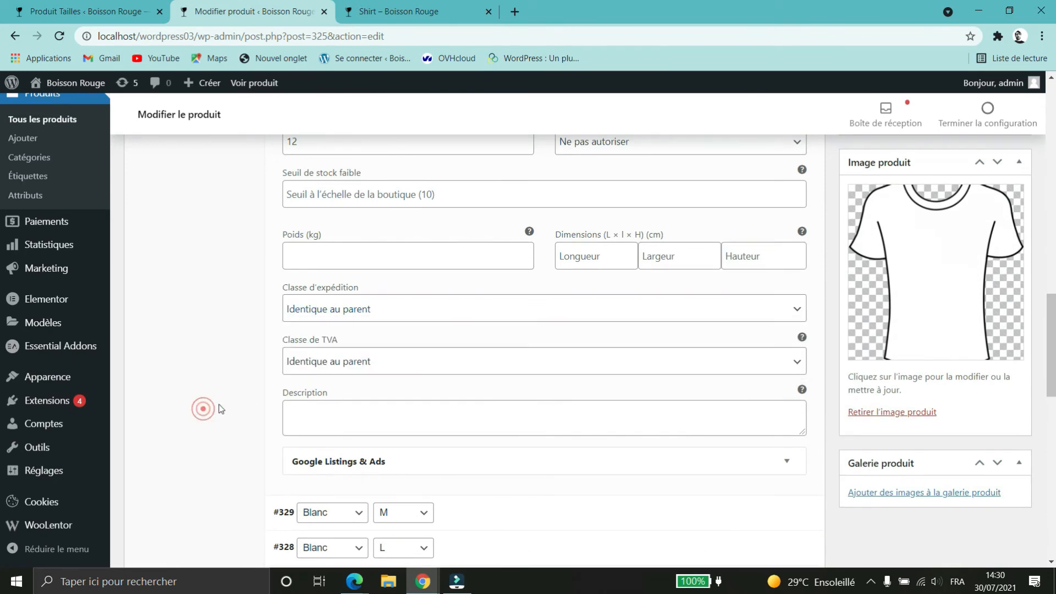
{"action": "left_click", "coordinate": [425, 324]}
{"action": "left_click", "coordinate": [525, 362]}
{"action": "left_click", "coordinate": [528, 360]}
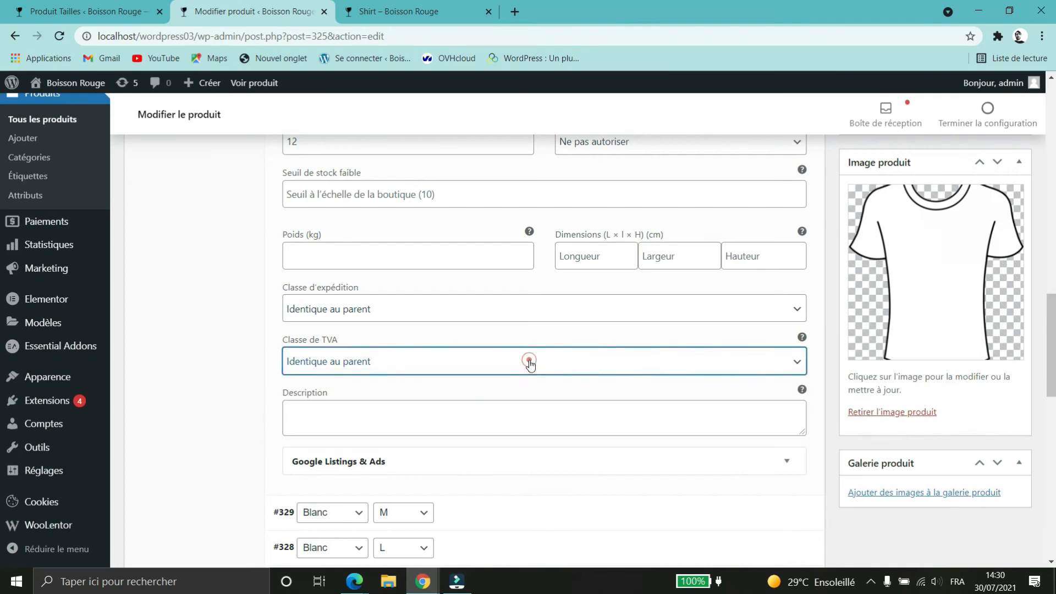
{"action": "left_click", "coordinate": [220, 414]}
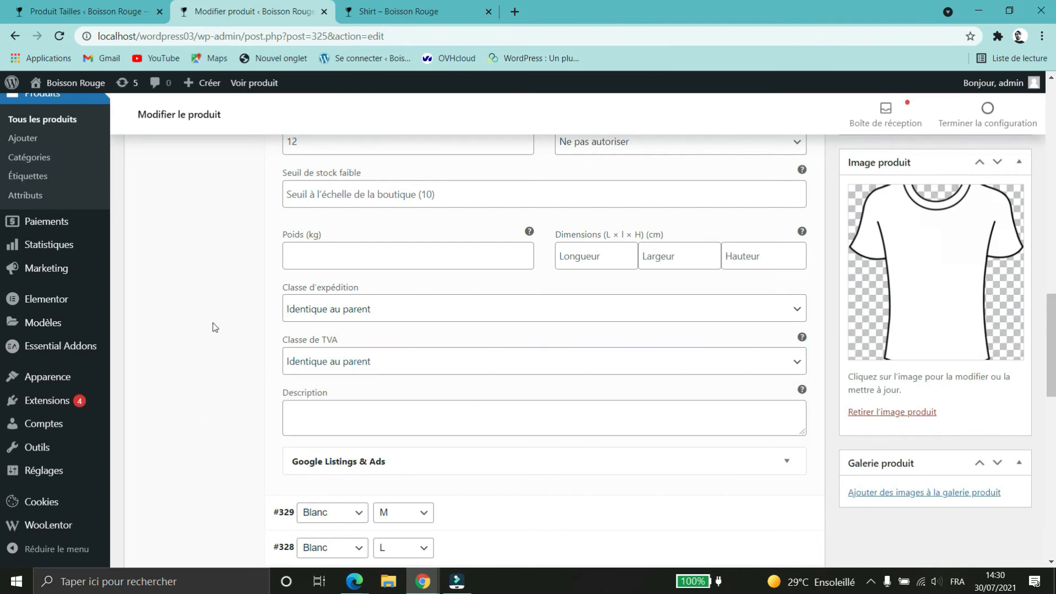
{"action": "scroll", "coordinate": [212, 325], "scroll_direction": "up", "scroll_amount": 1}
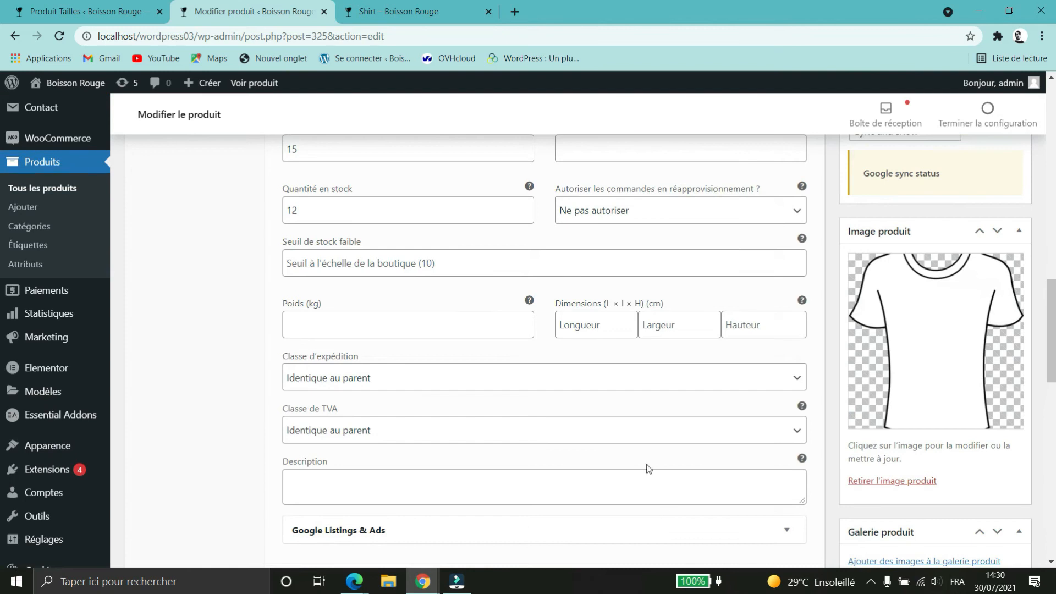
{"action": "scroll", "coordinate": [431, 302], "scroll_direction": "up", "scroll_amount": 2}
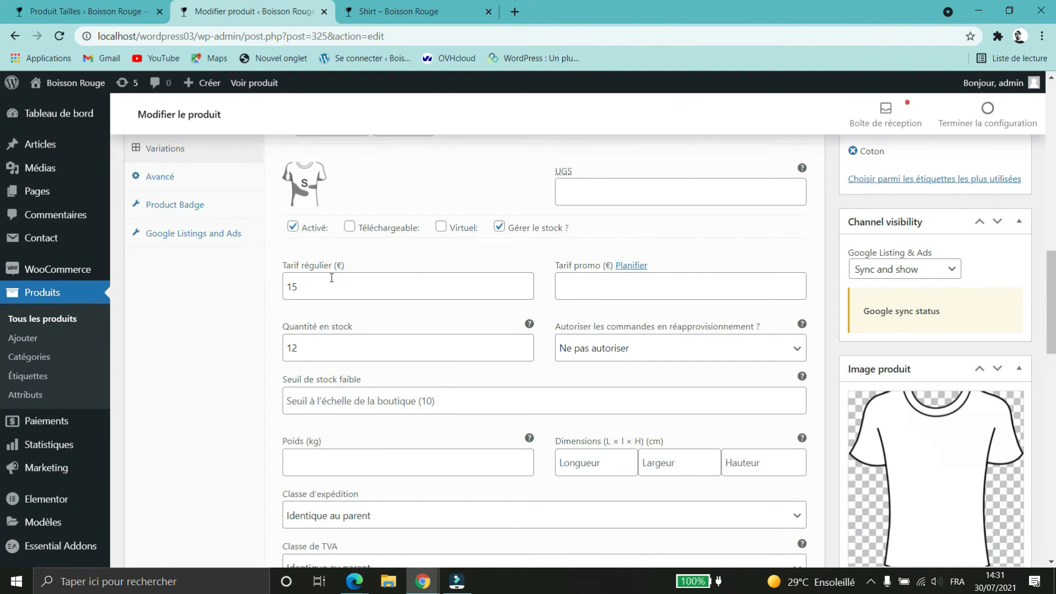
{"action": "scroll", "coordinate": [455, 328], "scroll_direction": "up", "scroll_amount": 3}
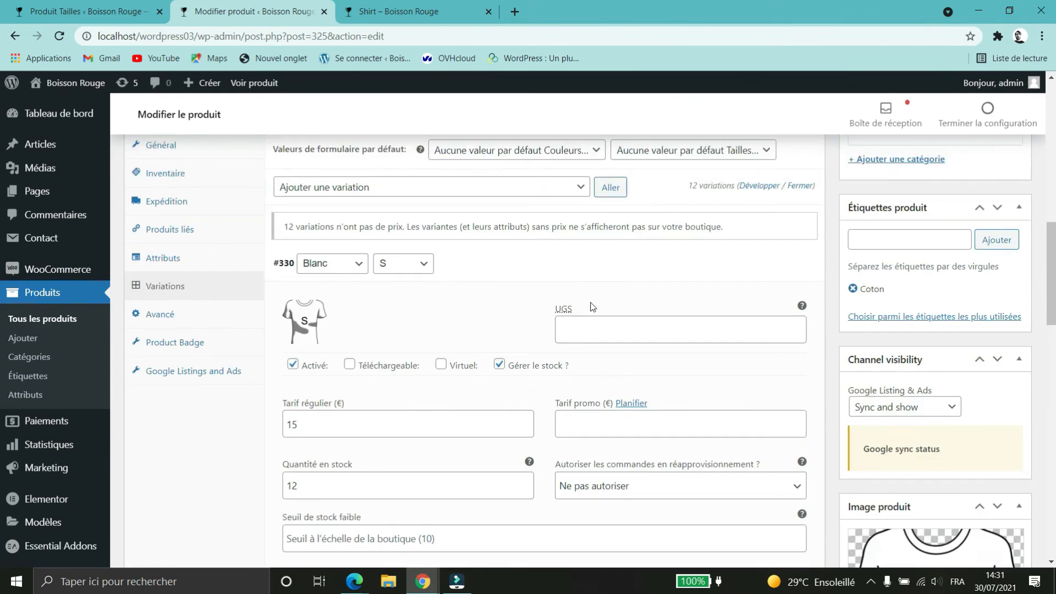
- Collapse the Blanc S variation, expand Blanc M and open its image selection
{"action": "left_click", "coordinate": [523, 274]}
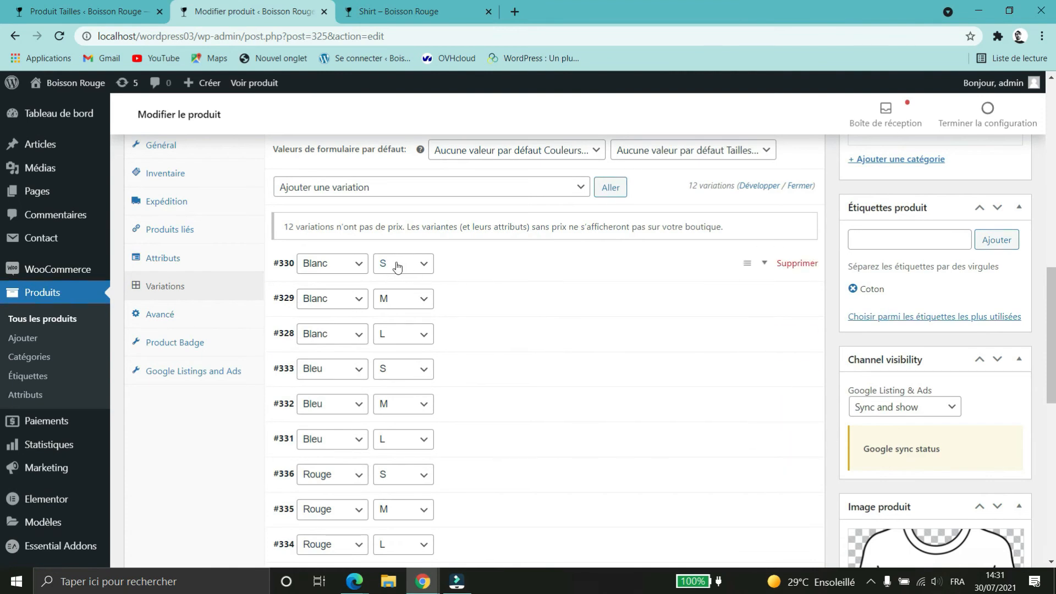
{"action": "left_click", "coordinate": [494, 306]}
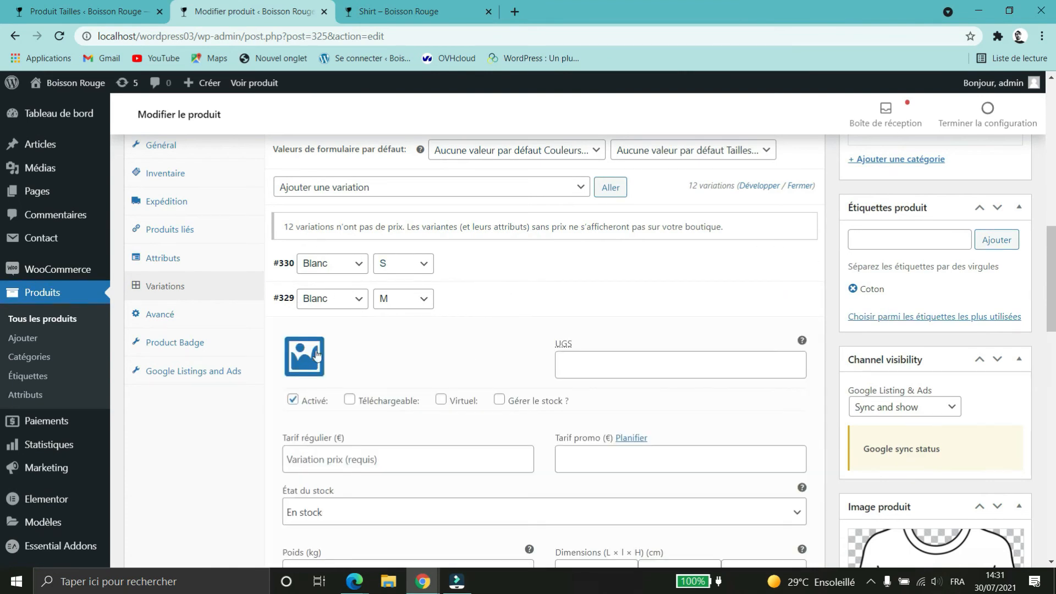
{"action": "left_click", "coordinate": [302, 355]}
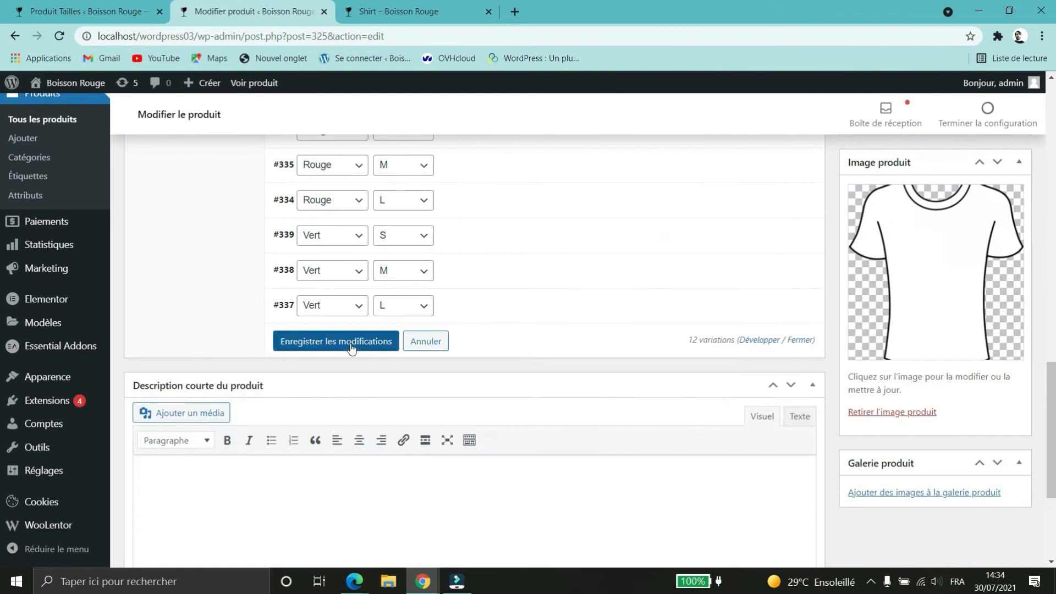
- Review the list of variations and update the product
{"action": "scroll", "coordinate": [519, 409], "scroll_direction": "up", "scroll_amount": 3}
{"action": "scroll", "coordinate": [464, 271], "scroll_direction": "up", "scroll_amount": 1}
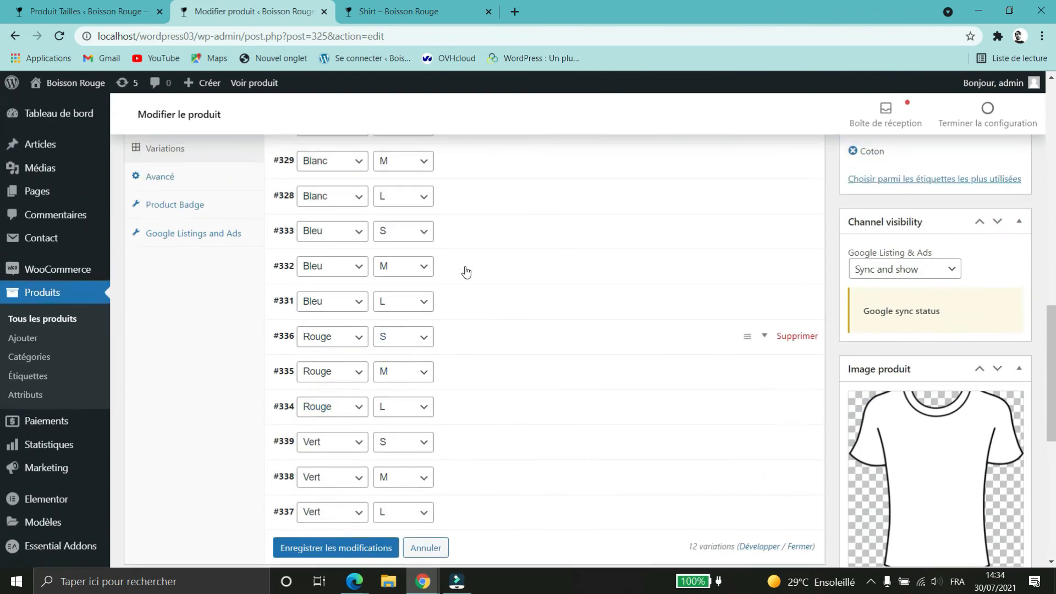
{"action": "scroll", "coordinate": [407, 234], "scroll_direction": "down", "scroll_amount": 1}
{"action": "scroll", "coordinate": [419, 165], "scroll_direction": "up", "scroll_amount": 1}
{"action": "scroll", "coordinate": [457, 316], "scroll_direction": "down", "scroll_amount": 1}
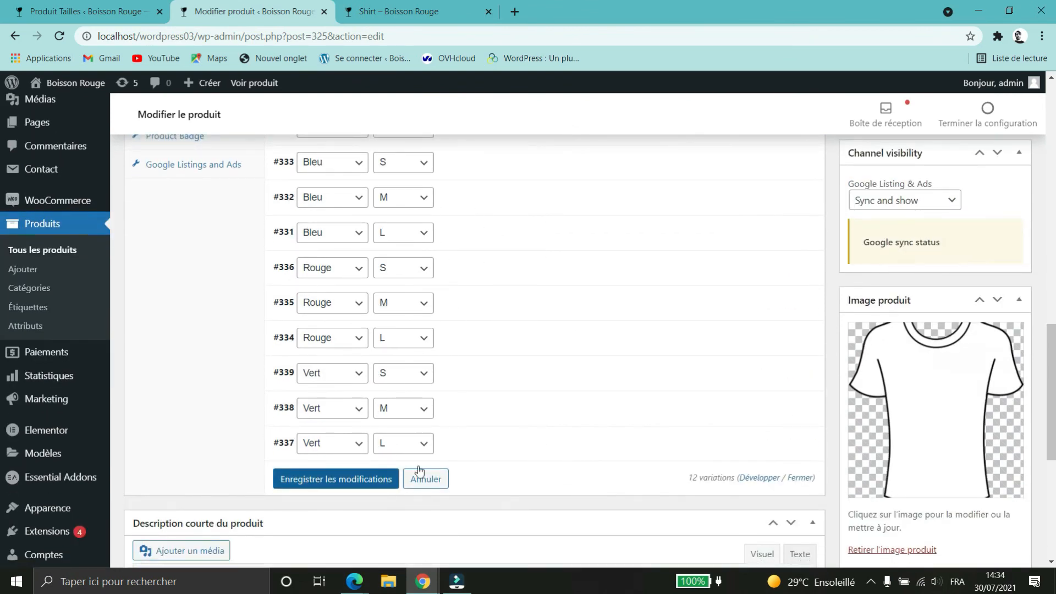
{"action": "scroll", "coordinate": [992, 278], "scroll_direction": "up", "scroll_amount": 7}
{"action": "left_click", "coordinate": [988, 277]}
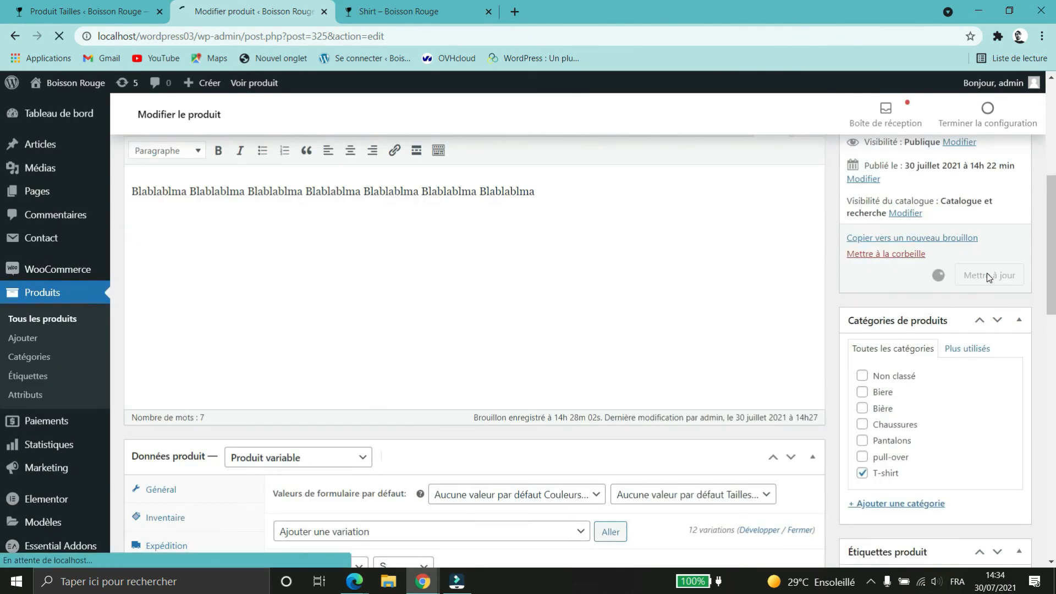
- Reload the Shirt product page in the shop and examine its displayed price range
{"action": "left_click", "coordinate": [415, 12]}
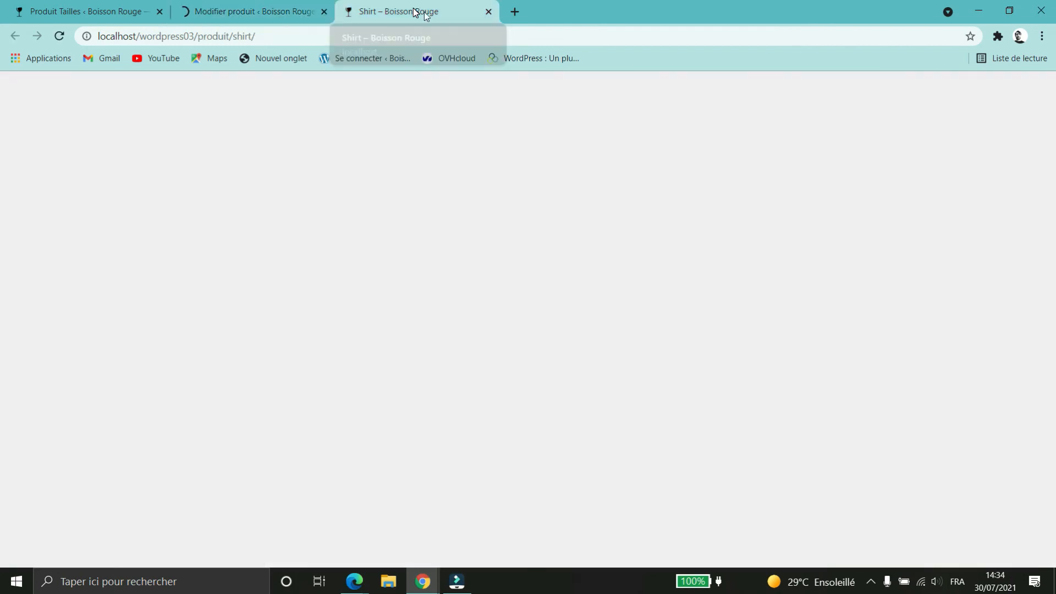
{"action": "left_click", "coordinate": [60, 36]}
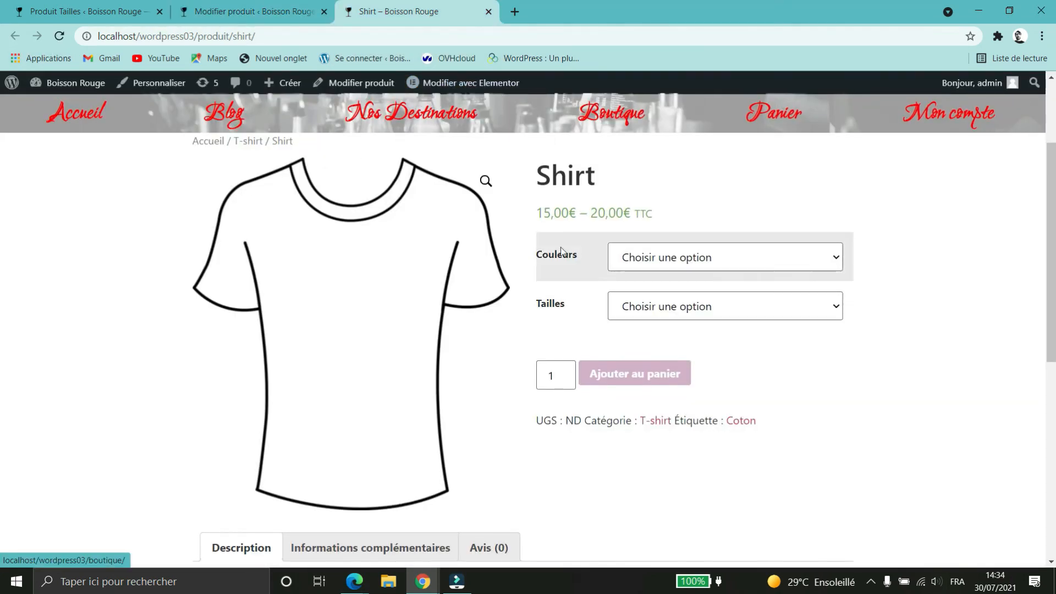
{"action": "triple_click", "coordinate": [543, 212]}
{"action": "left_click", "coordinate": [766, 194]}
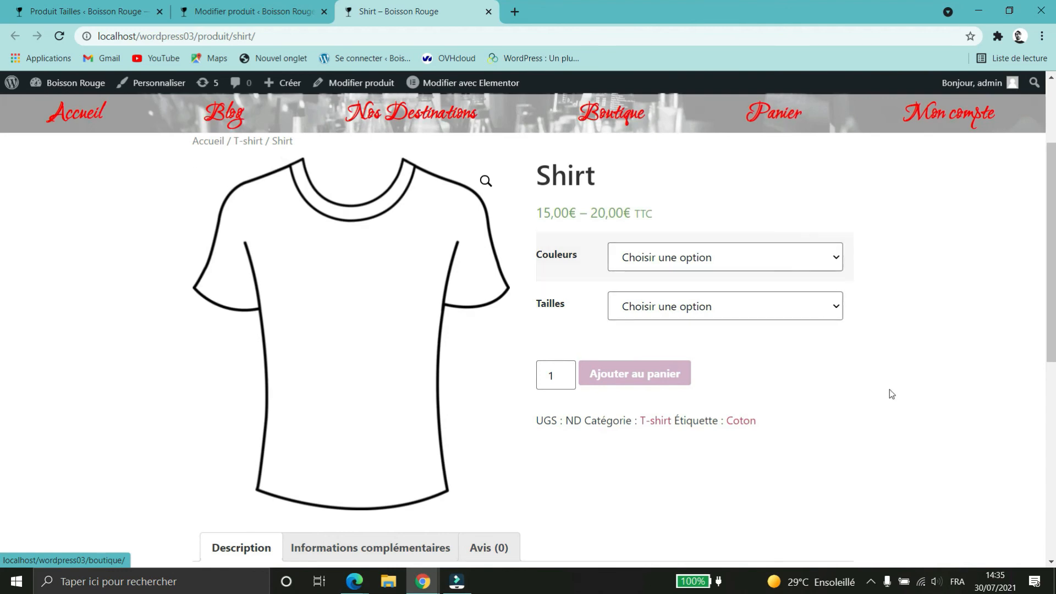
- Preview the Blanc L, Vert L and Vert M variations on the Shirt product page
{"action": "left_click", "coordinate": [781, 262]}
{"action": "left_click", "coordinate": [704, 297]}
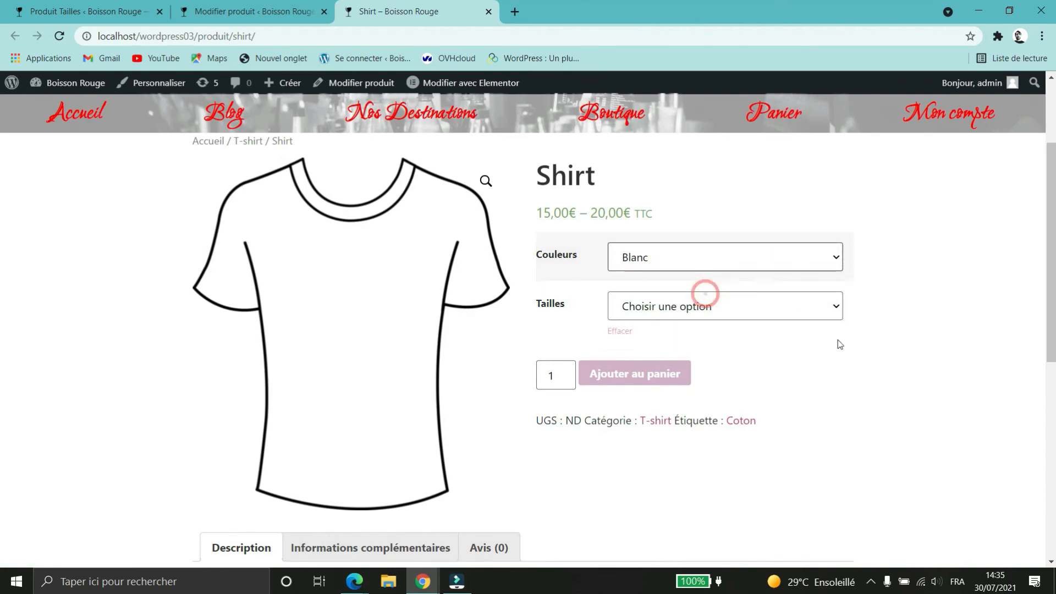
{"action": "left_click", "coordinate": [740, 307]}
{"action": "left_click", "coordinate": [627, 343]}
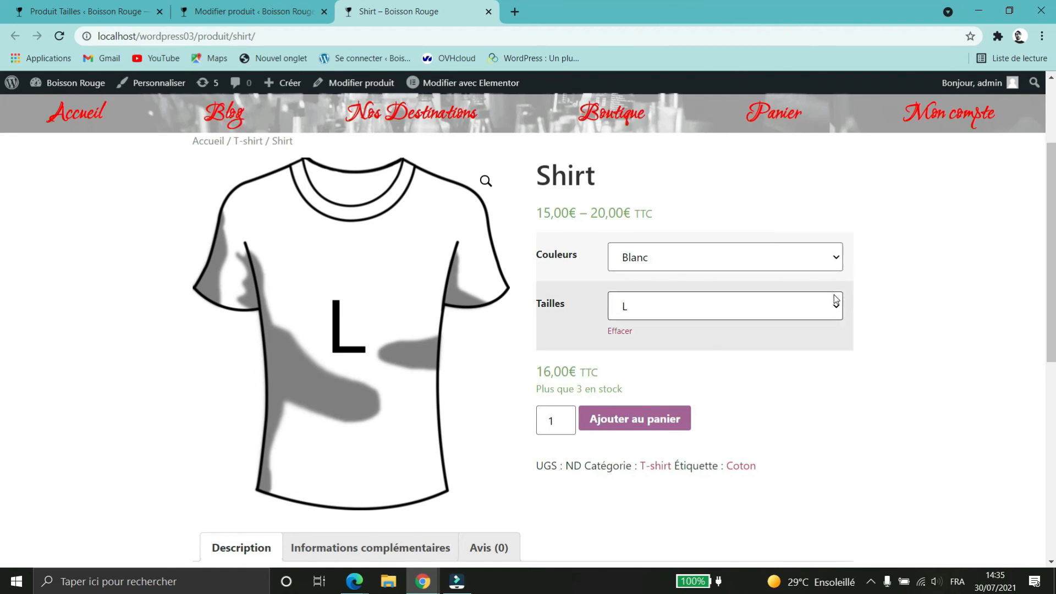
{"action": "left_click", "coordinate": [727, 263]}
{"action": "left_click", "coordinate": [648, 338]}
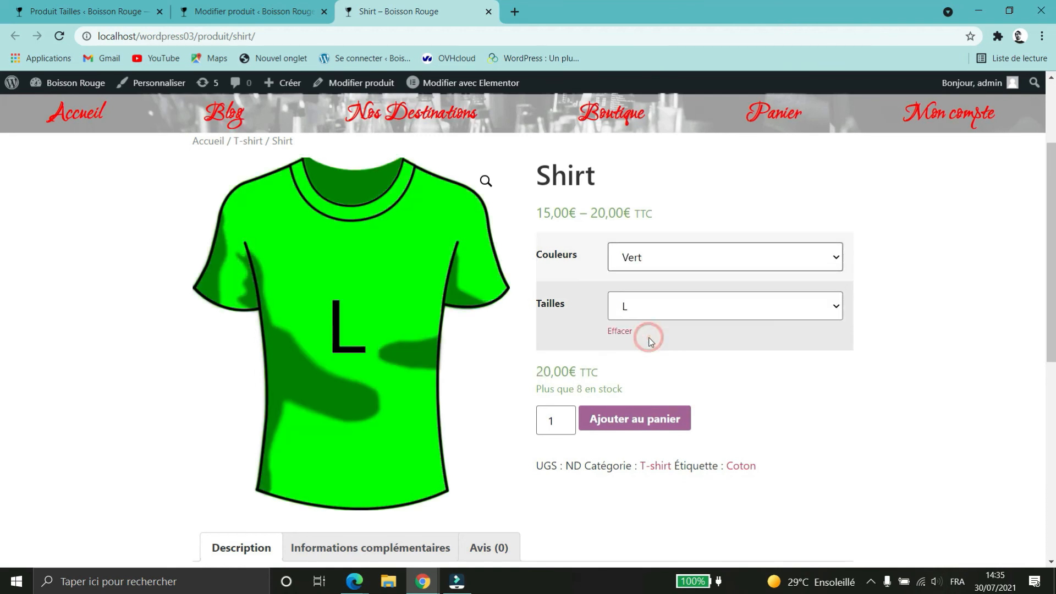
{"action": "left_click", "coordinate": [757, 306]}
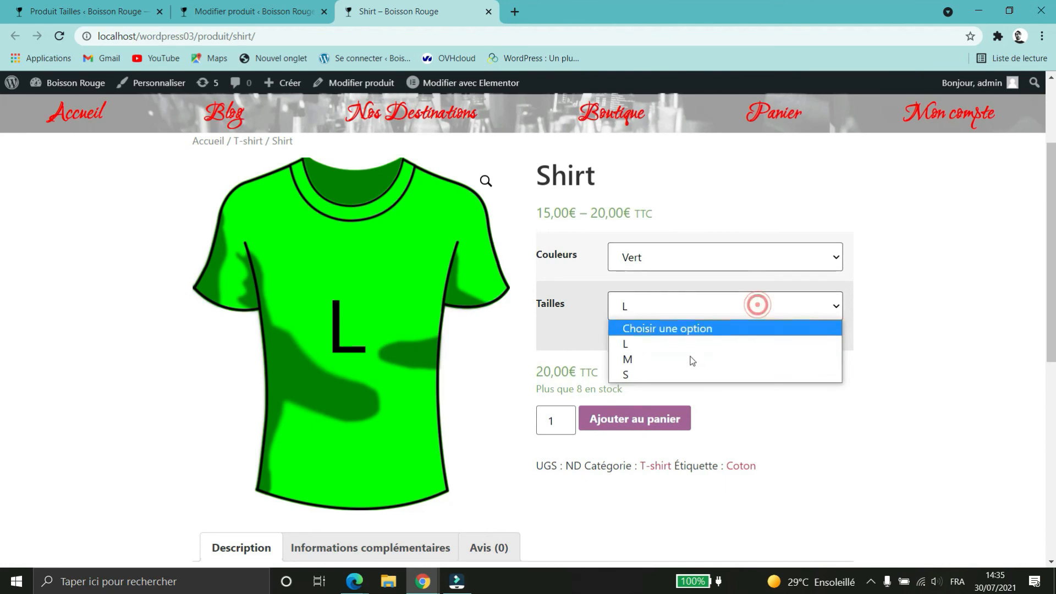
{"action": "left_click", "coordinate": [682, 361]}
- Keep the color Vert on the product page and switch the size to L to view that variation
{"action": "left_click", "coordinate": [682, 268]}
{"action": "left_click", "coordinate": [669, 310]}
{"action": "left_click", "coordinate": [684, 261]}
{"action": "left_click", "coordinate": [661, 337]}
{"action": "left_click", "coordinate": [683, 306]}
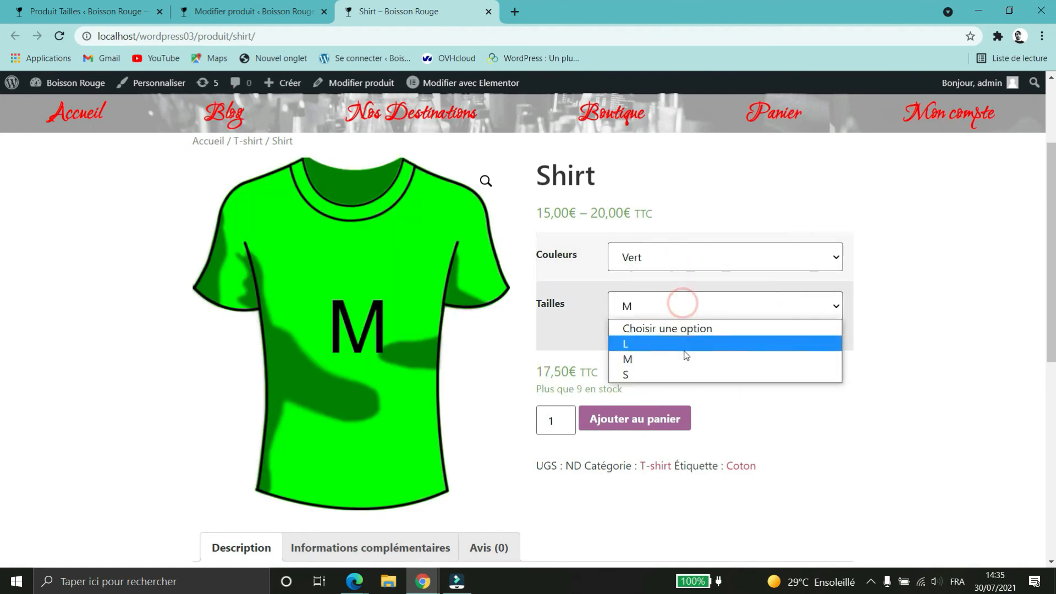
{"action": "left_click", "coordinate": [683, 344]}
{"action": "left_click", "coordinate": [731, 260]}
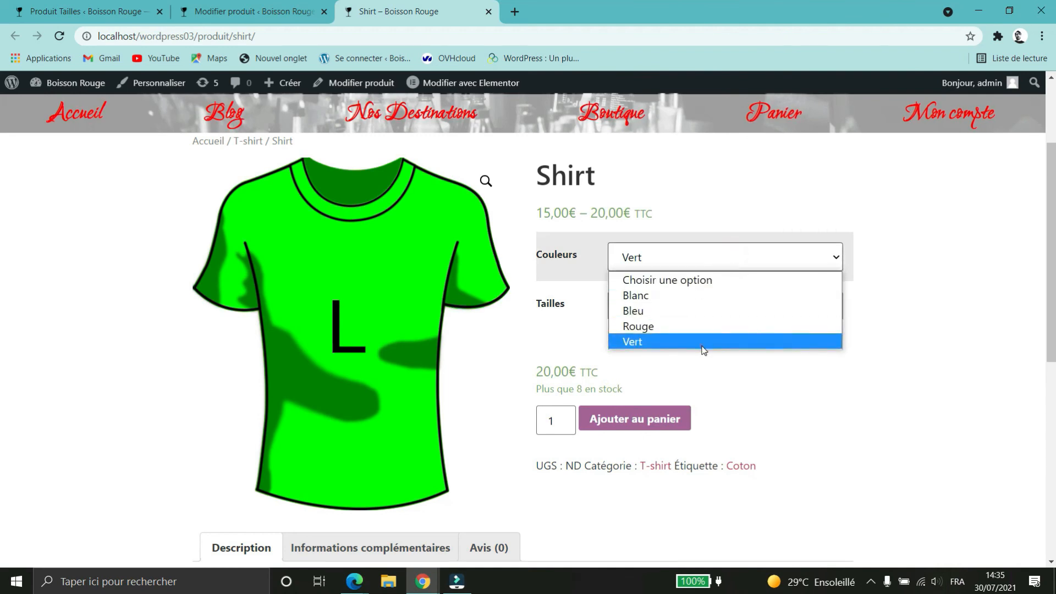
{"action": "left_click", "coordinate": [702, 342]}
- Compare the size order in the product page's Tailles choices with the variation order in the product editor
{"action": "left_click", "coordinate": [799, 309]}
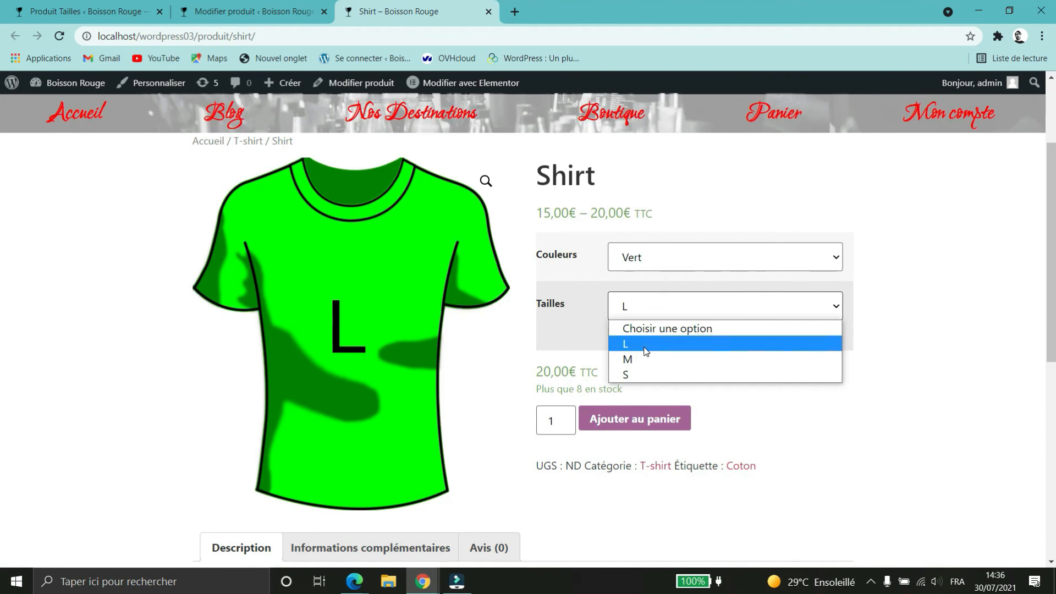
{"action": "left_click", "coordinate": [889, 323]}
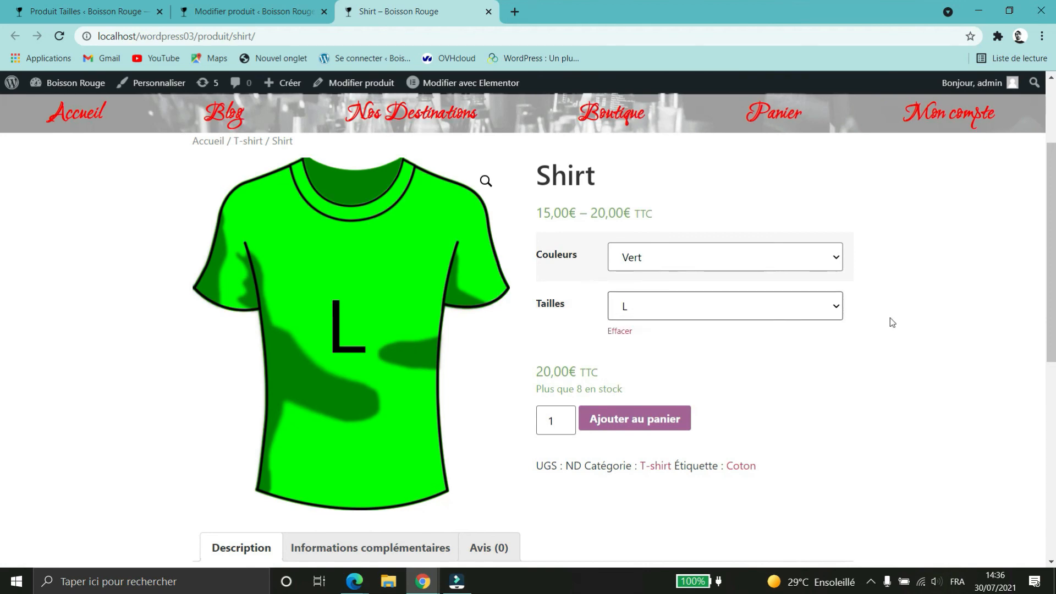
{"action": "left_click", "coordinate": [253, 6]}
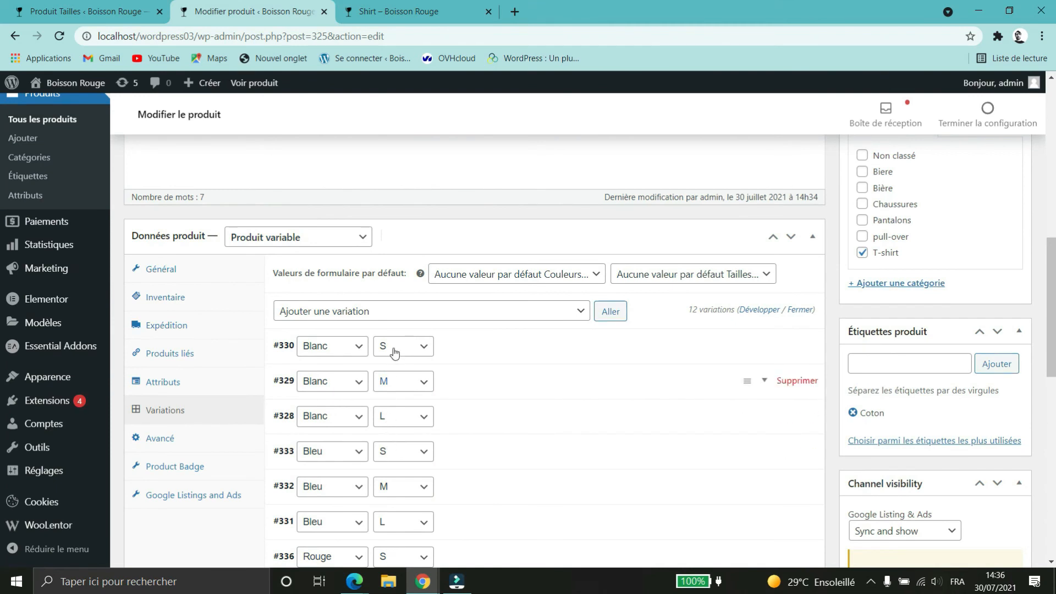
{"action": "left_click", "coordinate": [456, 12]}
{"action": "left_click", "coordinate": [714, 312]}
{"action": "left_click", "coordinate": [710, 305]}
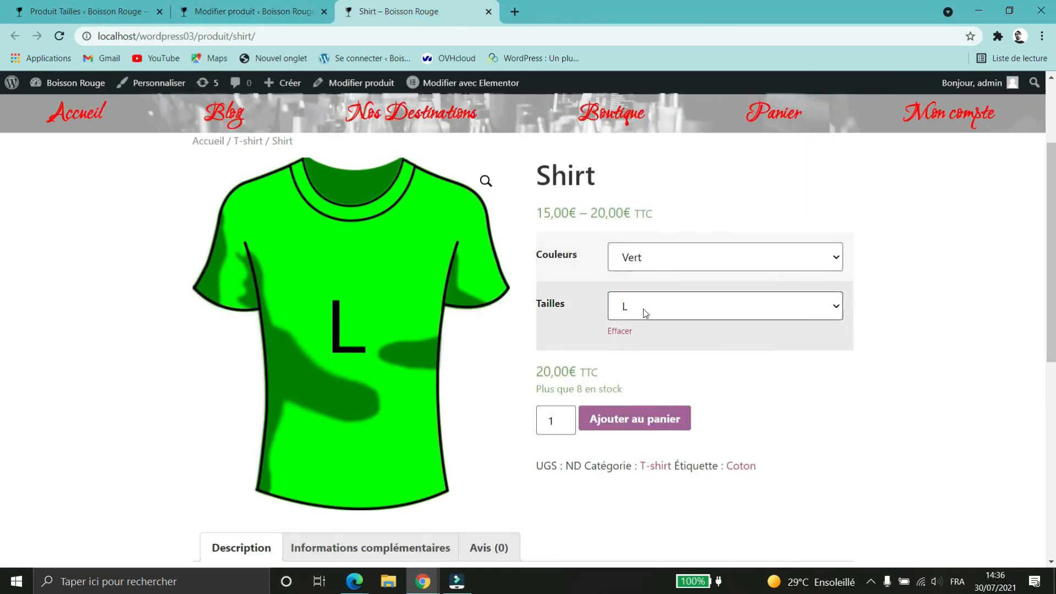
- Compare the order of the Tailles attribute terms with the size choices on the Shirt product page
{"action": "key", "text": "ctrl+1"}
{"action": "scroll", "coordinate": [622, 246], "scroll_direction": "down", "scroll_amount": 3}
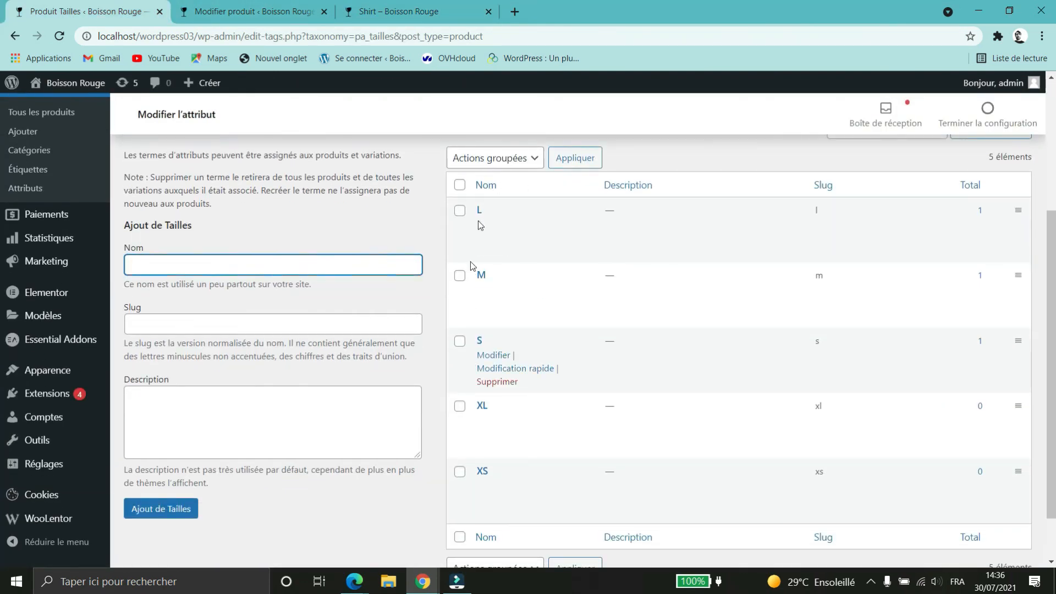
{"action": "left_click", "coordinate": [367, 12]}
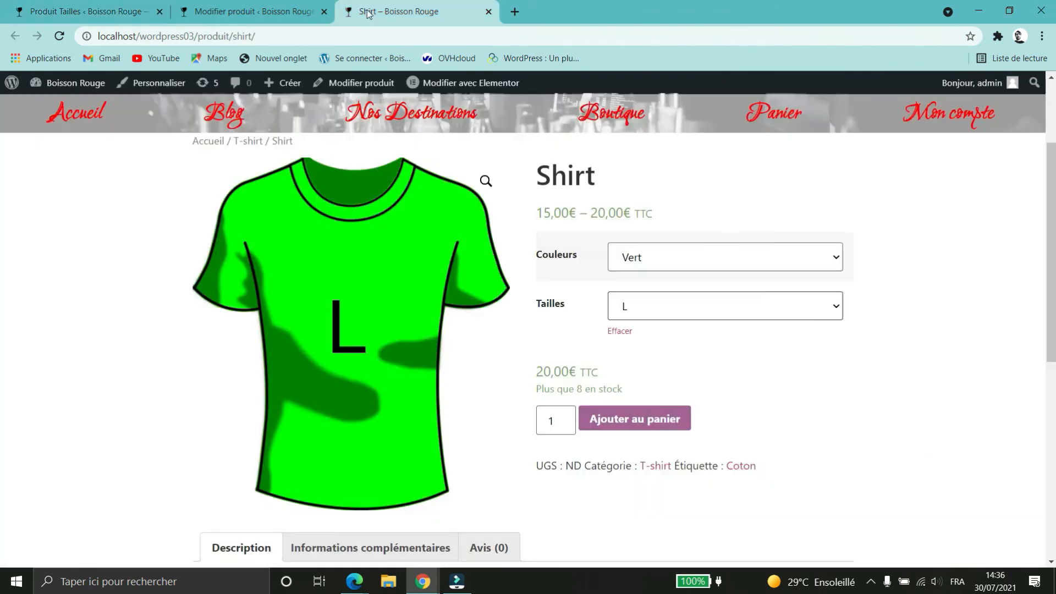
{"action": "left_click", "coordinate": [681, 306]}
{"action": "left_click", "coordinate": [681, 304]}
{"action": "left_click", "coordinate": [165, 12]}
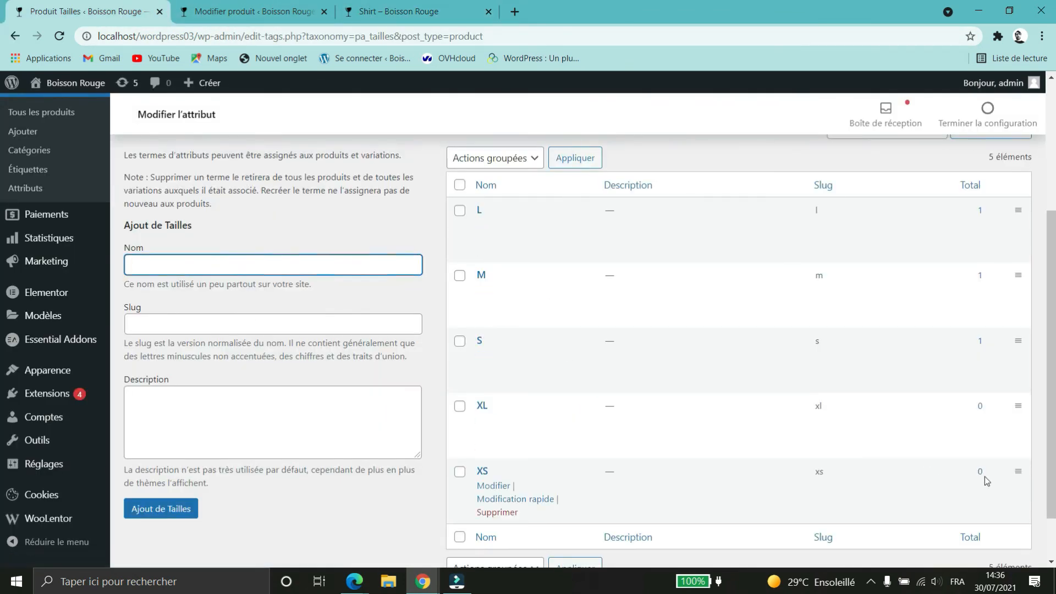
- Reorder the Tailles attribute terms to XS, S, M, L, XL
{"action": "left_click_drag", "start_coordinate": [1018, 471], "coordinate": [997, 205]}
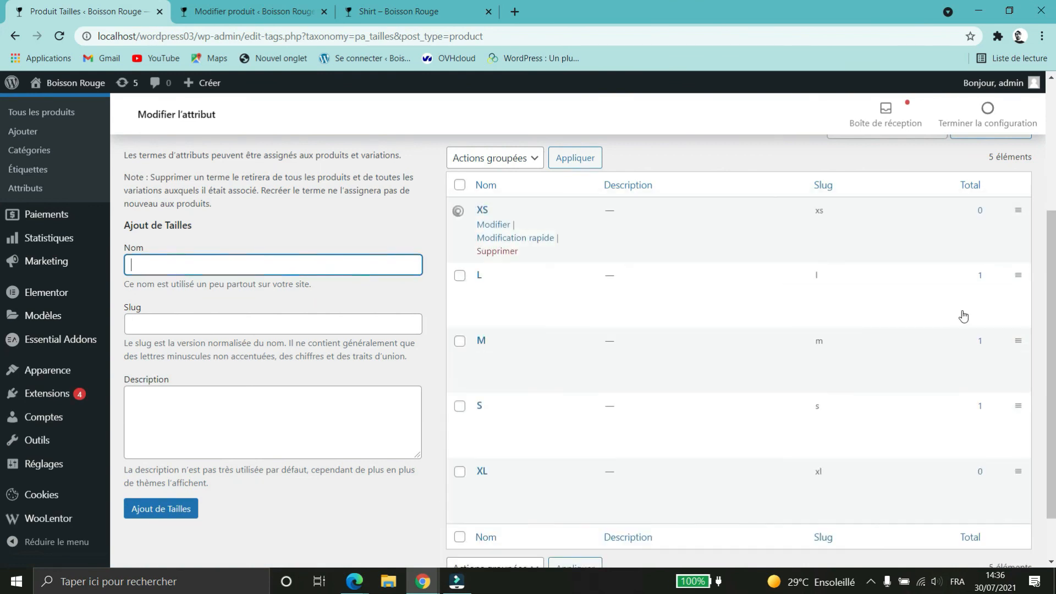
{"action": "left_click_drag", "start_coordinate": [1018, 406], "coordinate": [987, 275]}
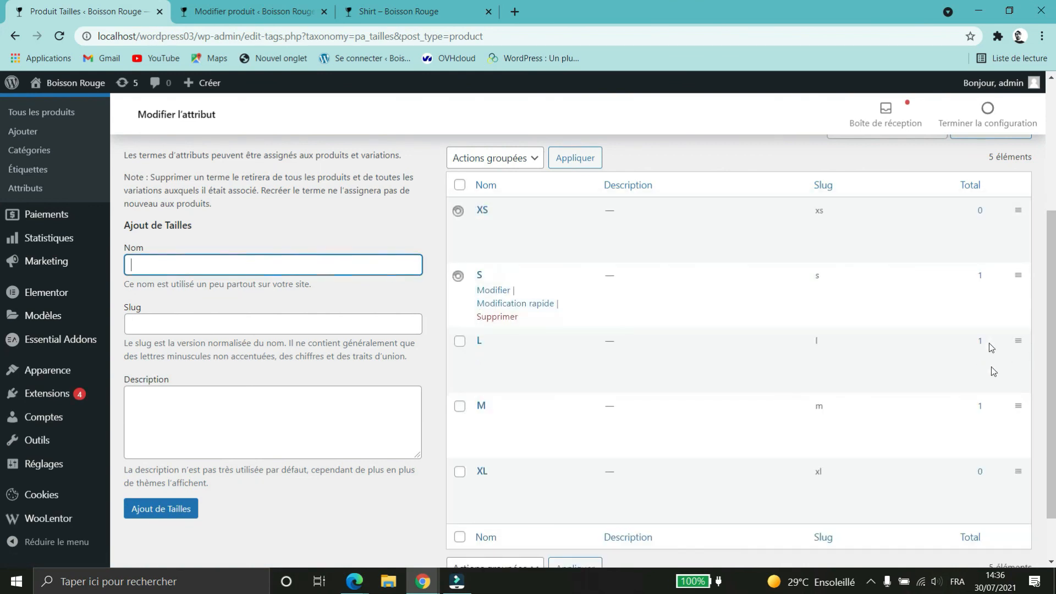
{"action": "left_click_drag", "start_coordinate": [1018, 406], "coordinate": [985, 335]}
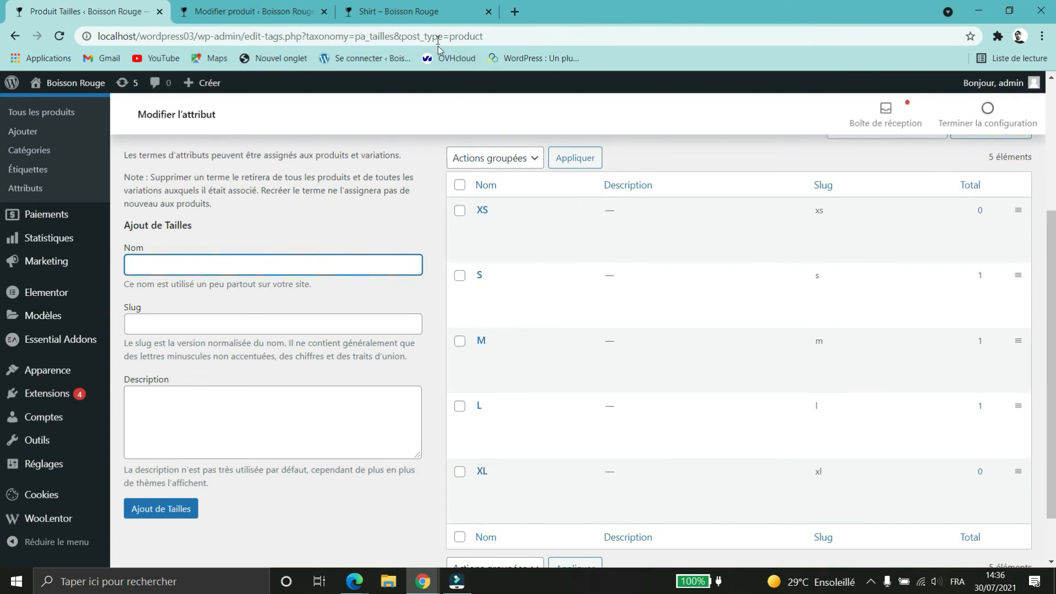
- Reload the Shirt product page and check the order of its Tailles choices
{"action": "left_click", "coordinate": [435, 15]}
{"action": "key", "text": "F5"}
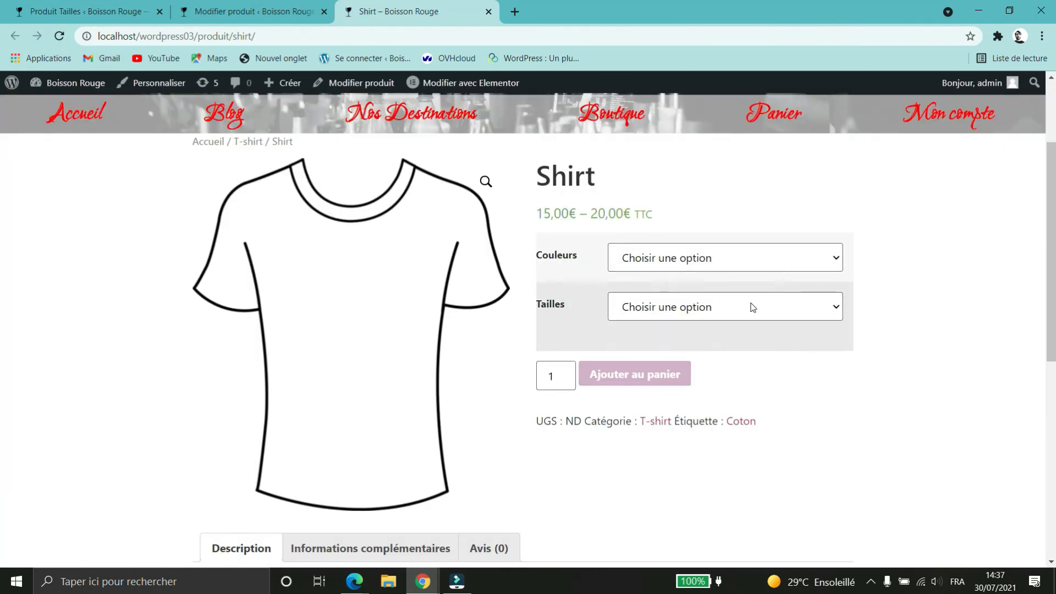
{"action": "left_click", "coordinate": [753, 307]}
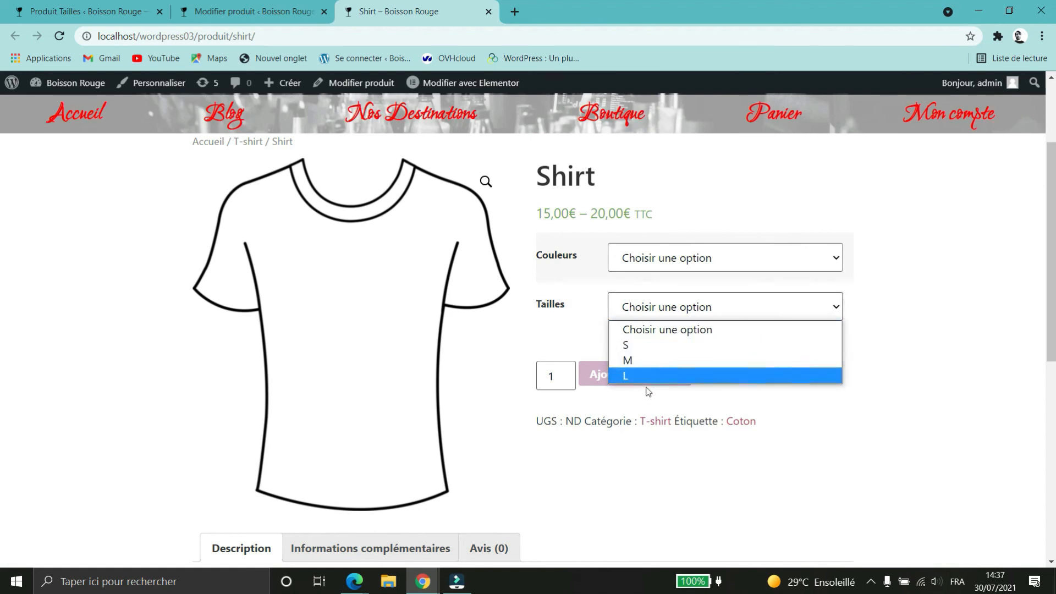
{"action": "left_click", "coordinate": [929, 439]}
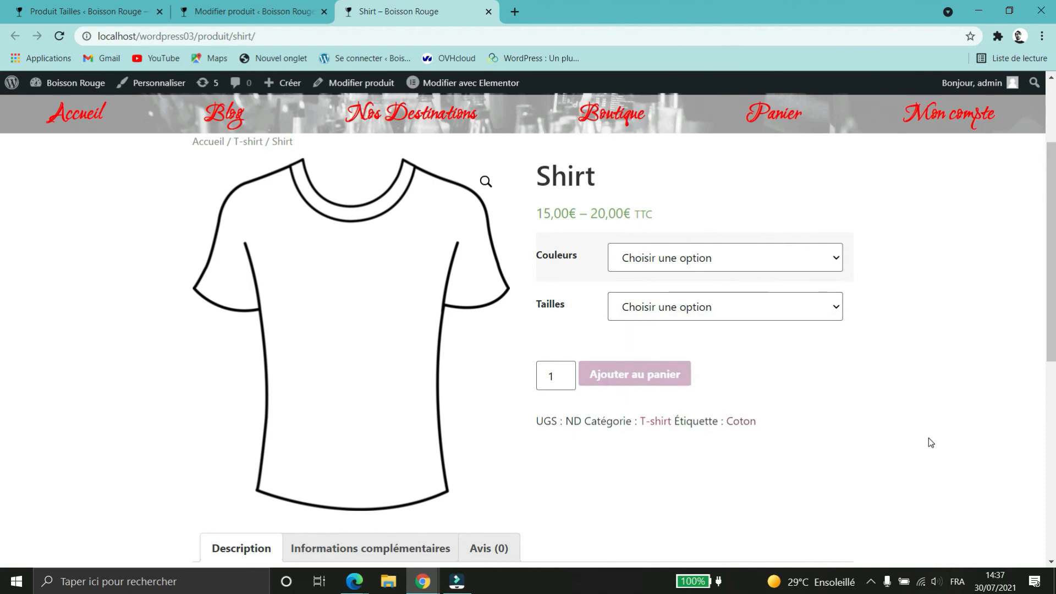